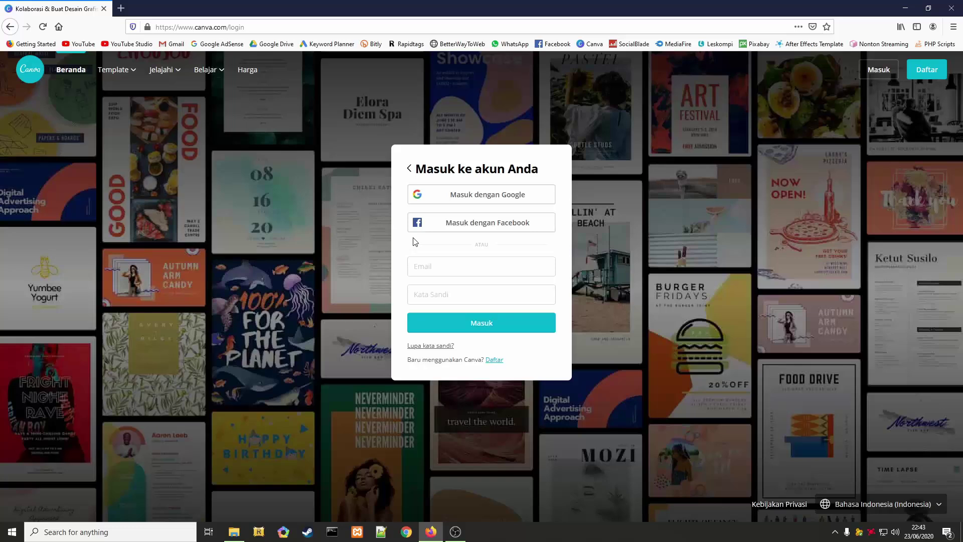
Step: Log in with the Facebook account and open the full list of saved designs
{"action": "left_click", "coordinate": [458, 226]}
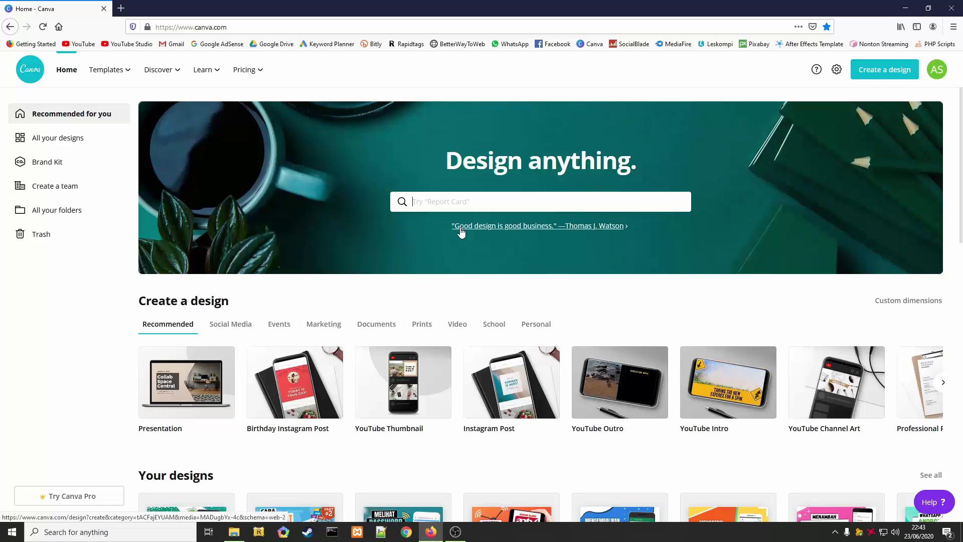
{"action": "scroll", "coordinate": [460, 230], "scroll_direction": "down", "scroll_amount": 3}
{"action": "left_click", "coordinate": [927, 351]}
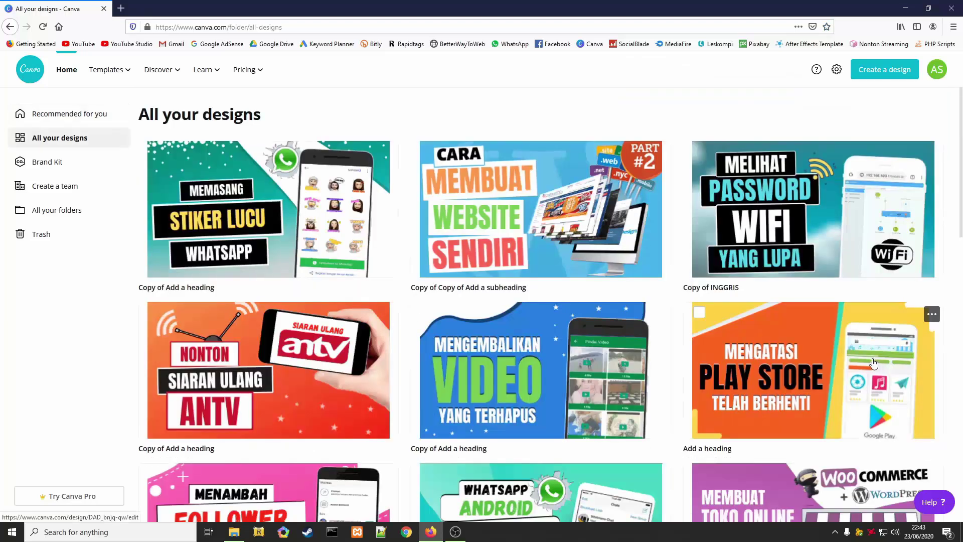
Step: Look through the existing thumbnails in the full list of saved designs
{"action": "scroll", "coordinate": [873, 363], "scroll_direction": "down", "scroll_amount": 10}
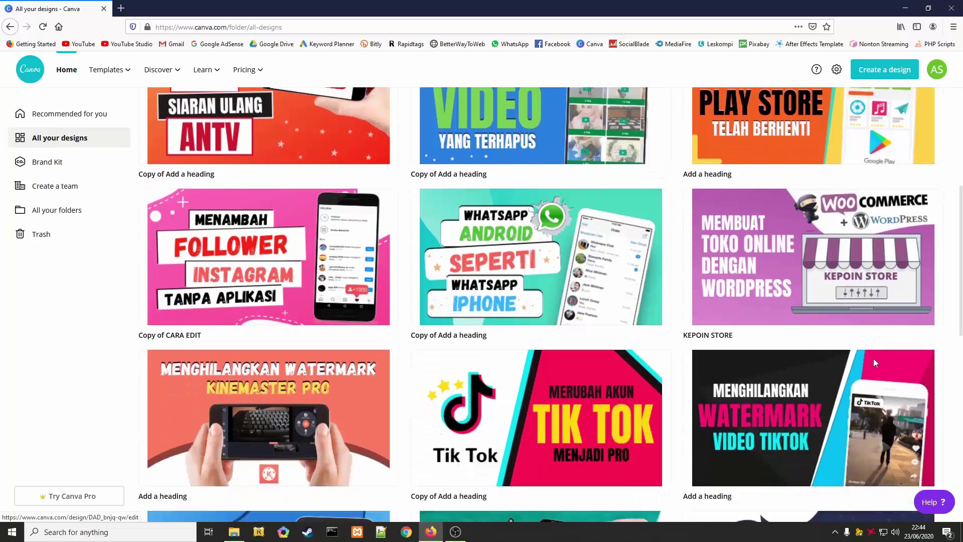
{"action": "scroll", "coordinate": [875, 362], "scroll_direction": "down", "scroll_amount": 2}
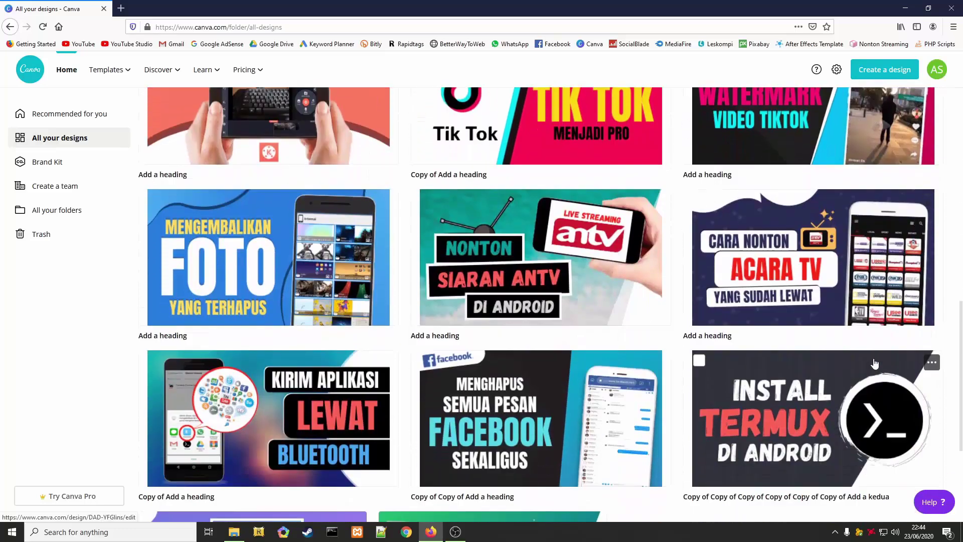
{"action": "scroll", "coordinate": [875, 363], "scroll_direction": "down", "scroll_amount": 5}
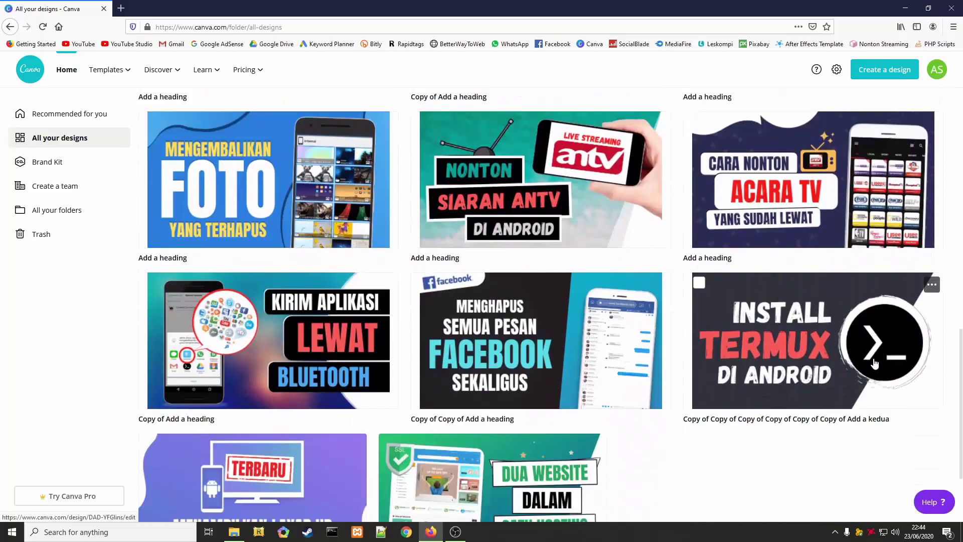
{"action": "scroll", "coordinate": [874, 362], "scroll_direction": "down", "scroll_amount": 9}
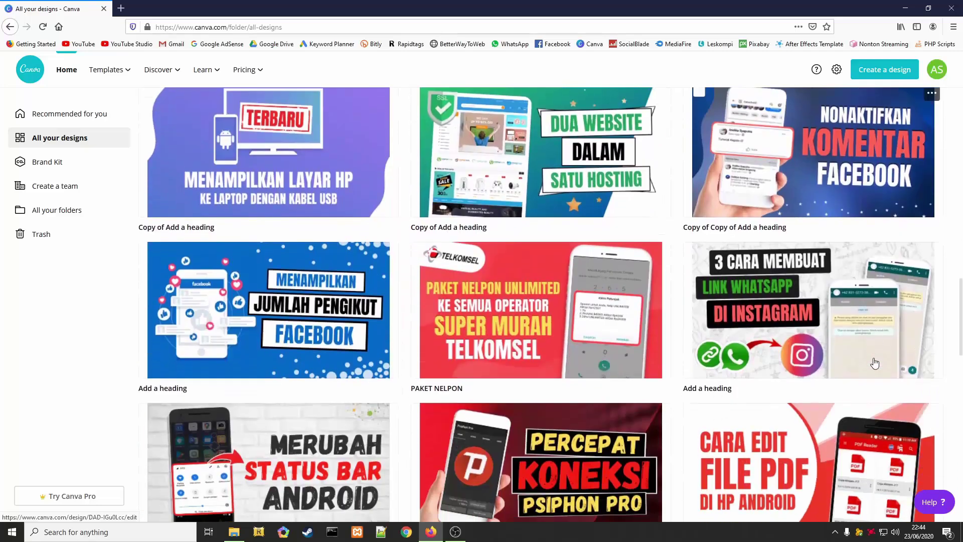
{"action": "scroll", "coordinate": [874, 362], "scroll_direction": "down", "scroll_amount": 3}
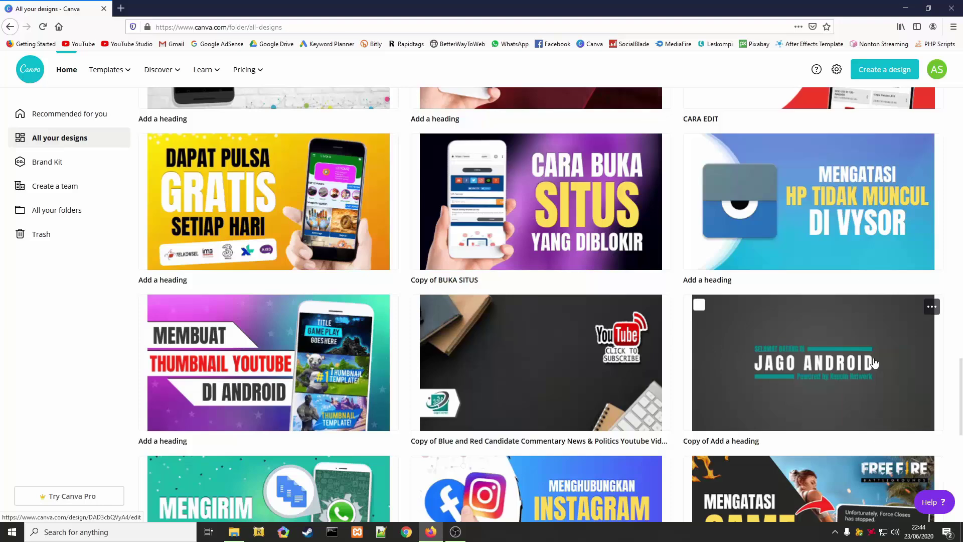
{"action": "scroll", "coordinate": [874, 362], "scroll_direction": "down", "scroll_amount": 2}
{"action": "scroll", "coordinate": [875, 362], "scroll_direction": "up", "scroll_amount": 20}
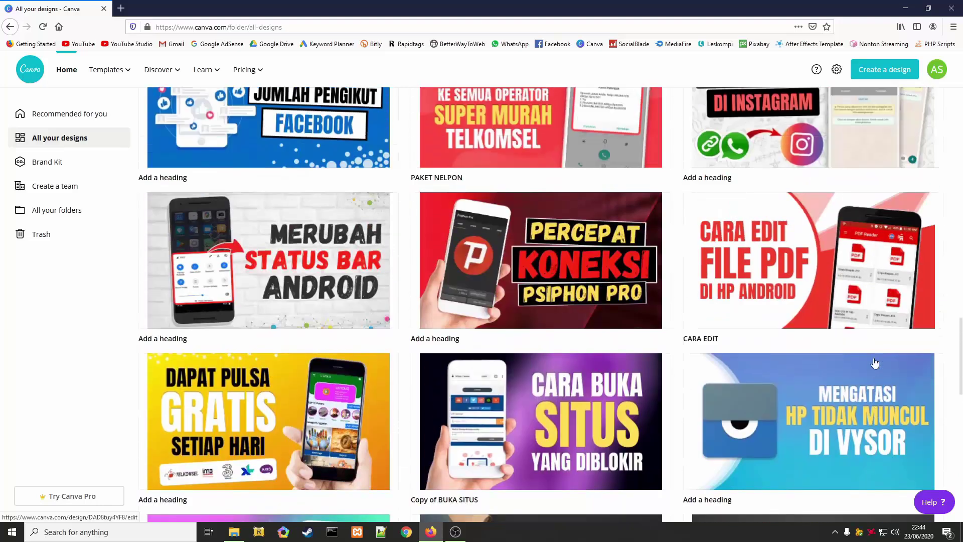
{"action": "scroll", "coordinate": [875, 362], "scroll_direction": "up", "scroll_amount": 5}
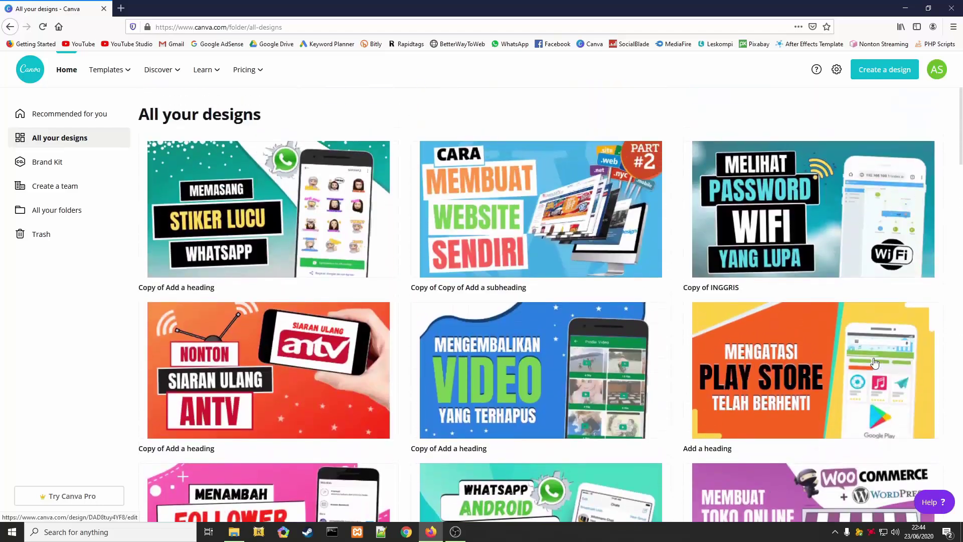
Step: From the home page, search for "youtube" and choose the YouTube Thumbnail design type
{"action": "left_click", "coordinate": [66, 70]}
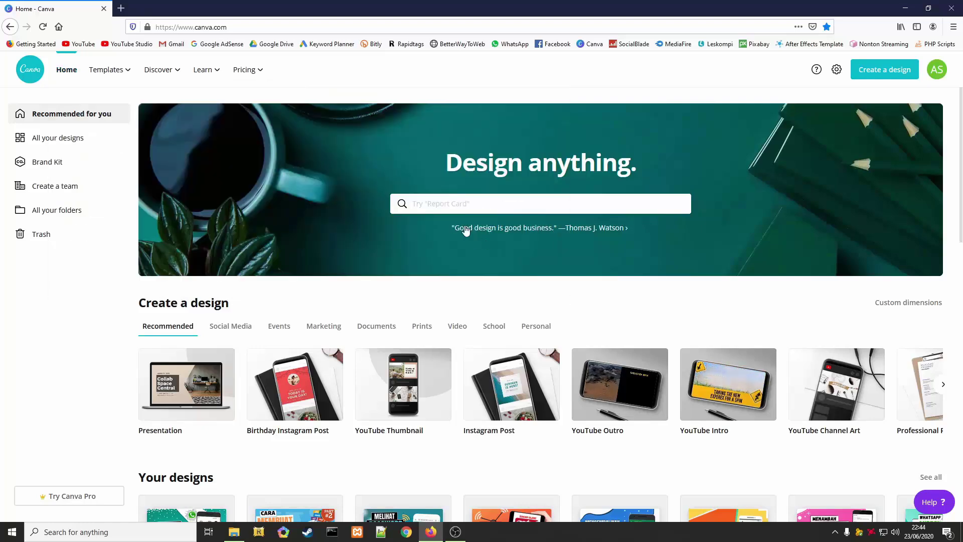
{"action": "left_click", "coordinate": [464, 204]}
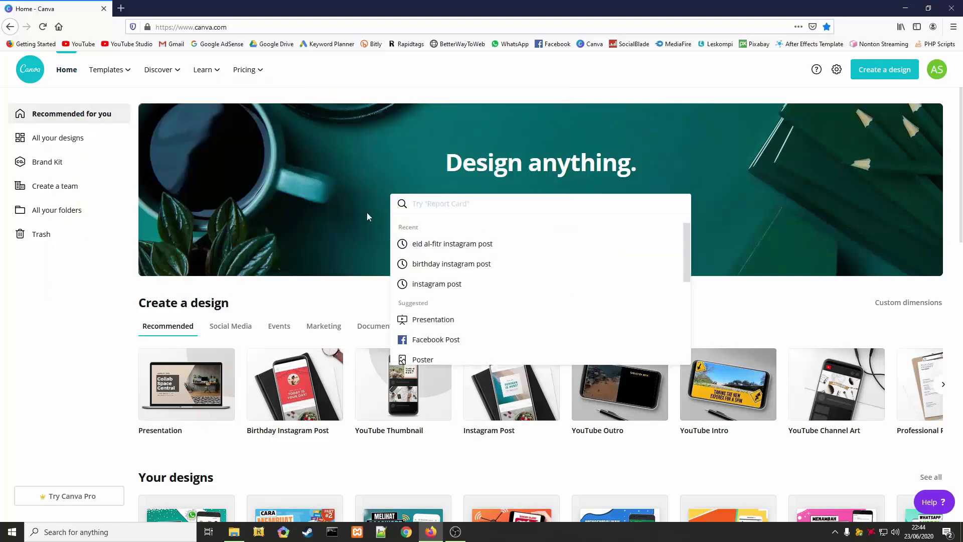
{"action": "type", "text": "t"}
{"action": "key", "text": "BackSpace"}
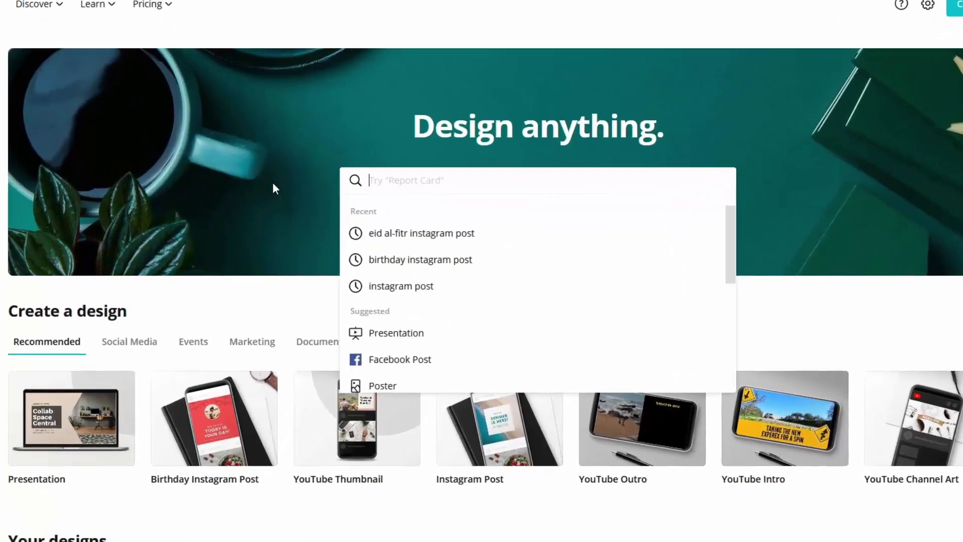
{"action": "type", "text": "youtube"}
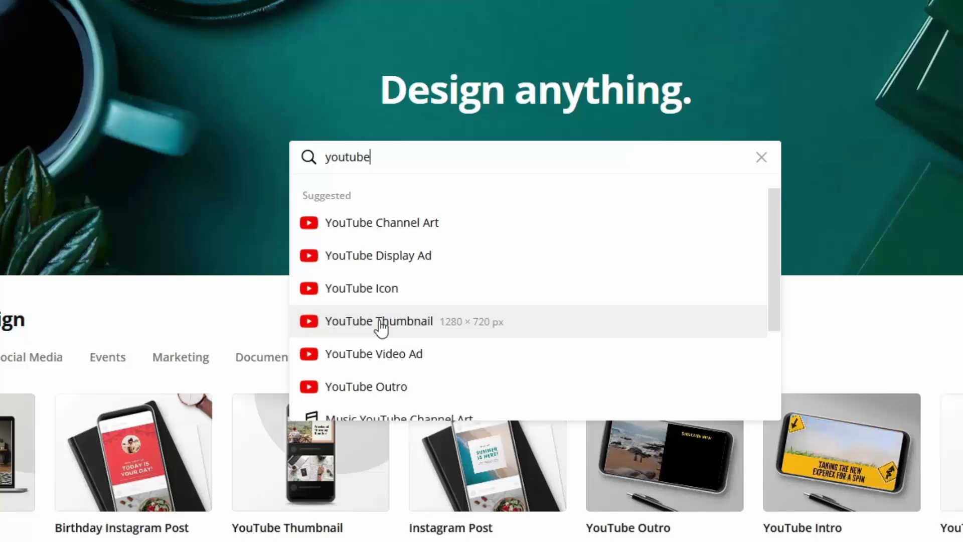
{"action": "left_click", "coordinate": [419, 331]}
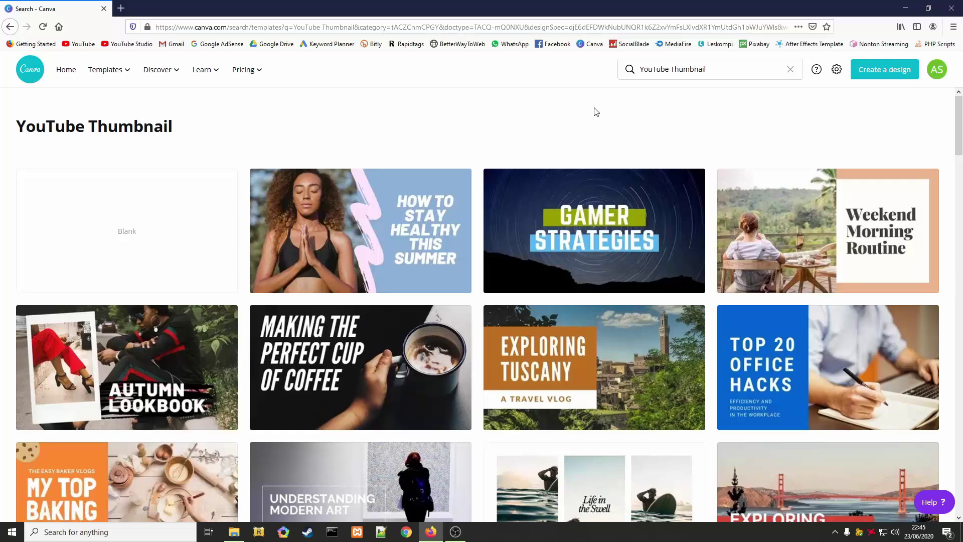
Step: Browse the YouTube Thumbnail templates and start a new design from the Blank one
{"action": "scroll", "coordinate": [597, 341], "scroll_direction": "down", "scroll_amount": 10}
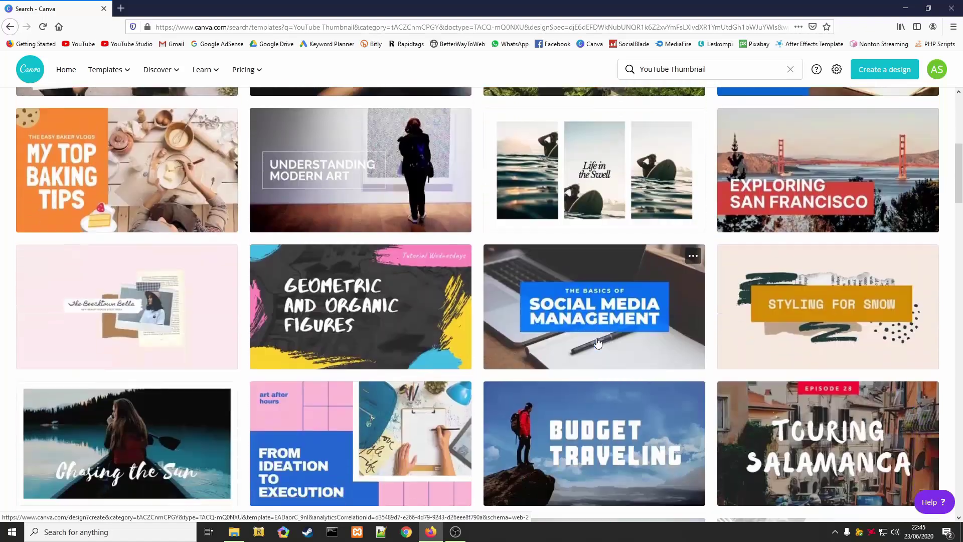
{"action": "scroll", "coordinate": [597, 341], "scroll_direction": "down", "scroll_amount": 2}
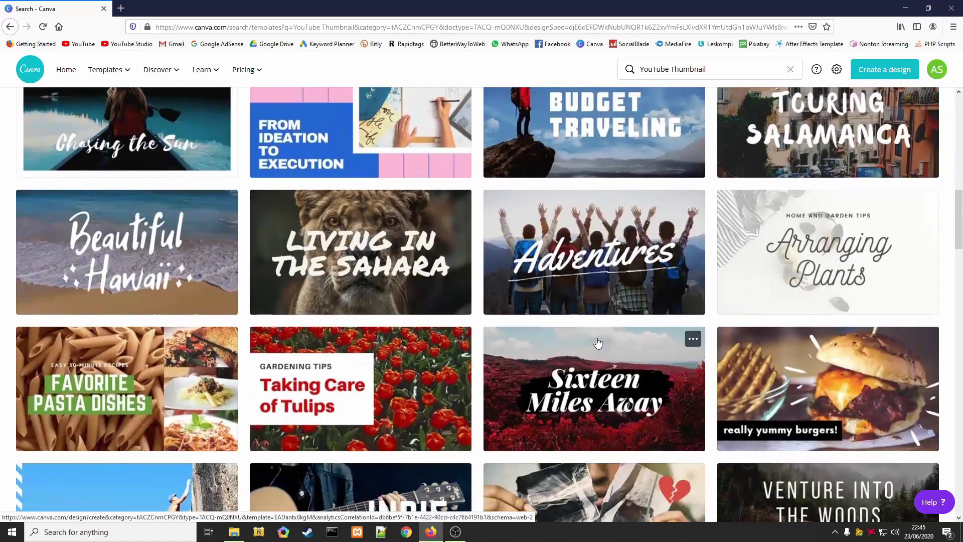
{"action": "scroll", "coordinate": [597, 342], "scroll_direction": "up", "scroll_amount": 12}
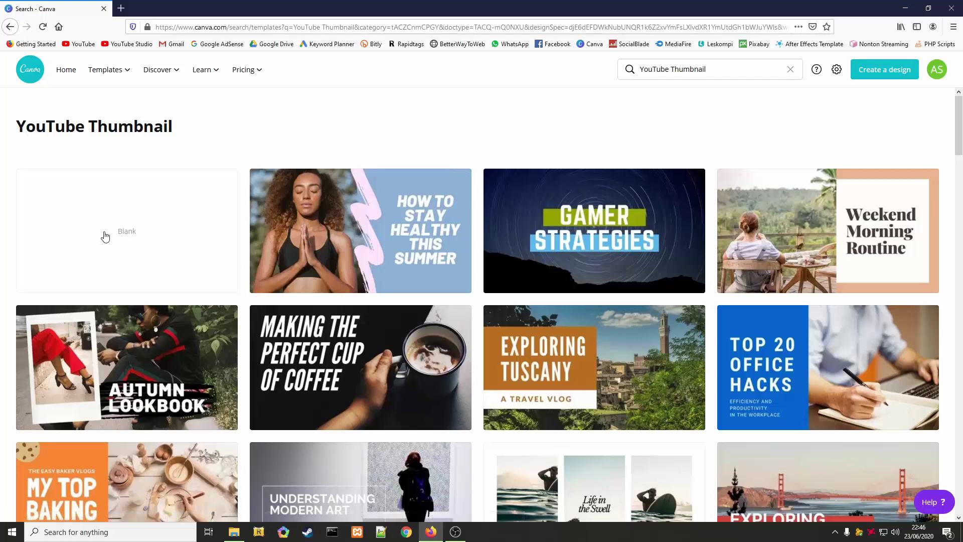
{"action": "left_click", "coordinate": [123, 238]}
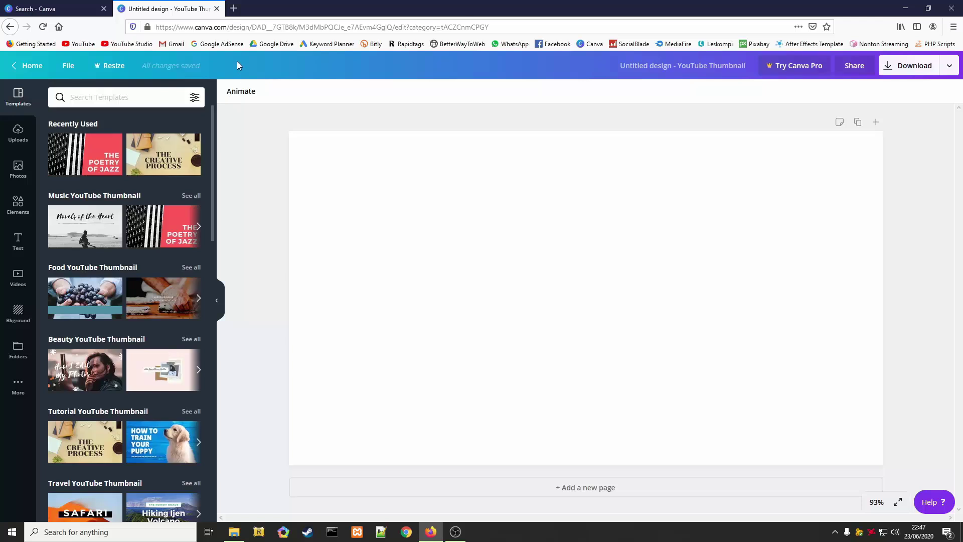
Step: Open google.com in a new browser tab
{"action": "left_click", "coordinate": [234, 14]}
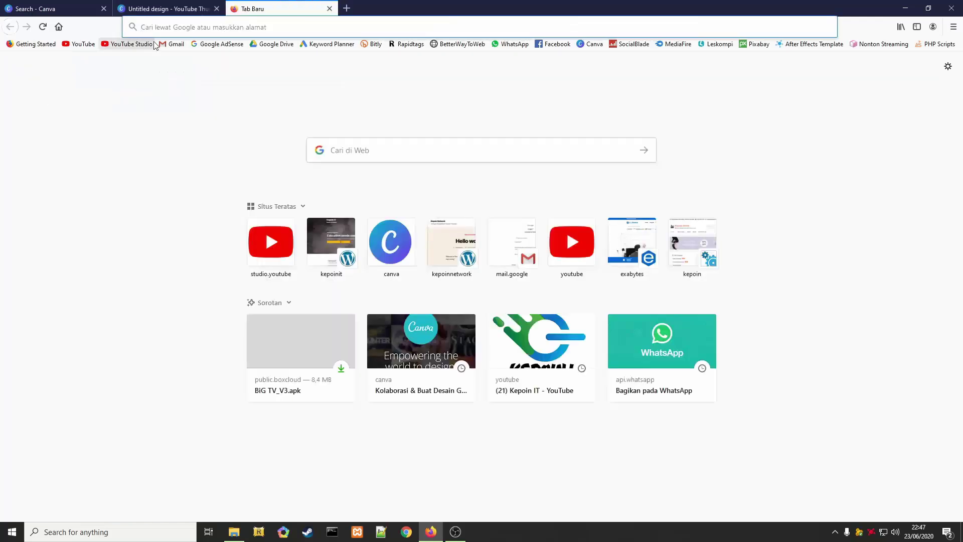
{"action": "type", "text": "google.com"}
{"action": "key", "text": "Return"}
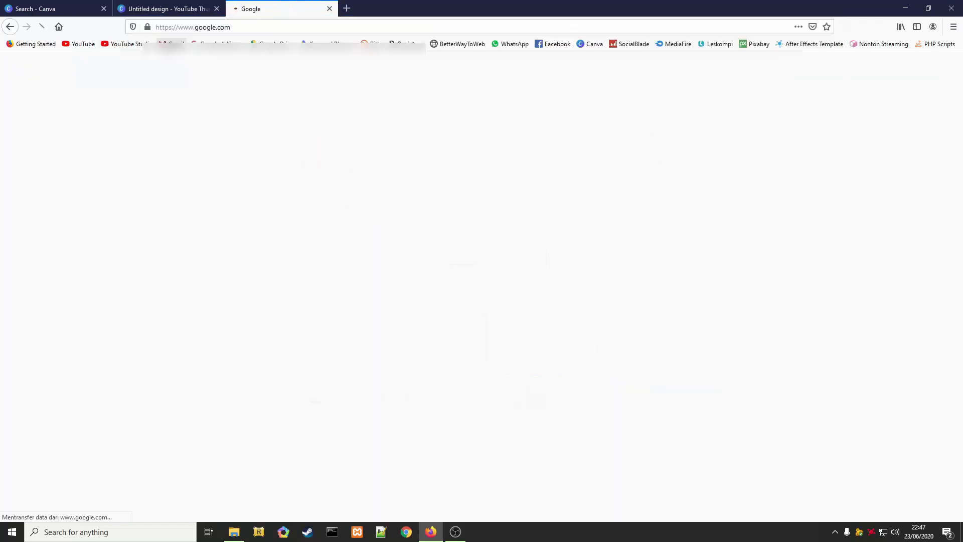
Step: Search Google for "smartphone png" and show the image results
{"action": "left_click", "coordinate": [381, 222]}
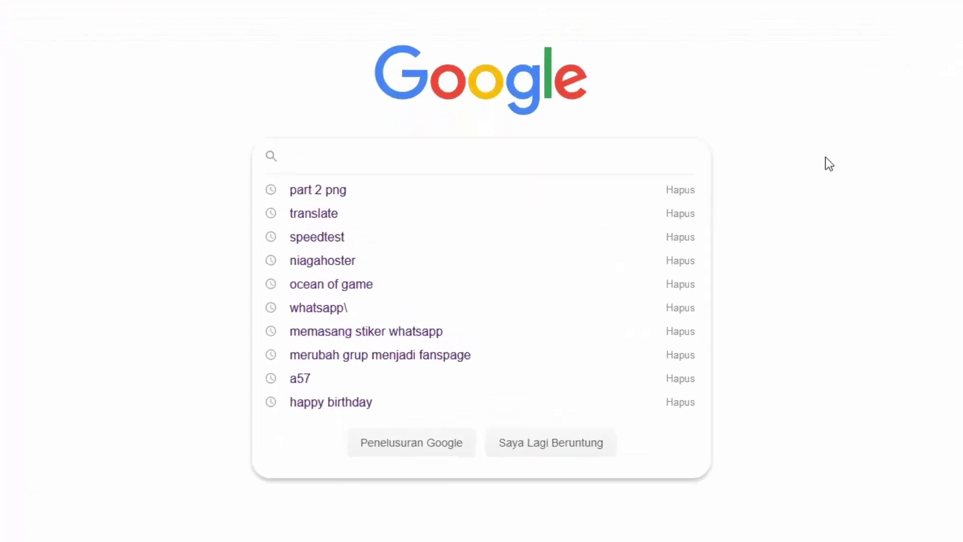
{"action": "type", "text": "sma"}
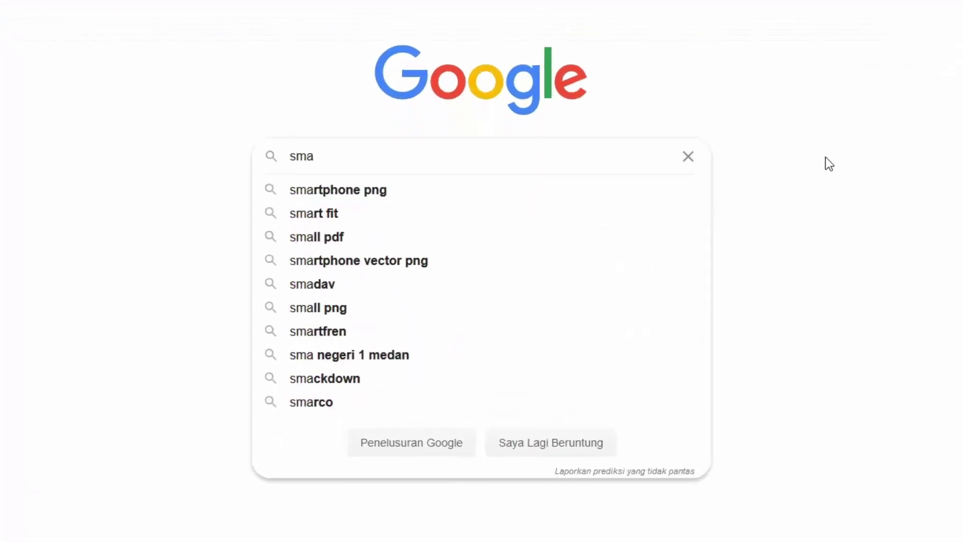
{"action": "type", "text": "rtphone"}
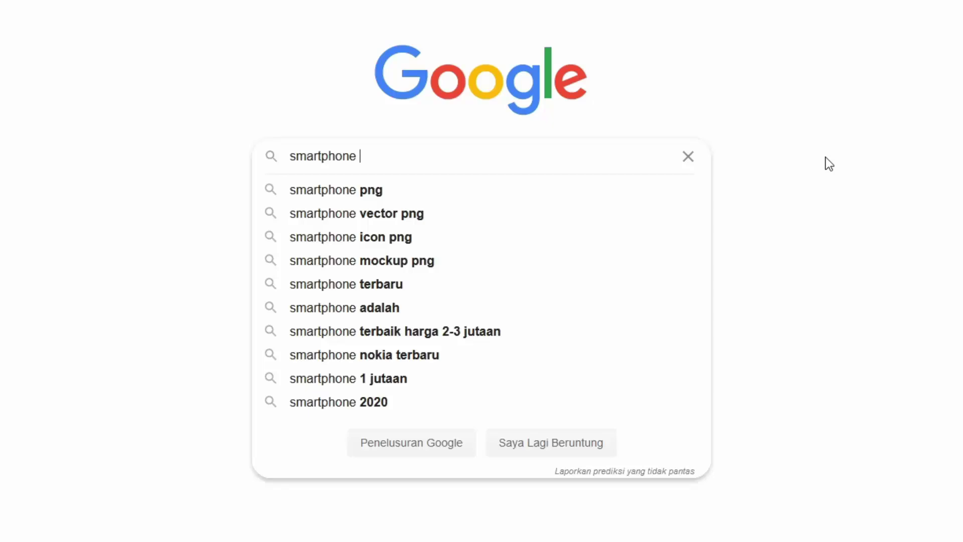
{"action": "type", "text": " png"}
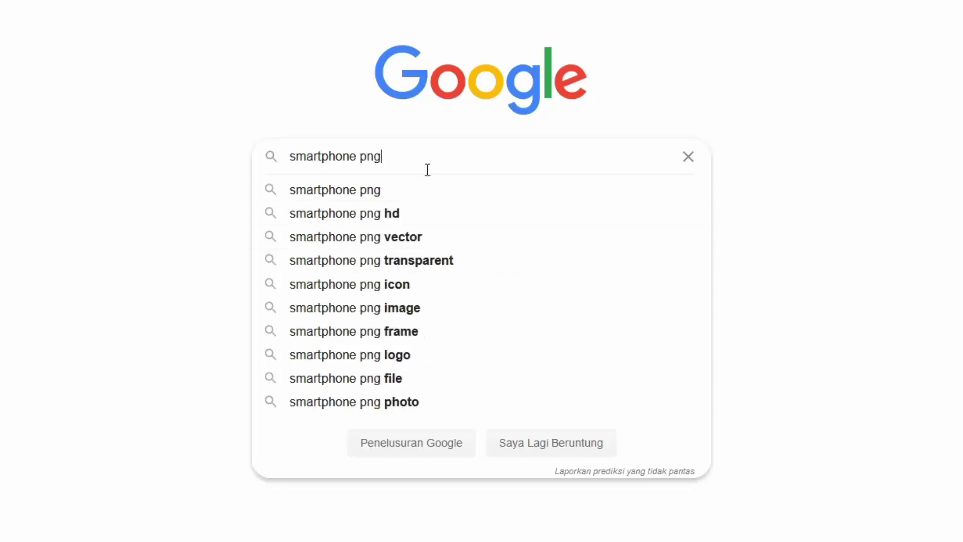
{"action": "left_click_drag", "start_coordinate": [389, 155], "coordinate": [363, 161]}
{"action": "left_click", "coordinate": [375, 157]}
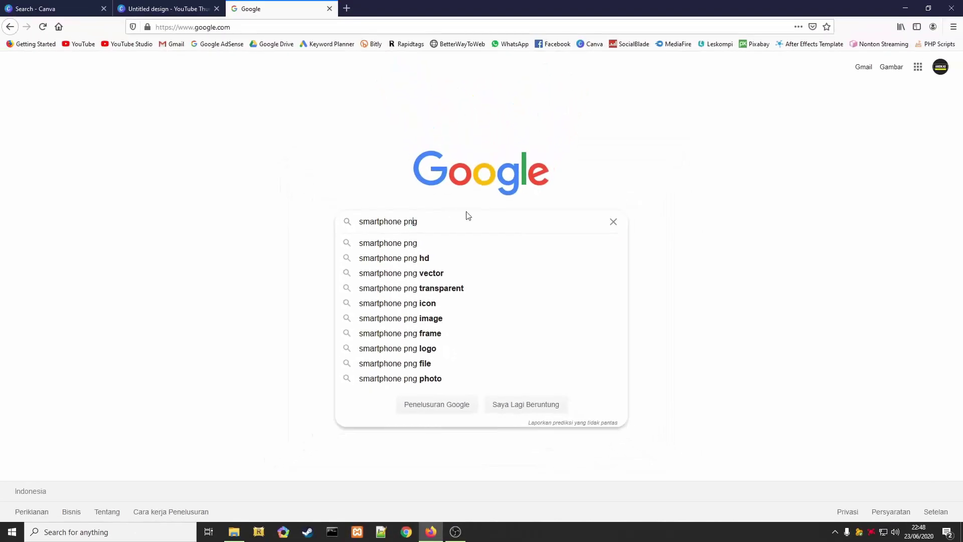
{"action": "key", "text": "Return"}
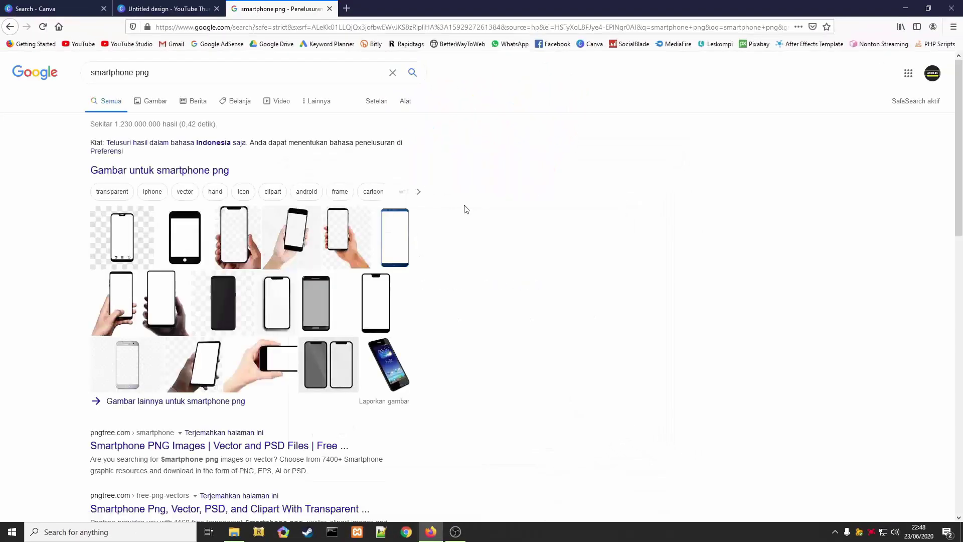
{"action": "left_click", "coordinate": [155, 104]}
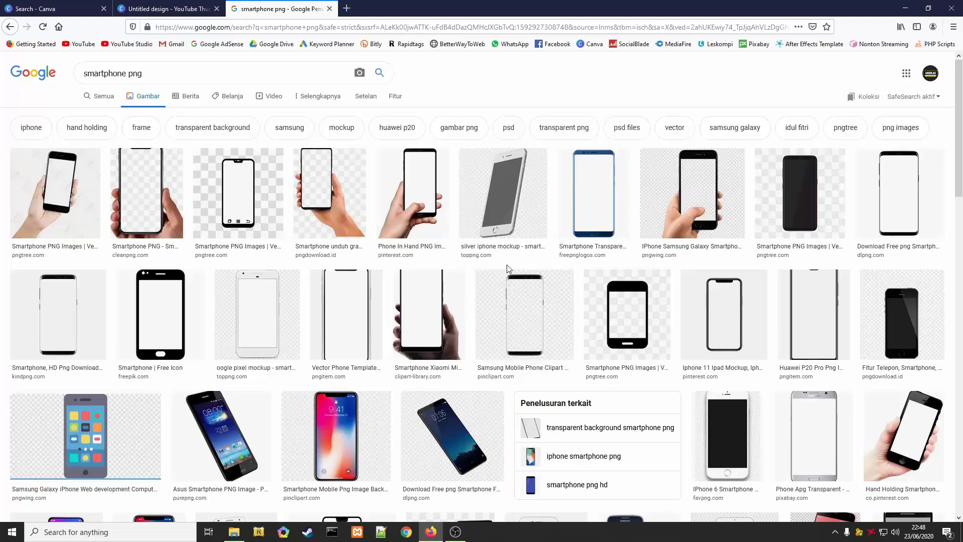
Step: Open the Samsung mobile phone clipart with transparent background from PinClipart and save the image to the computer
{"action": "scroll", "coordinate": [432, 351], "scroll_direction": "down", "scroll_amount": 2}
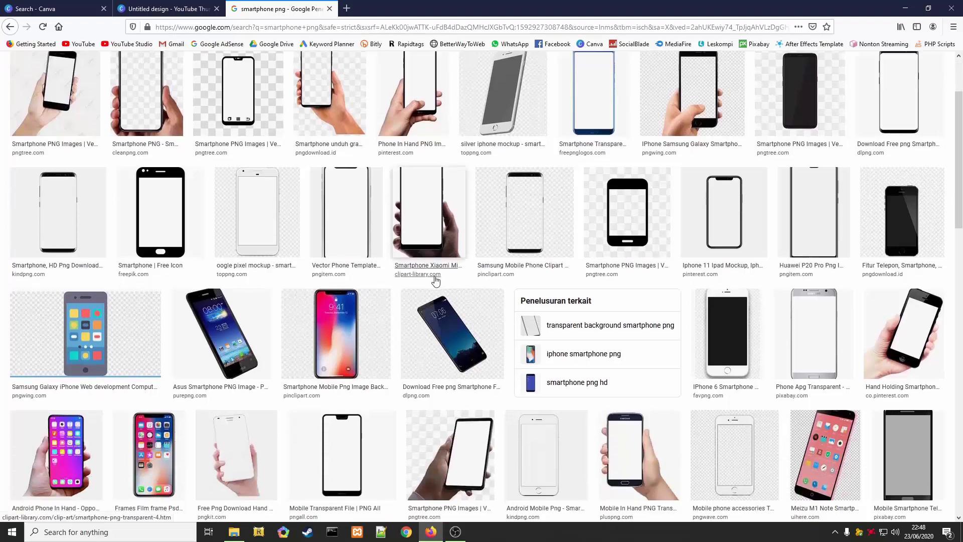
{"action": "left_click", "coordinate": [537, 234]}
{"action": "right_click", "coordinate": [667, 188]}
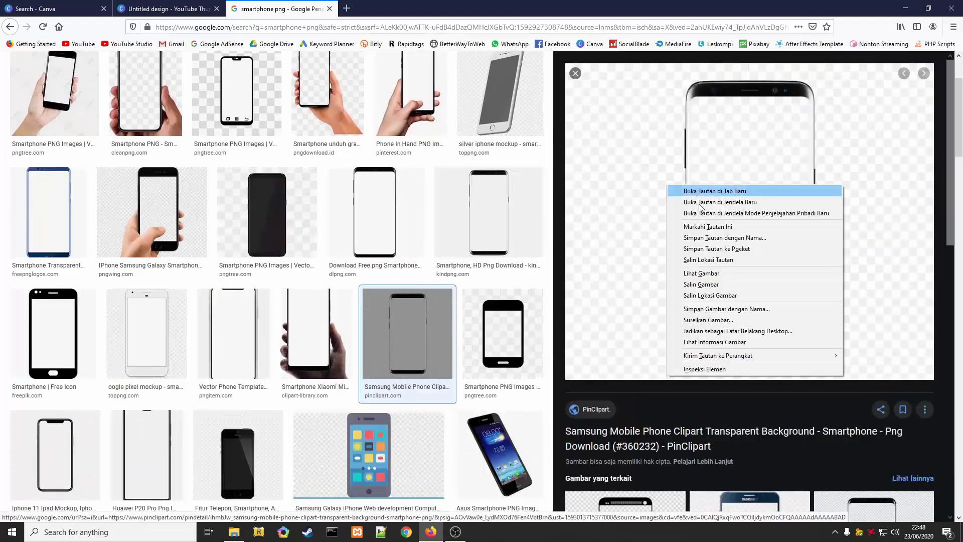
{"action": "left_click", "coordinate": [709, 309]}
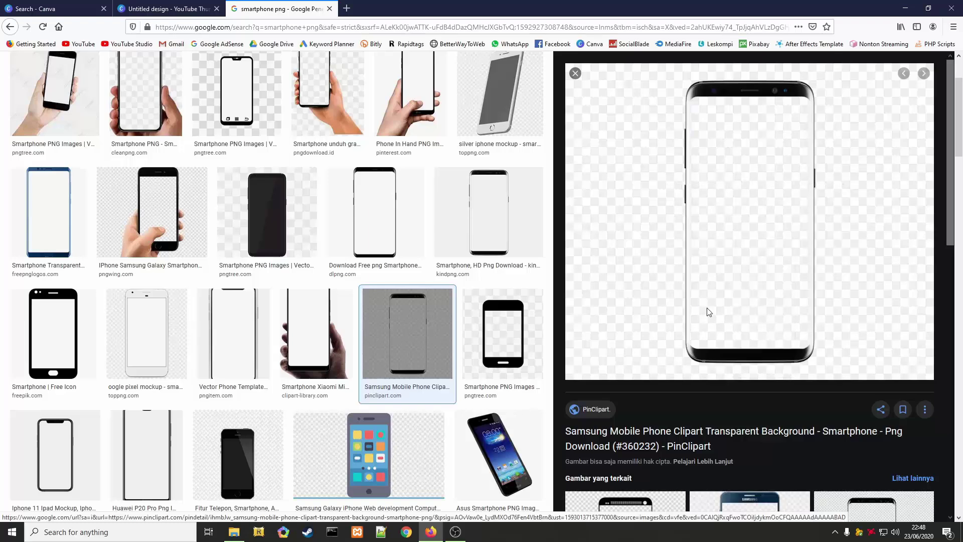
{"action": "left_click", "coordinate": [509, 429]}
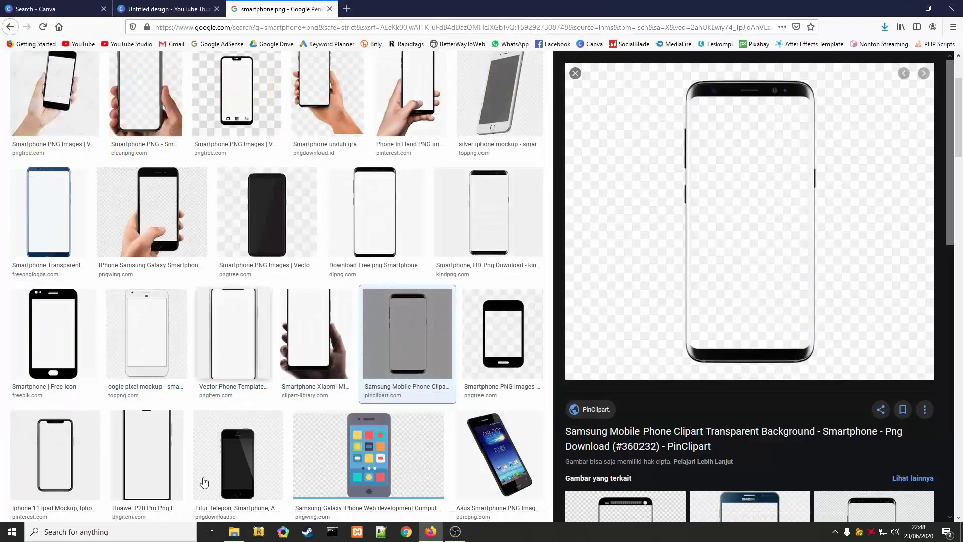
Step: Switch to File Explorer and preview the saved smartphone image in Data (D:), closing the viewer when done
{"action": "left_click", "coordinate": [234, 532]}
{"action": "double_click", "coordinate": [810, 114]}
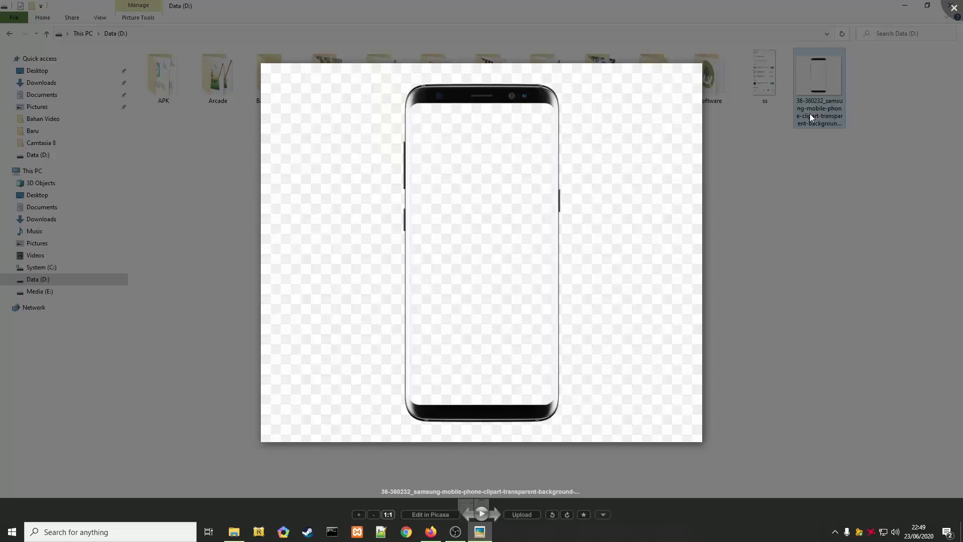
{"action": "left_click", "coordinate": [955, 9]}
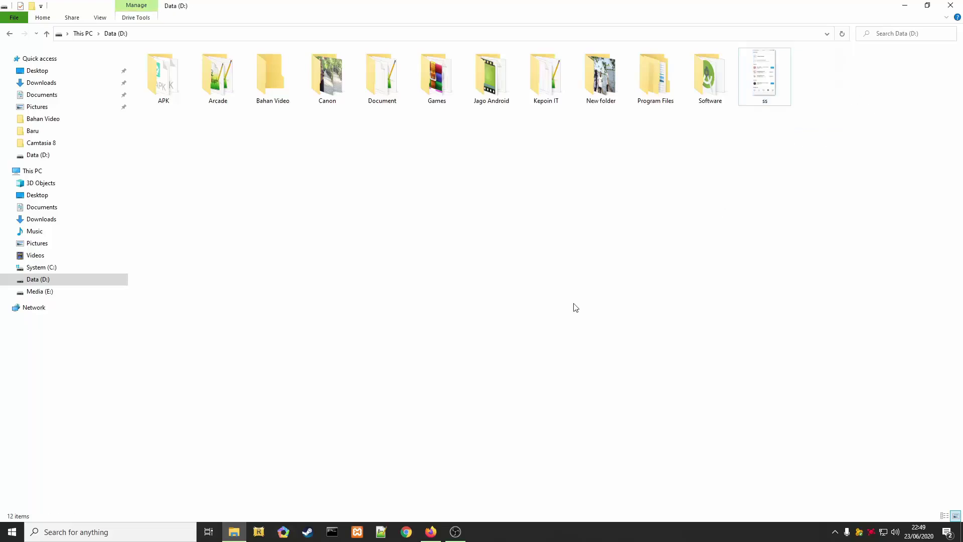
Step: Switch back to Firefox and close the Google image search tab to return to the blank thumbnail design
{"action": "left_click", "coordinate": [428, 535]}
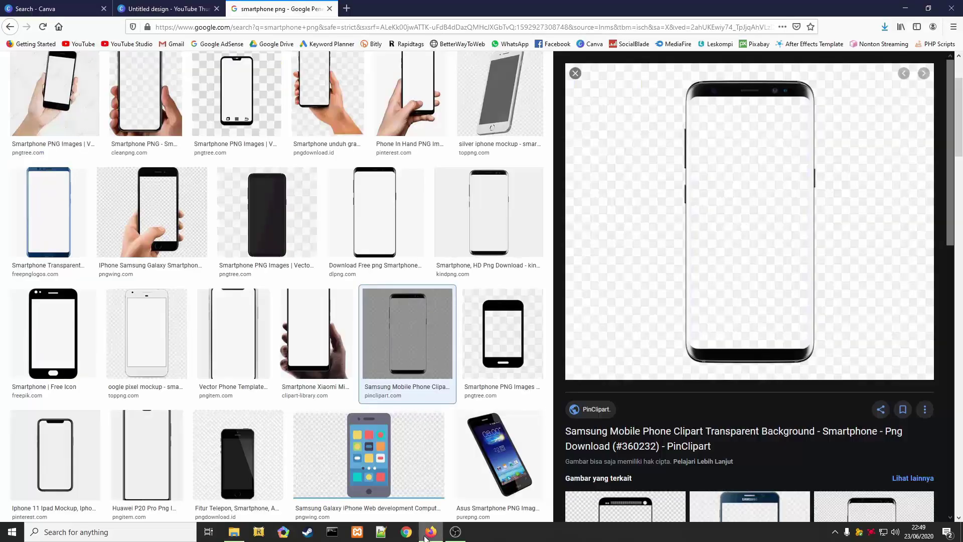
{"action": "left_click", "coordinate": [329, 8]}
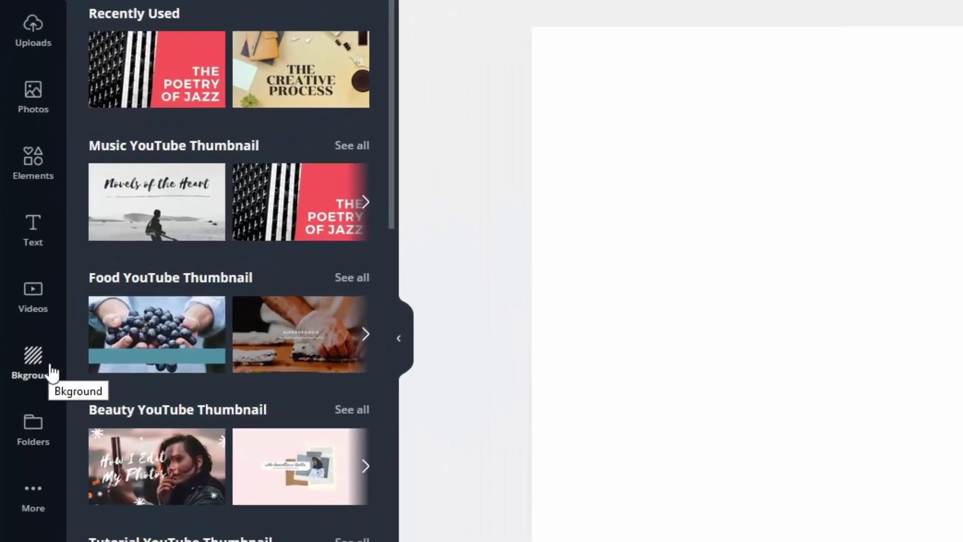
Step: Fill the blank page with the free magenta-and-teal low-poly background, trying the rainbow paint background first
{"action": "left_click", "coordinate": [50, 371]}
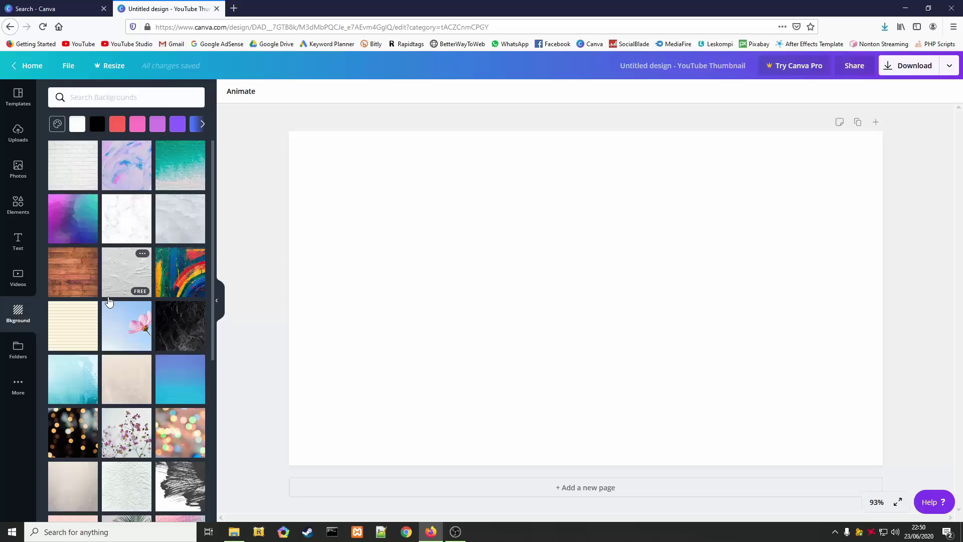
{"action": "scroll", "coordinate": [109, 301], "scroll_direction": "down", "scroll_amount": 2}
{"action": "scroll", "coordinate": [132, 295], "scroll_direction": "up", "scroll_amount": 2}
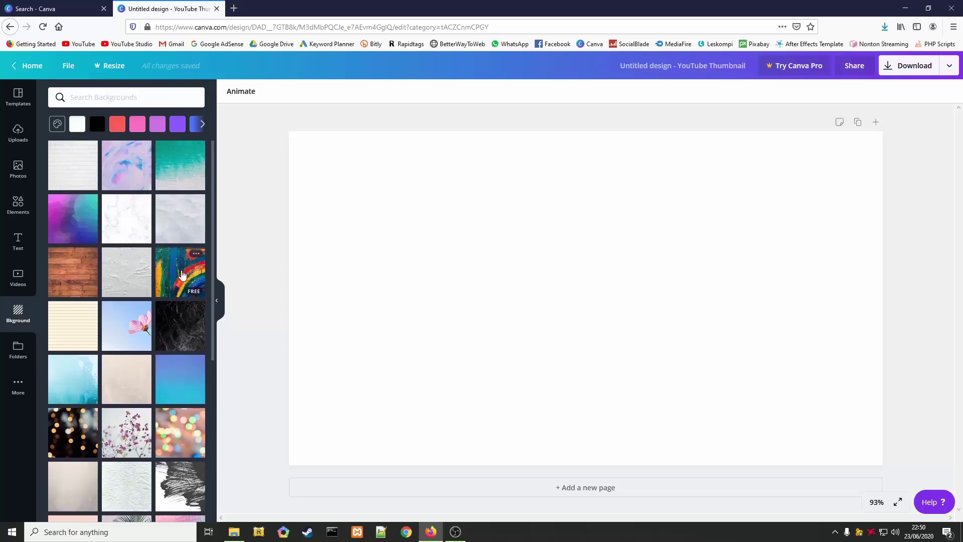
{"action": "left_click", "coordinate": [182, 275]}
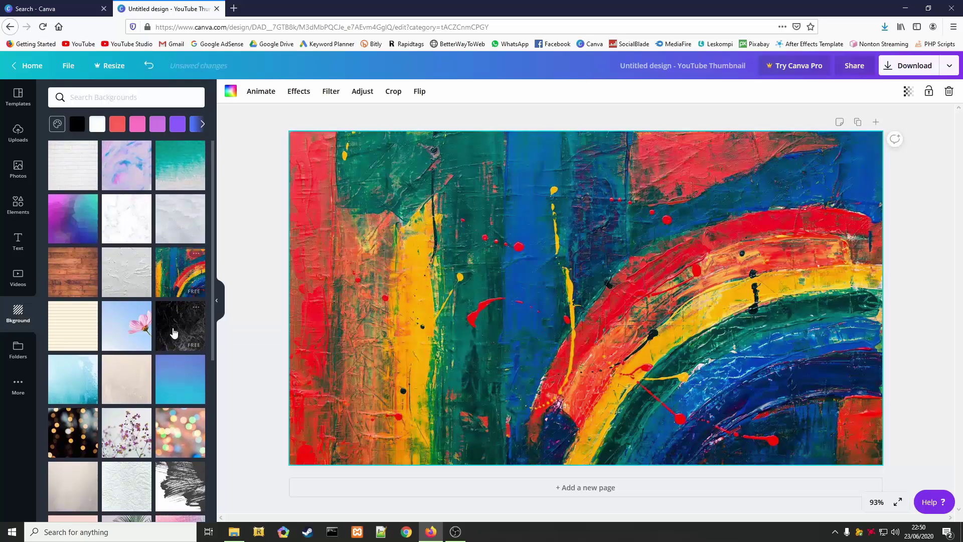
{"action": "scroll", "coordinate": [166, 321], "scroll_direction": "down", "scroll_amount": 3}
{"action": "scroll", "coordinate": [163, 316], "scroll_direction": "up", "scroll_amount": 3}
{"action": "left_click", "coordinate": [79, 212]}
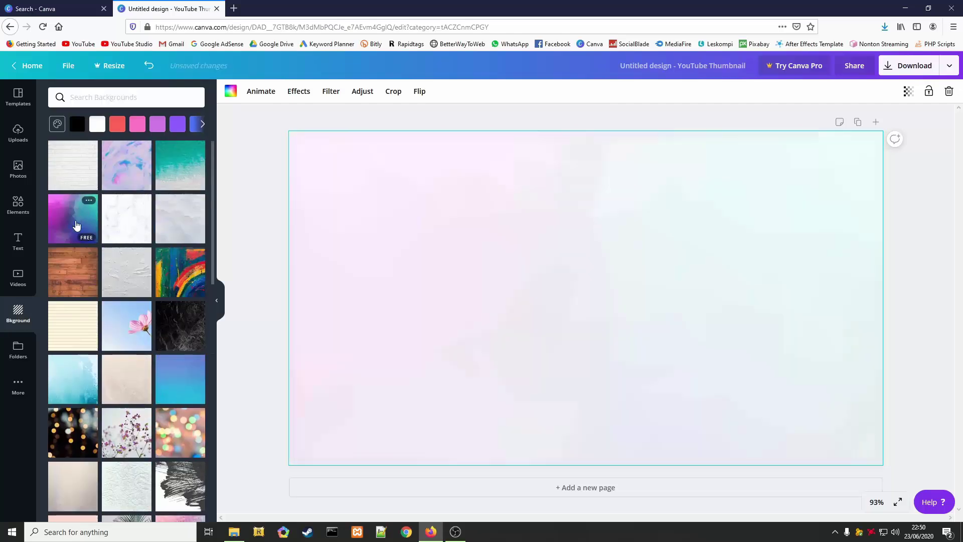
Step: Try the plain blue gradient background and switch back to the magenta-and-teal low-poly one
{"action": "scroll", "coordinate": [150, 338], "scroll_direction": "down", "scroll_amount": 3}
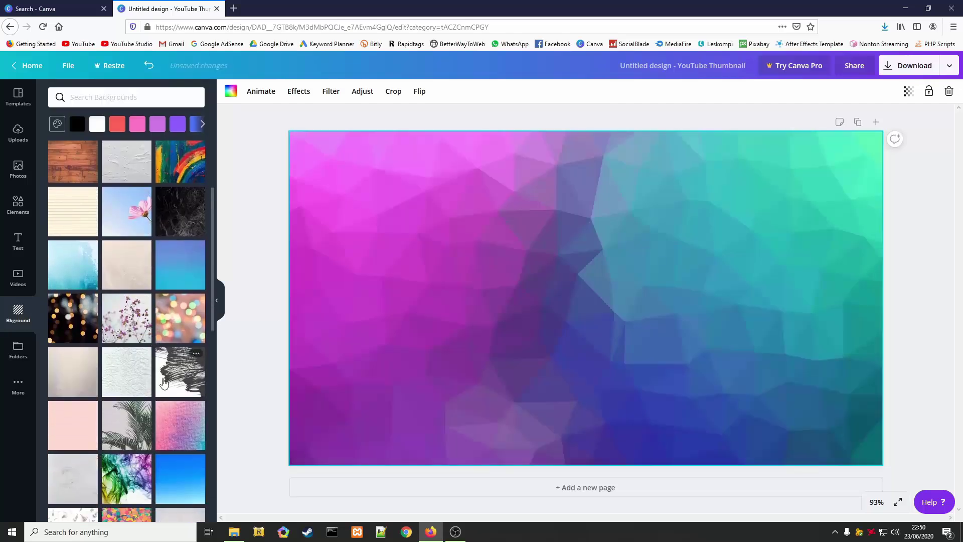
{"action": "left_click", "coordinate": [188, 441]}
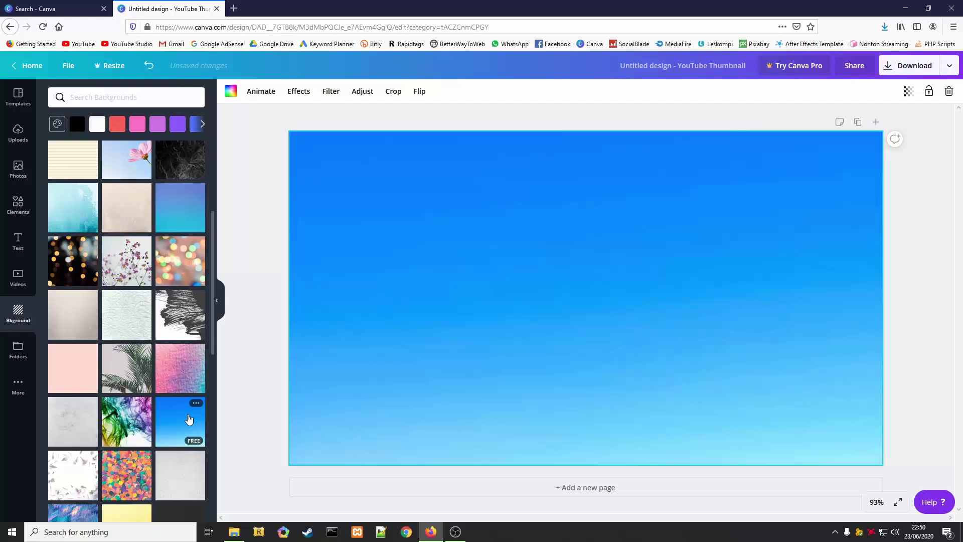
{"action": "scroll", "coordinate": [189, 418], "scroll_direction": "up", "scroll_amount": 2}
{"action": "scroll", "coordinate": [189, 418], "scroll_direction": "up", "scroll_amount": 1}
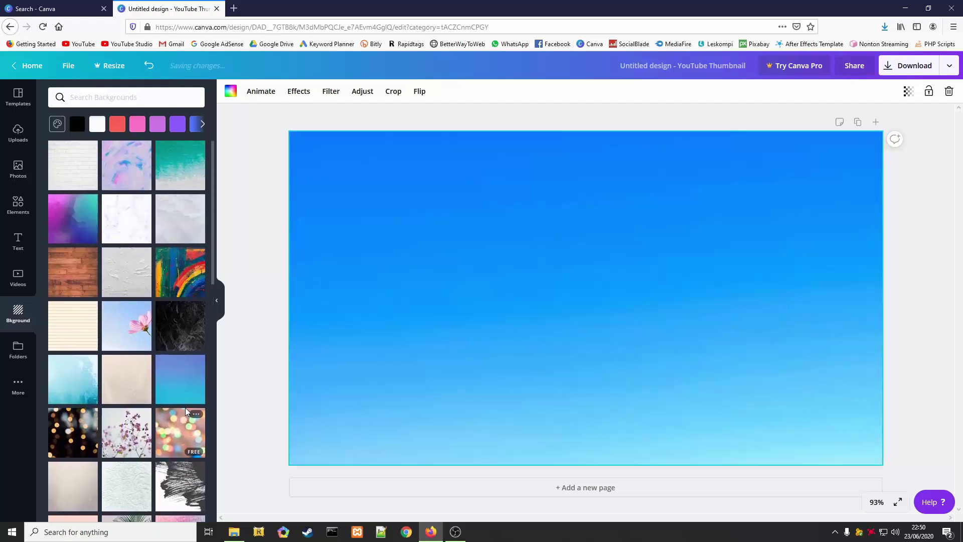
{"action": "left_click", "coordinate": [88, 220]}
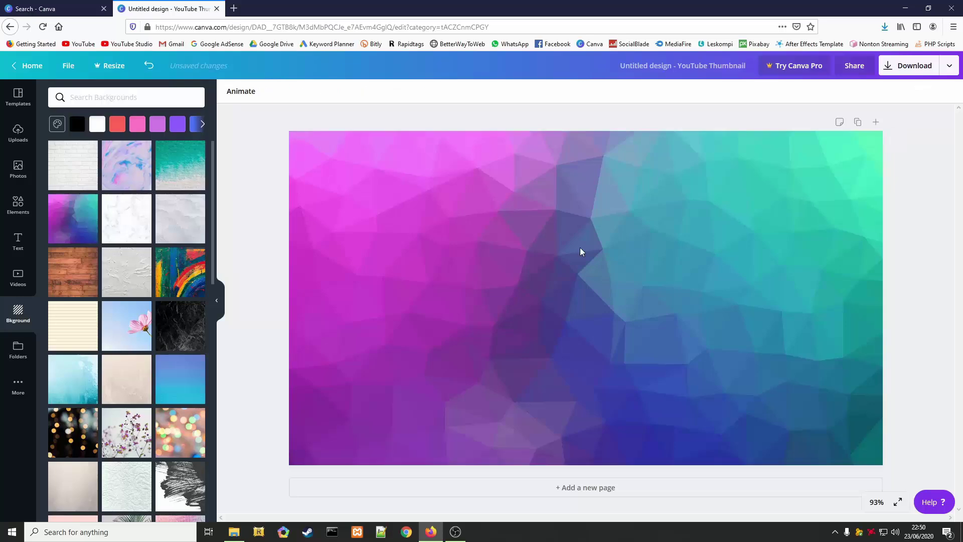
Step: Blur the low-poly background image by setting its Blur adjustment to 36
{"action": "left_click", "coordinate": [581, 251]}
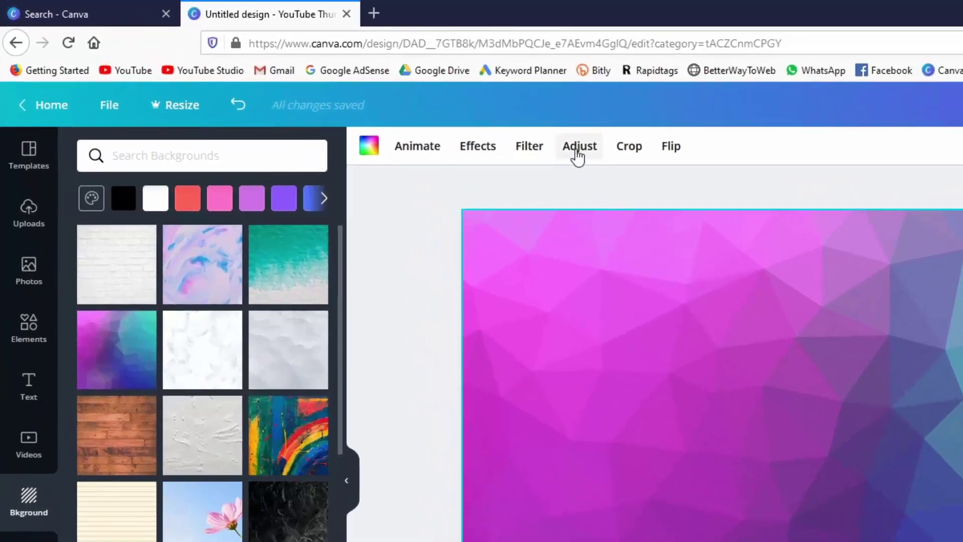
{"action": "left_click", "coordinate": [579, 157]}
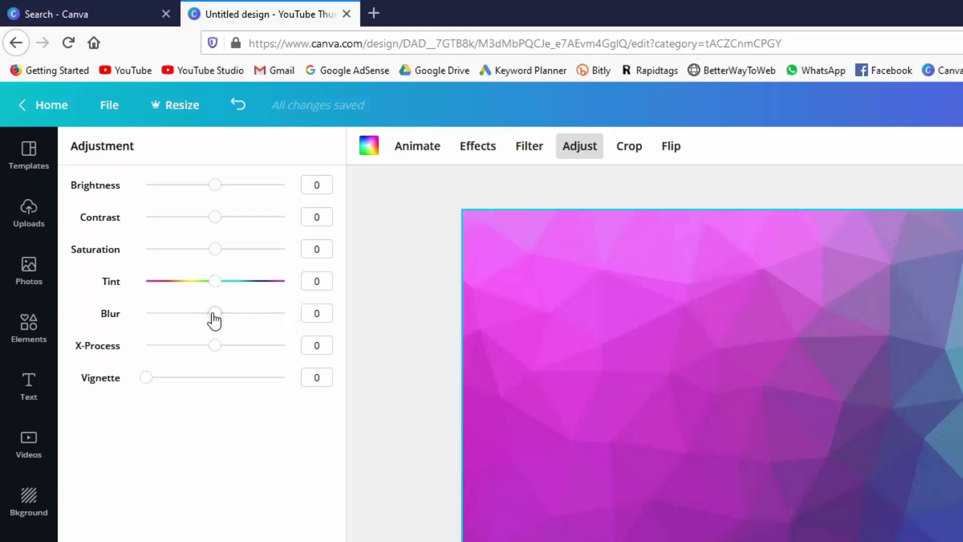
{"action": "left_click_drag", "start_coordinate": [213, 314], "coordinate": [218, 316]}
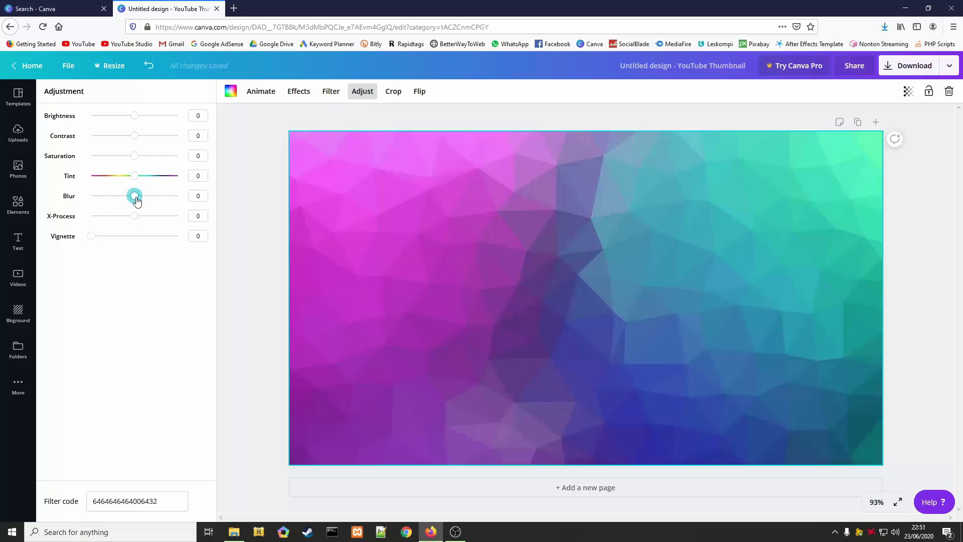
{"action": "mouse_move", "coordinate": [137, 201]}
{"action": "left_mouse_down"}
{"action": "mouse_move", "coordinate": [184, 202]}
{"action": "mouse_move", "coordinate": [151, 210]}
{"action": "left_mouse_up"}
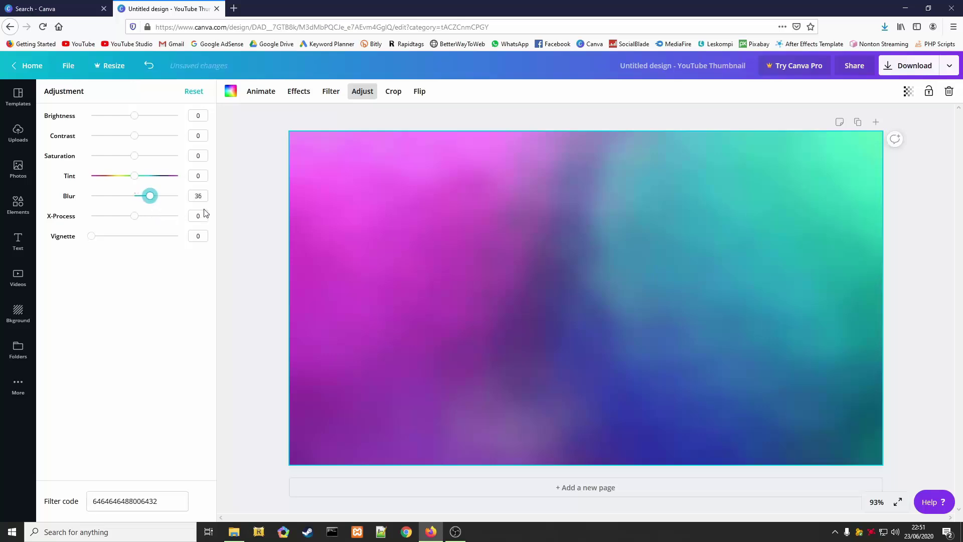
{"action": "left_click", "coordinate": [259, 218]}
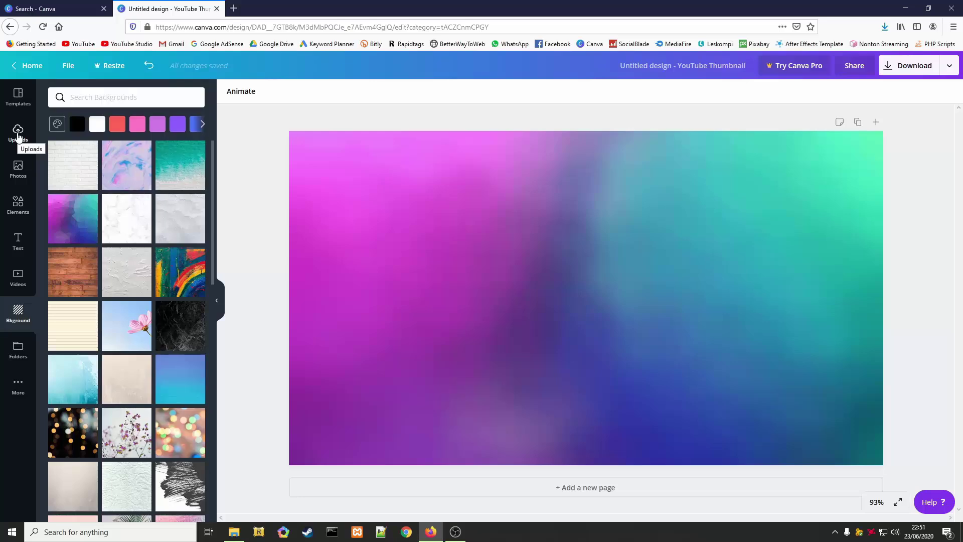
Step: Add the uploaded image of a white smartphone with a black screen to the page
{"action": "left_click", "coordinate": [18, 133]}
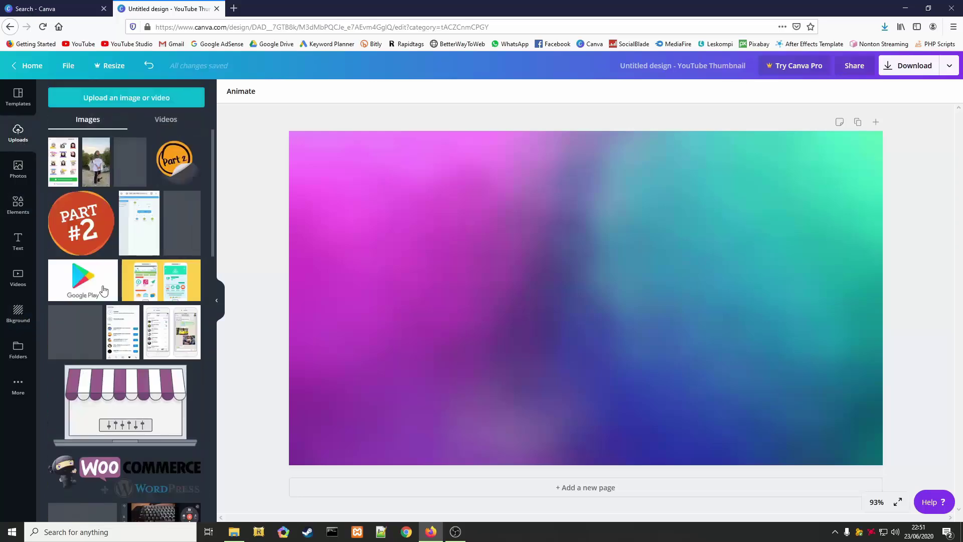
{"action": "scroll", "coordinate": [103, 290], "scroll_direction": "down", "scroll_amount": 12}
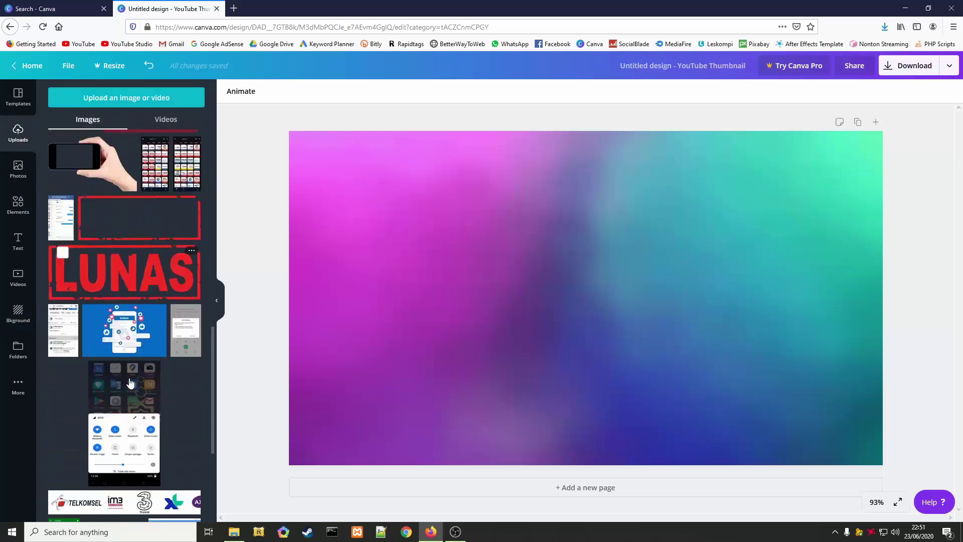
{"action": "scroll", "coordinate": [131, 382], "scroll_direction": "down", "scroll_amount": 1}
{"action": "scroll", "coordinate": [130, 383], "scroll_direction": "down", "scroll_amount": 5}
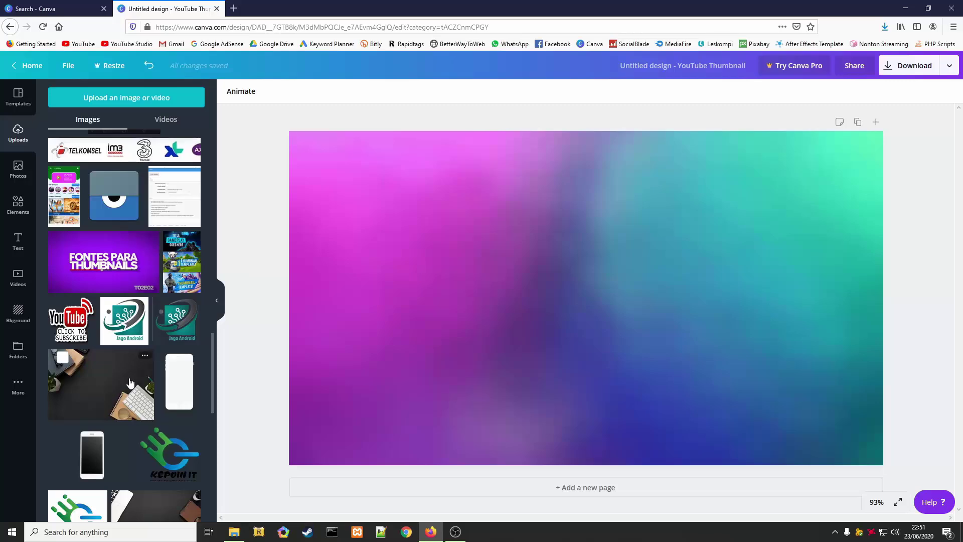
{"action": "scroll", "coordinate": [130, 383], "scroll_direction": "down", "scroll_amount": 5}
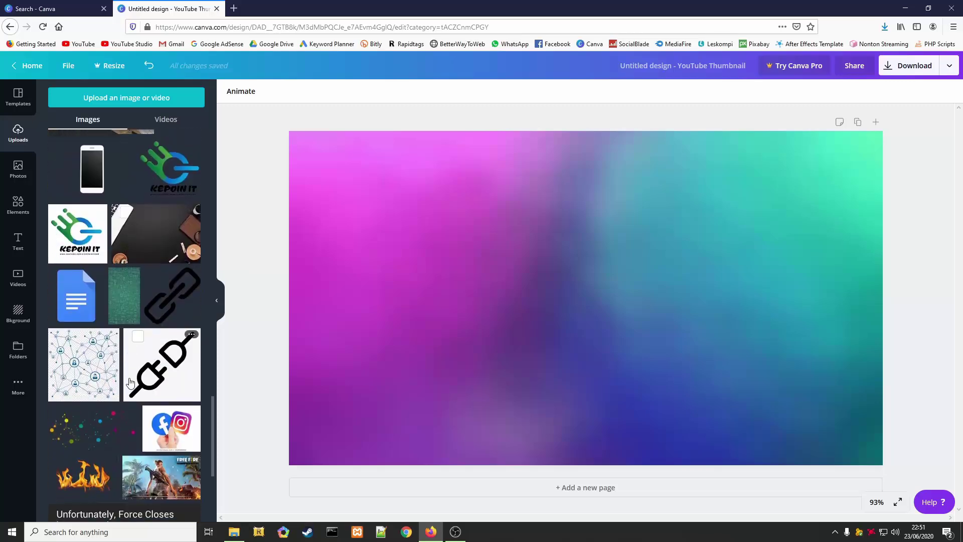
{"action": "scroll", "coordinate": [130, 382], "scroll_direction": "up", "scroll_amount": 2}
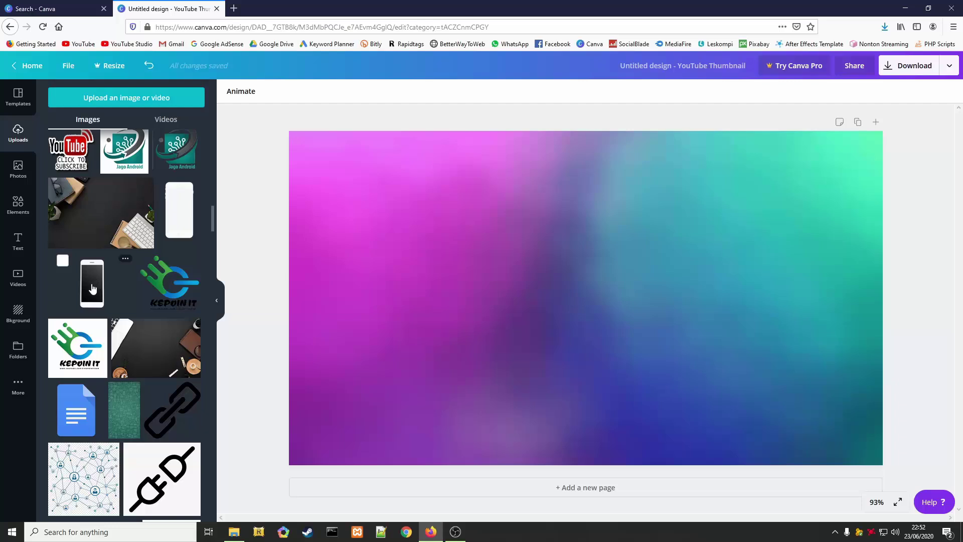
{"action": "left_click", "coordinate": [93, 288]}
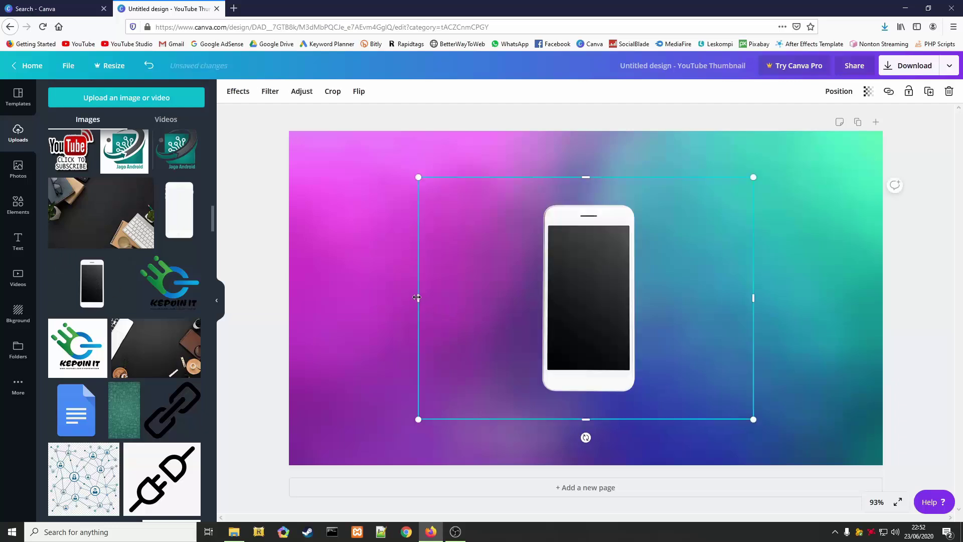
Step: Crop the empty left and right margins of the smartphone image and enlarge it on the page's right half
{"action": "left_click_drag", "start_coordinate": [417, 298], "coordinate": [532, 297]}
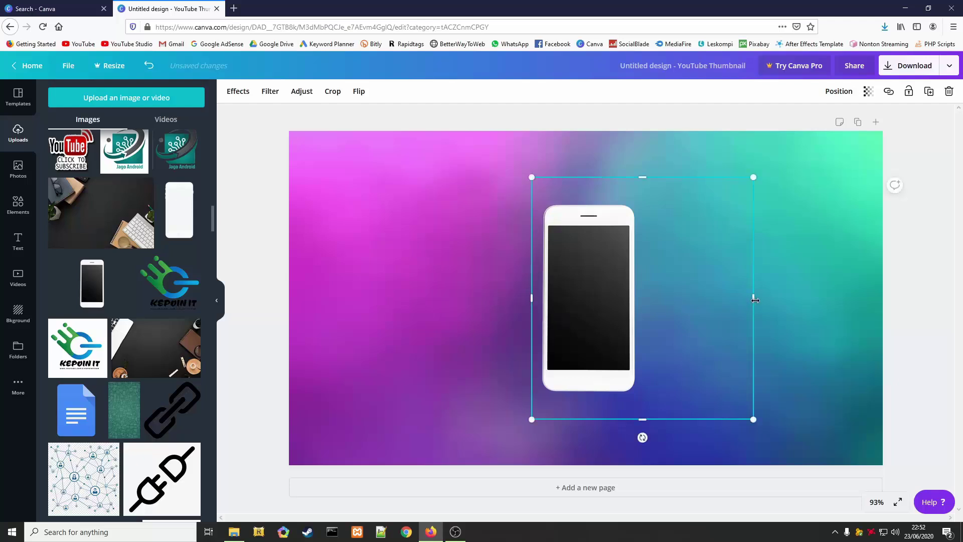
{"action": "left_click_drag", "start_coordinate": [755, 299], "coordinate": [639, 299]}
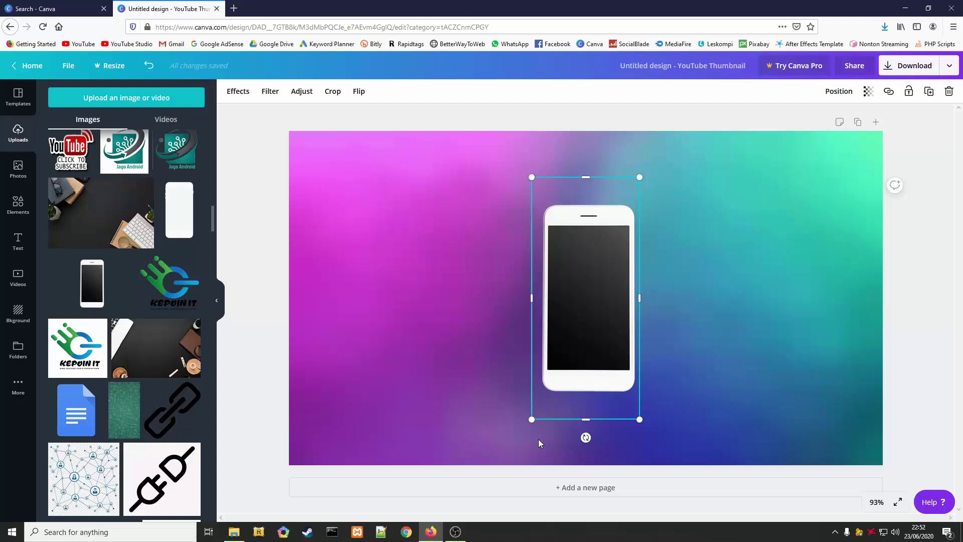
{"action": "left_click_drag", "start_coordinate": [558, 324], "coordinate": [661, 307]}
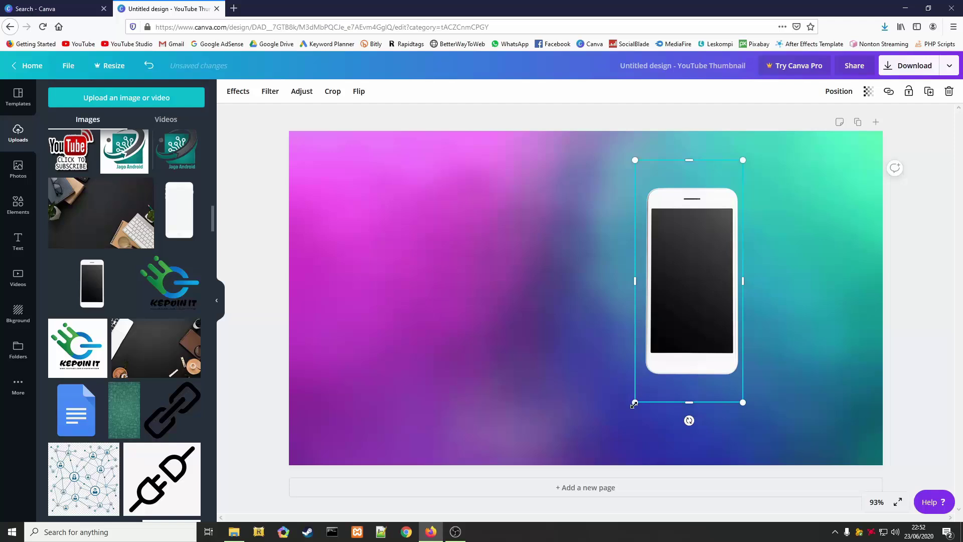
{"action": "left_click_drag", "start_coordinate": [629, 413], "coordinate": [586, 480]}
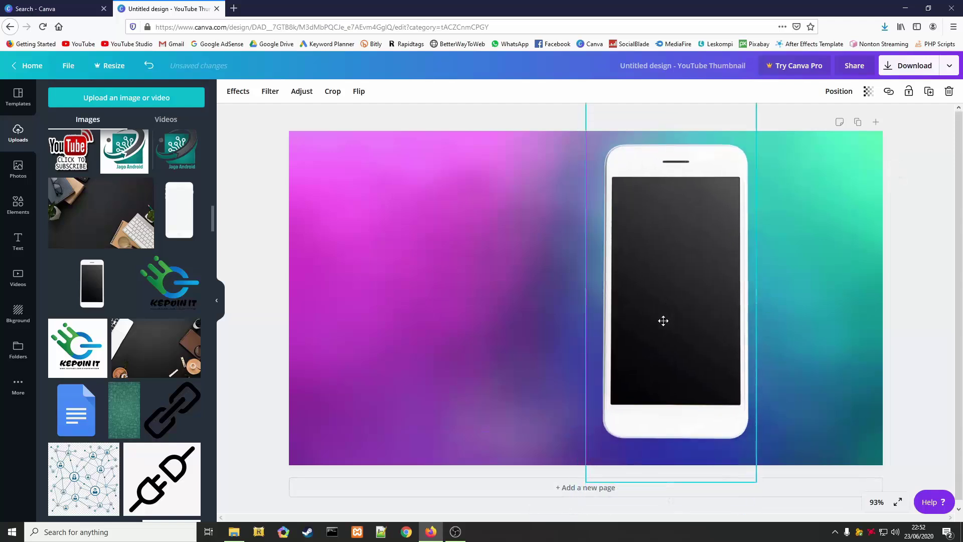
Step: Crop the smartphone image's empty margins above and below, and place it vertically centred near the page's right side
{"action": "left_click_drag", "start_coordinate": [679, 483], "coordinate": [672, 443]}
{"action": "mouse_move", "coordinate": [587, 444]}
{"action": "left_mouse_down"}
{"action": "mouse_move", "coordinate": [574, 468]}
{"action": "mouse_move", "coordinate": [587, 443]}
{"action": "left_mouse_up"}
{"action": "left_click_drag", "start_coordinate": [663, 372], "coordinate": [692, 385]}
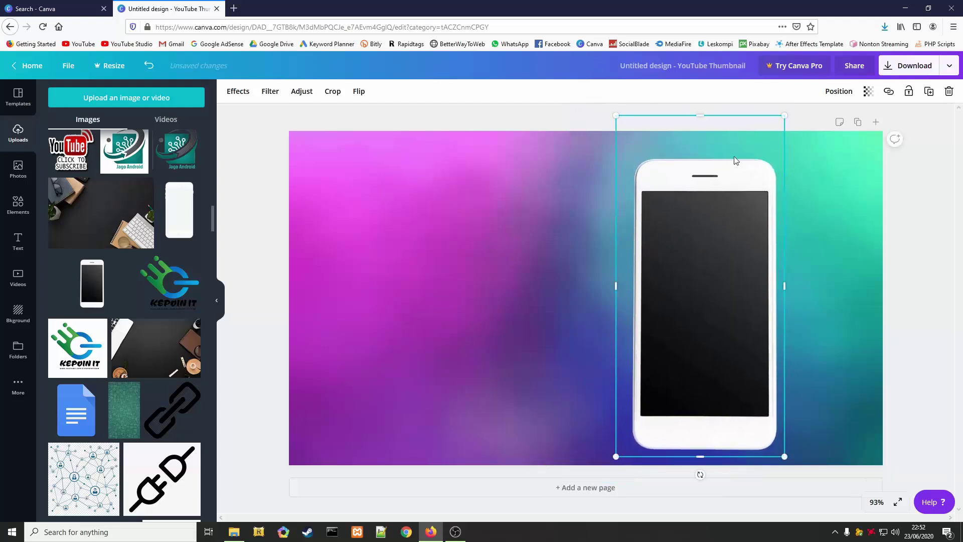
{"action": "left_click_drag", "start_coordinate": [694, 281], "coordinate": [715, 275]}
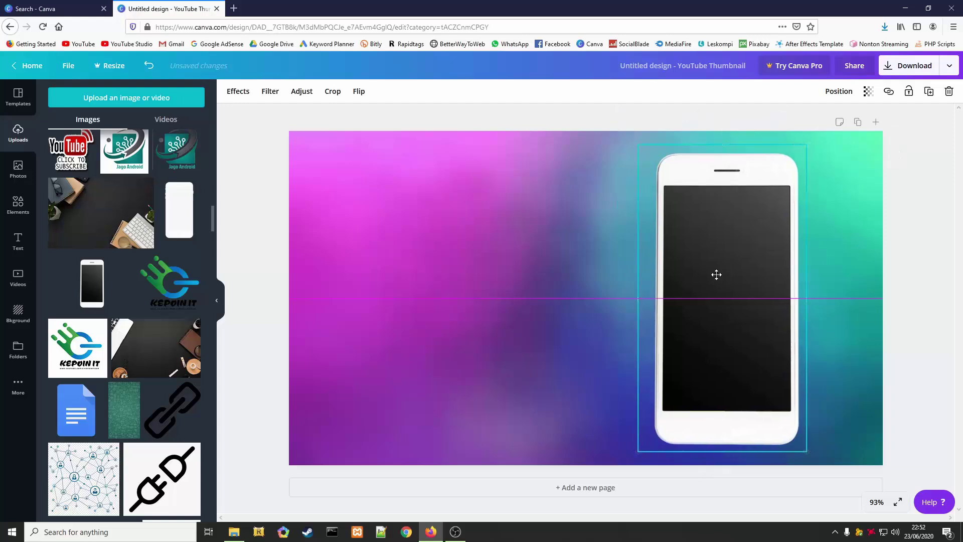
{"action": "left_click", "coordinate": [468, 298]}
Step: Switch to File Explorer and preview the ss screenshot in Data (D:), closing the viewer when done
{"action": "left_click", "coordinate": [234, 532]}
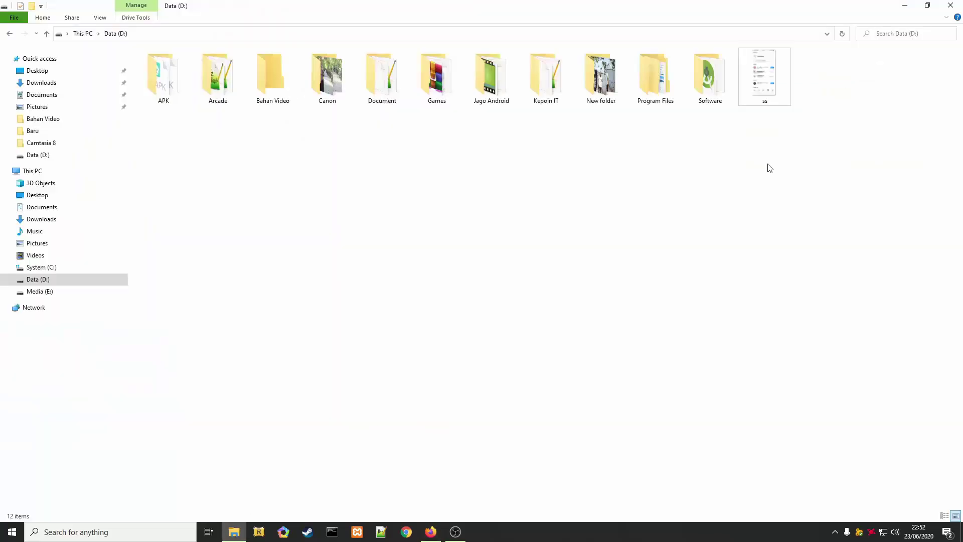
{"action": "double_click", "coordinate": [775, 98]}
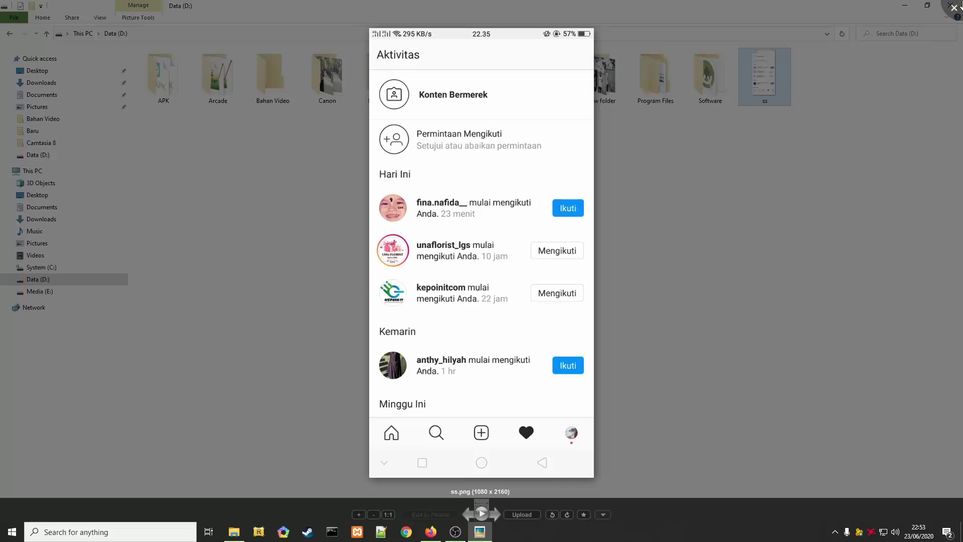
{"action": "key", "text": "Escape"}
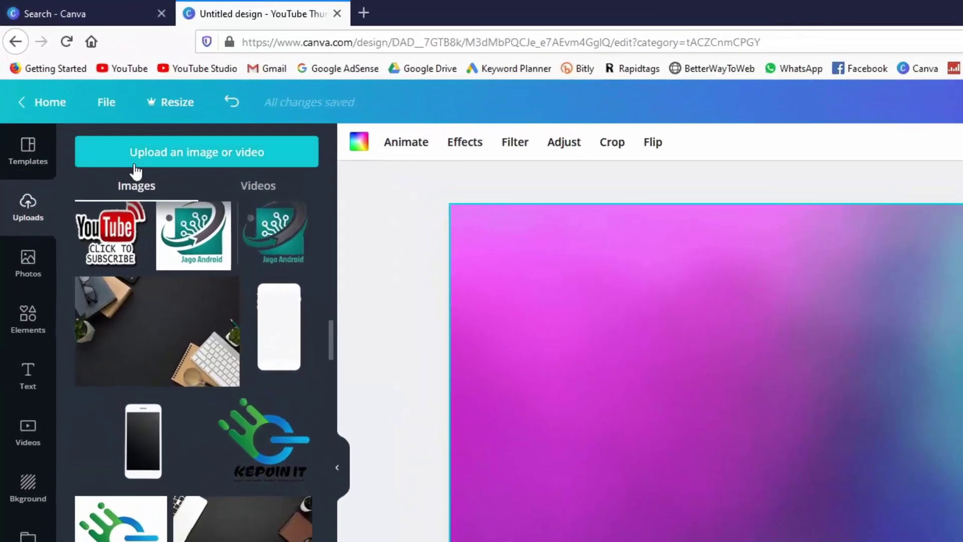
Step: Upload the ss image from Data (D:) to Canva and add it to the page
{"action": "left_click", "coordinate": [200, 153]}
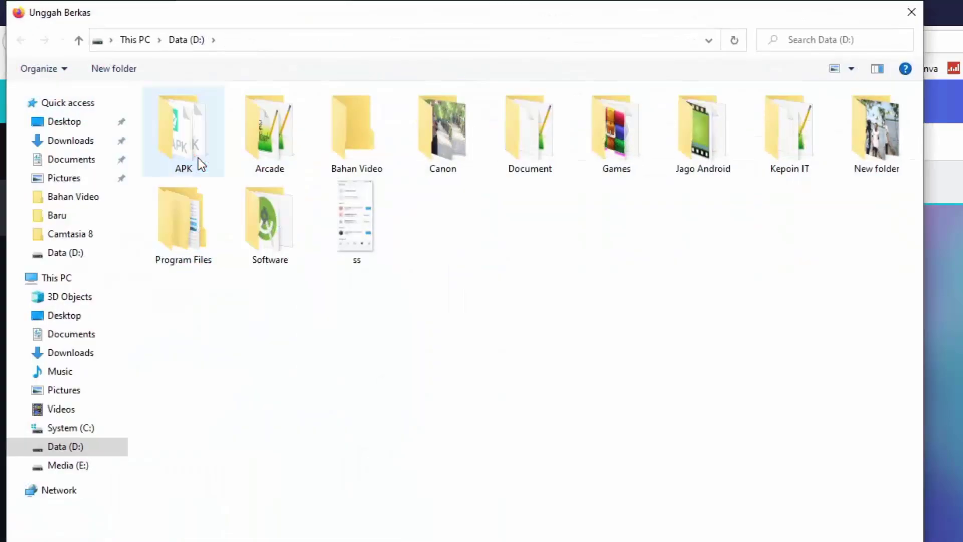
{"action": "left_click", "coordinate": [370, 240]}
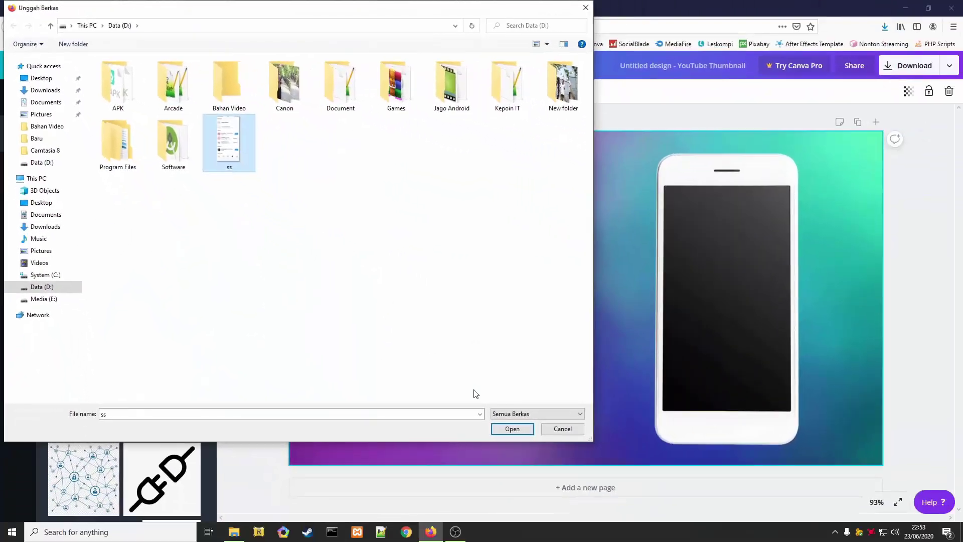
{"action": "left_click", "coordinate": [510, 427]}
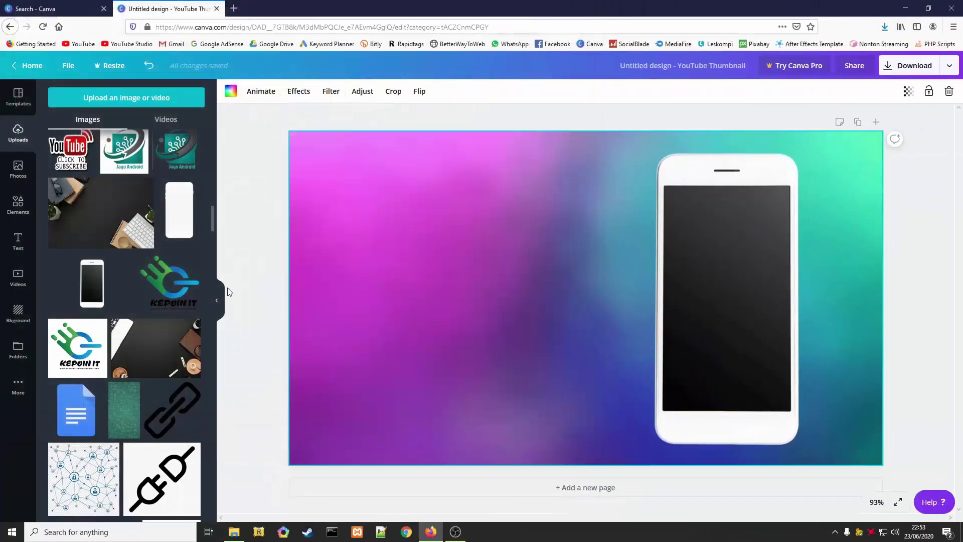
{"action": "scroll", "coordinate": [183, 297], "scroll_direction": "down", "scroll_amount": 1}
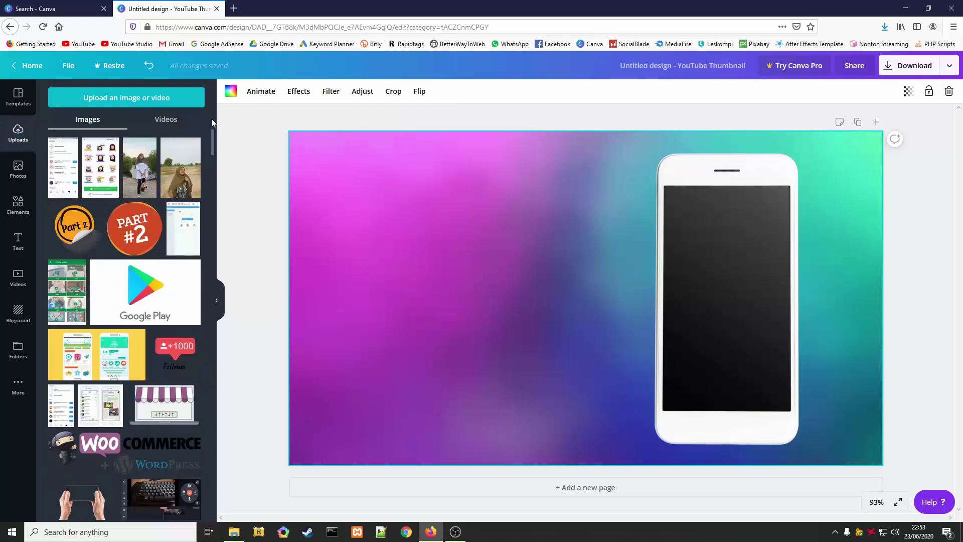
{"action": "left_click", "coordinate": [66, 178]}
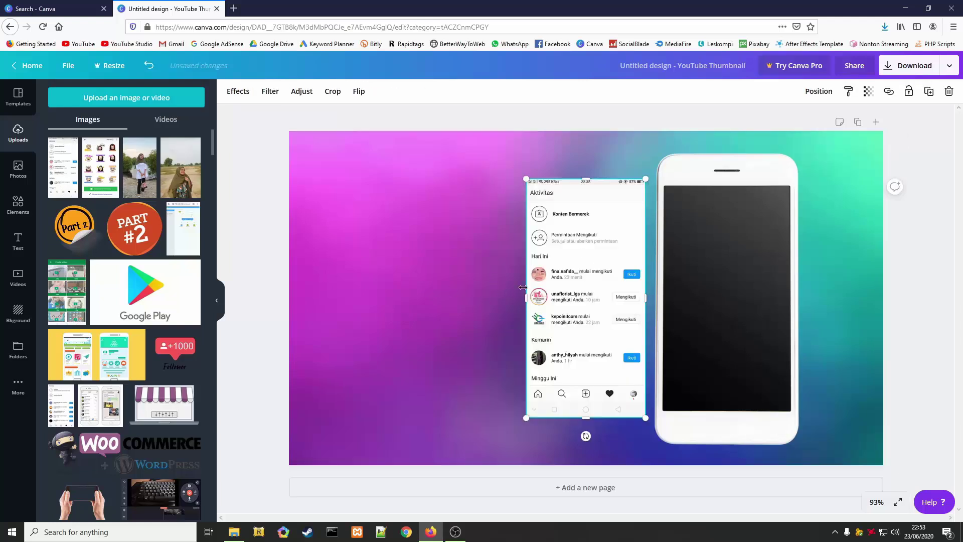
Step: Fit the Aktivitas screenshot over the smartphone's black screen by moving and enlarging it and cropping its lower edge
{"action": "left_click_drag", "start_coordinate": [606, 308], "coordinate": [714, 317]}
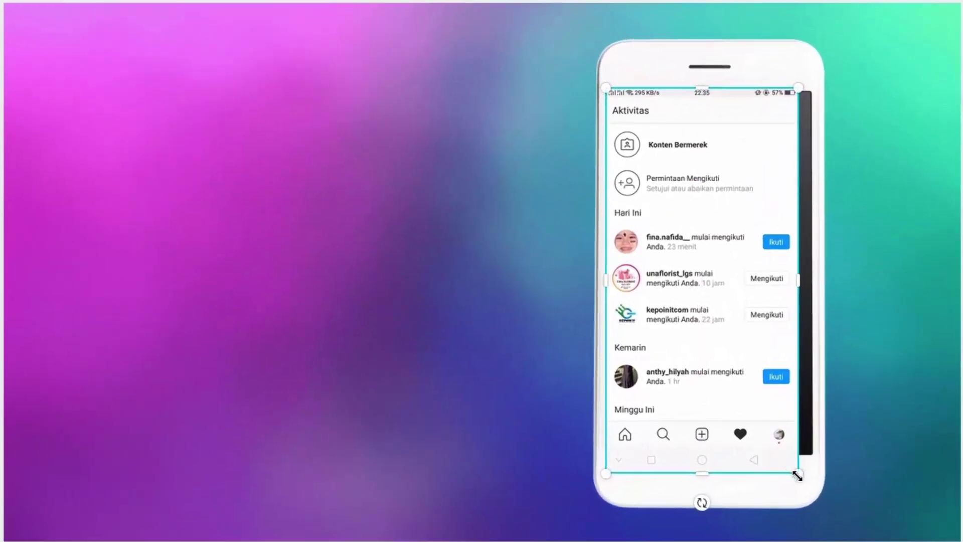
{"action": "left_click_drag", "start_coordinate": [797, 474], "coordinate": [822, 497]}
{"action": "left_click_drag", "start_coordinate": [709, 499], "coordinate": [712, 474]}
{"action": "left_click_drag", "start_coordinate": [730, 400], "coordinate": [733, 402]}
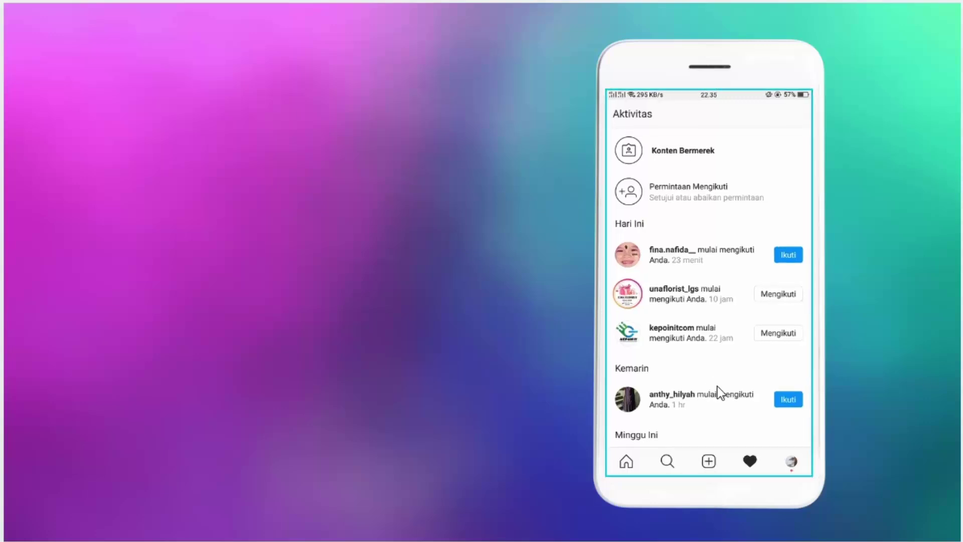
Step: Fine-tune the Aktivitas screenshot's position and size over the smartphone's screen
{"action": "left_click_drag", "start_coordinate": [718, 393], "coordinate": [714, 388]}
{"action": "left_click_drag", "start_coordinate": [817, 78], "coordinate": [819, 74]}
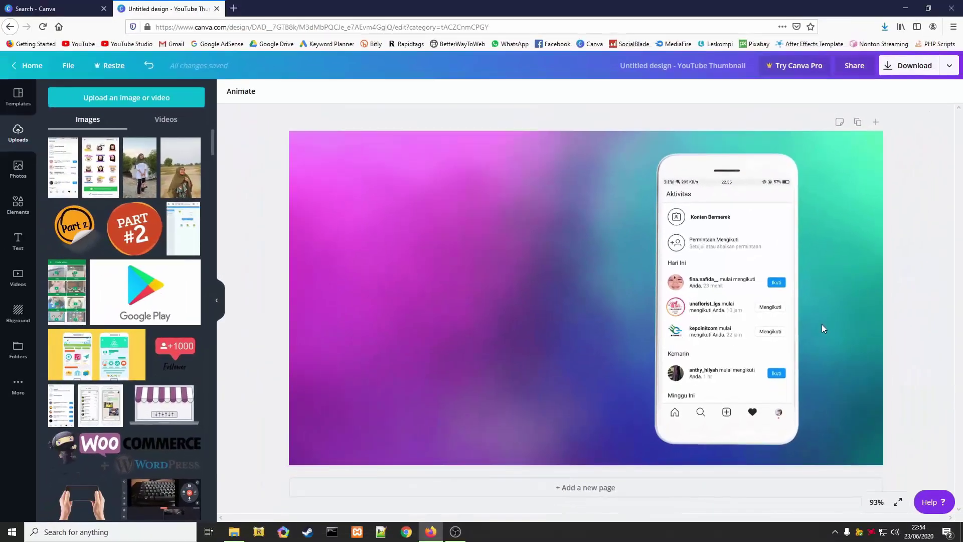
Step: Open Google in a new browser tab and search its images for "follower png"
{"action": "left_click", "coordinate": [234, 9]}
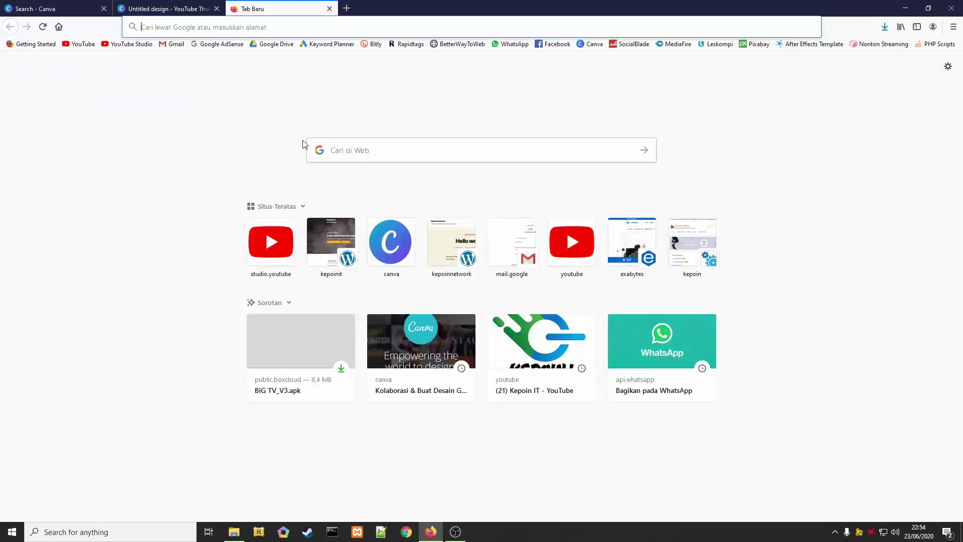
{"action": "left_click", "coordinate": [195, 28]}
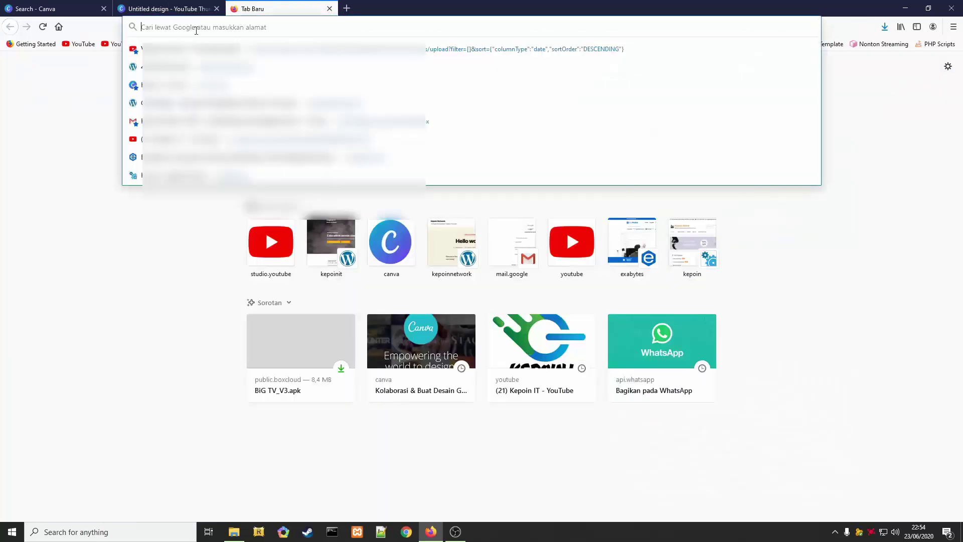
{"action": "type", "text": "go"}
{"action": "key", "text": "Return"}
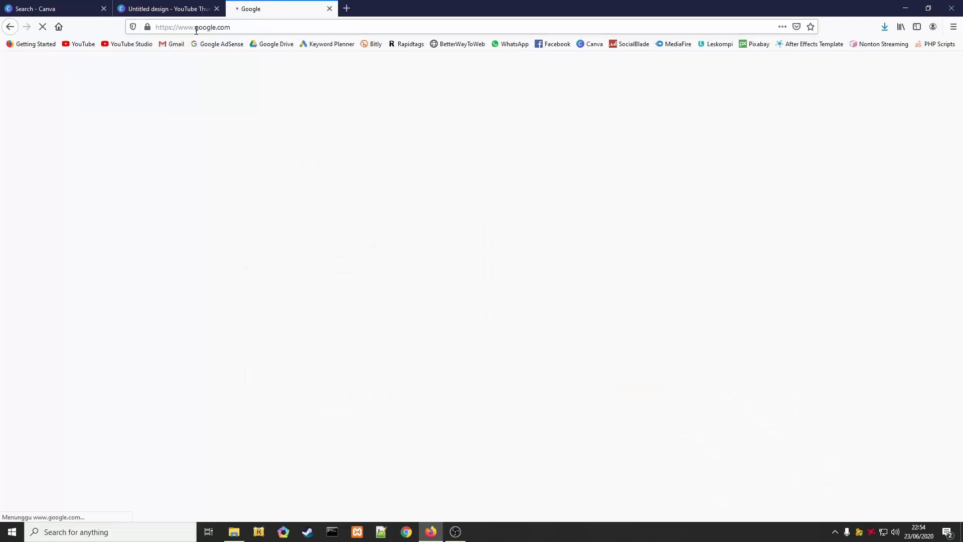
{"action": "left_click", "coordinate": [371, 217]}
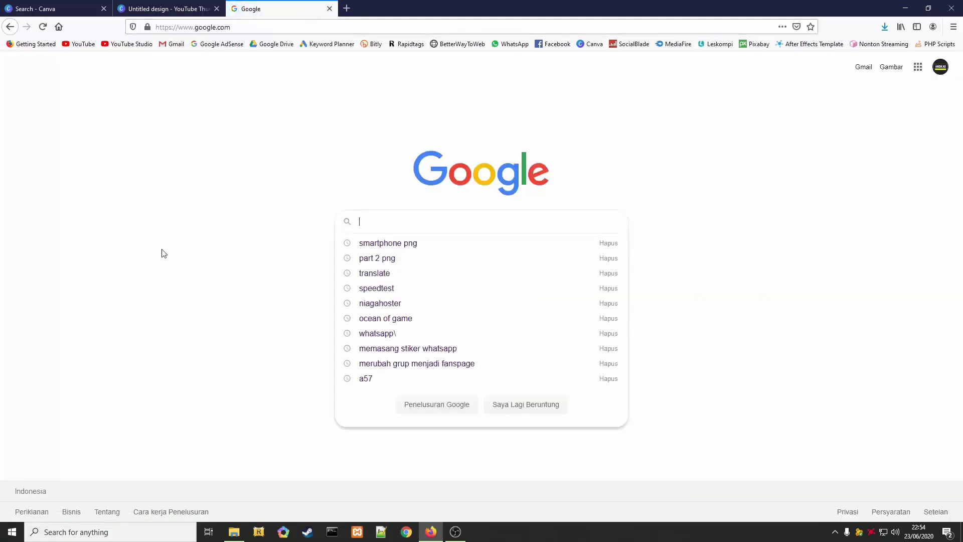
{"action": "type", "text": "follo"}
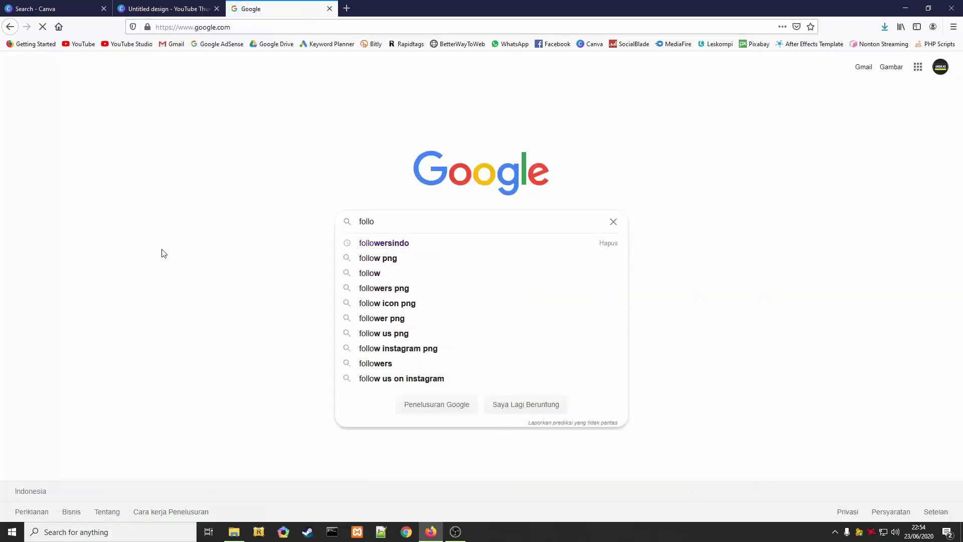
{"action": "type", "text": "wer p"}
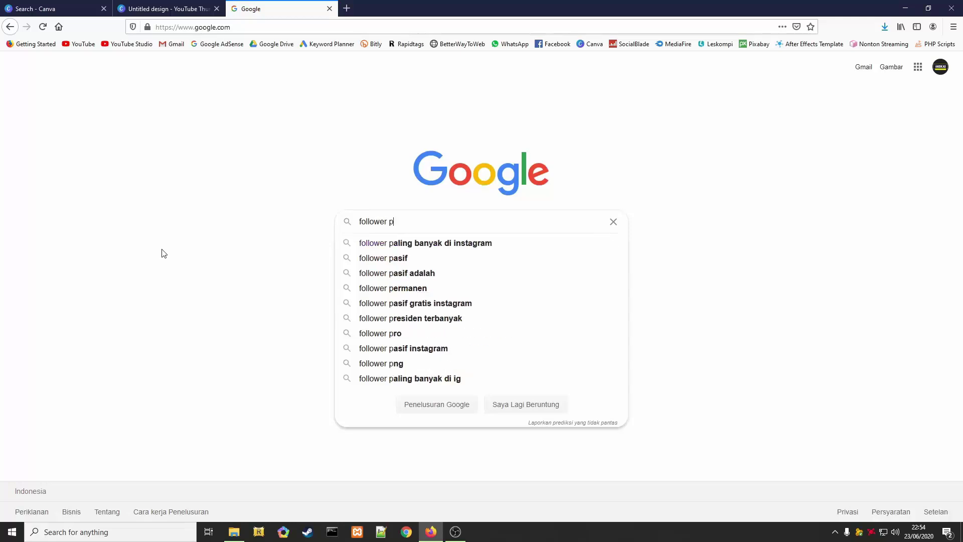
{"action": "type", "text": "ng"}
{"action": "key", "text": "Return"}
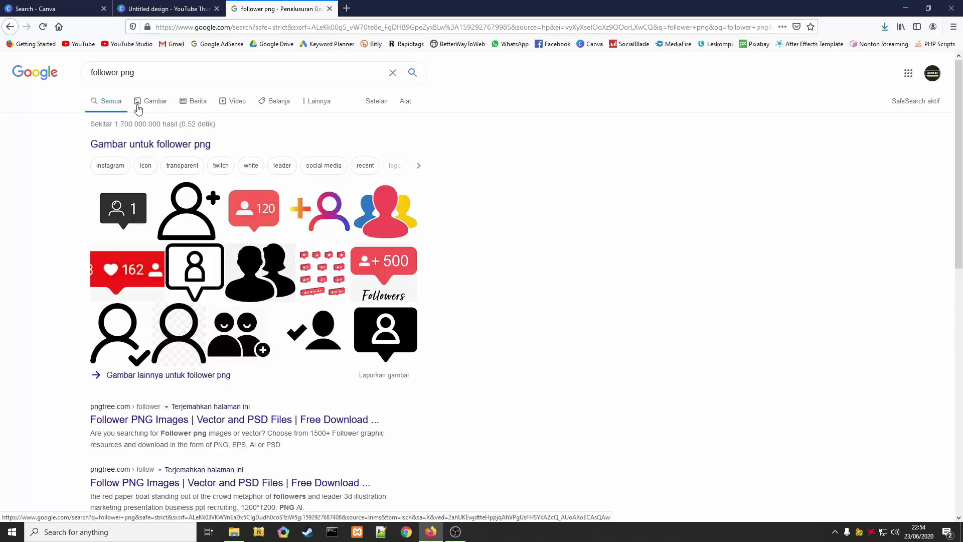
{"action": "left_click", "coordinate": [147, 103]}
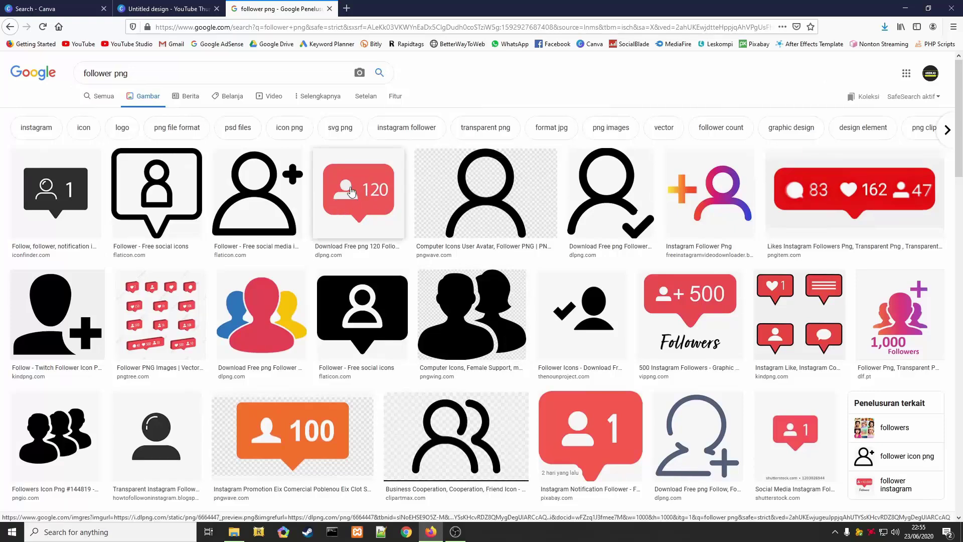
Step: Save the red 120 follower notification image from DLPNG to Data (D:) as 6664447_preview
{"action": "left_click", "coordinate": [335, 194]}
{"action": "right_click", "coordinate": [685, 210]}
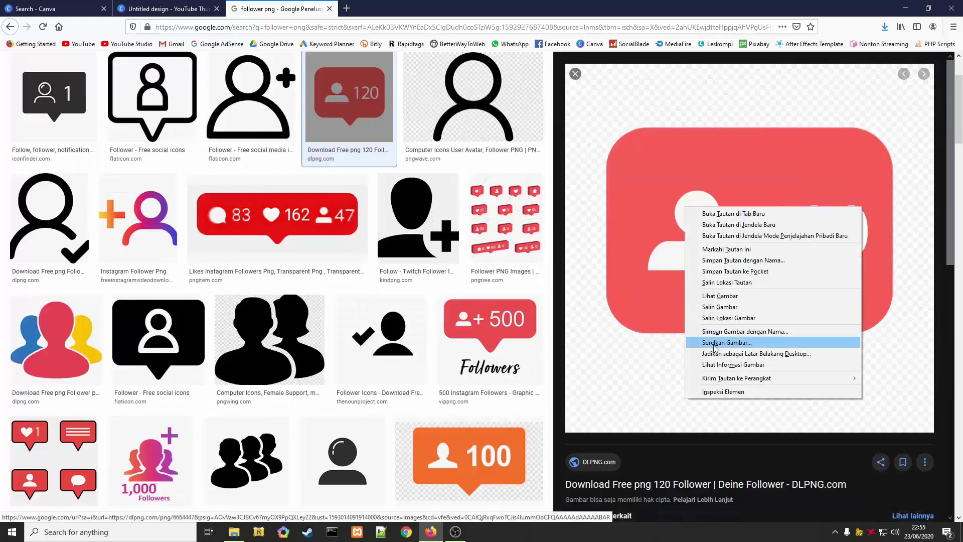
{"action": "left_click", "coordinate": [722, 332]}
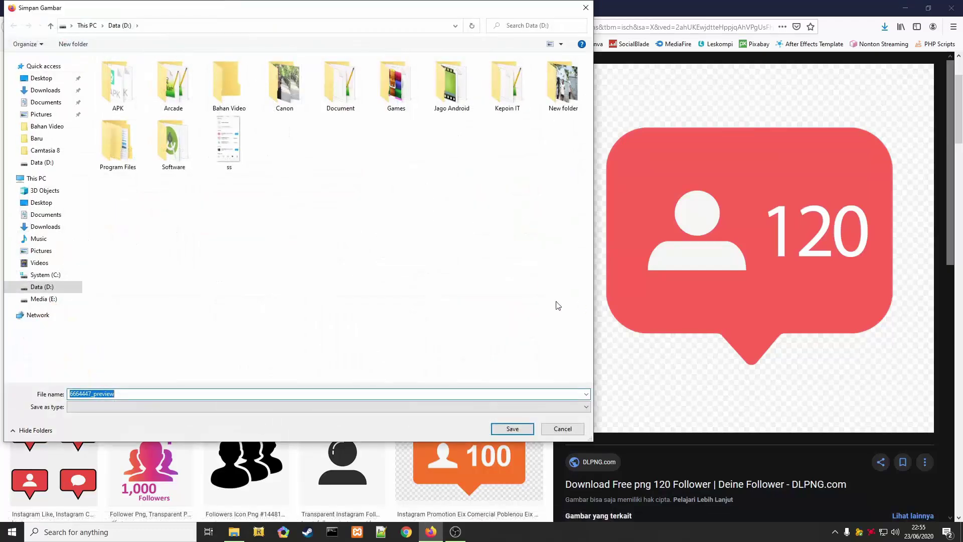
{"action": "left_click", "coordinate": [516, 429]}
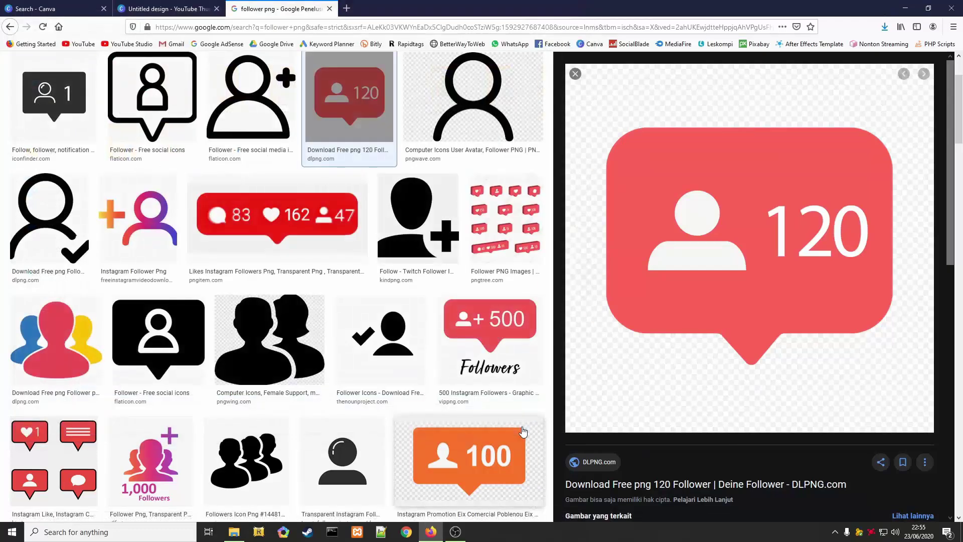
Step: Switch back to Canva, upload 6664447_preview from Data (D:), and add it to the page
{"action": "left_click", "coordinate": [173, 10]}
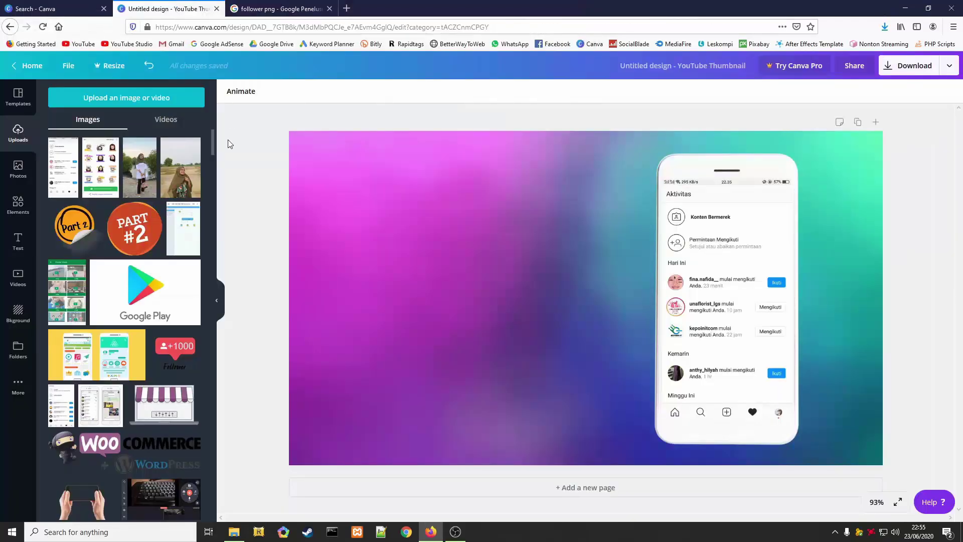
{"action": "left_click", "coordinate": [131, 98]}
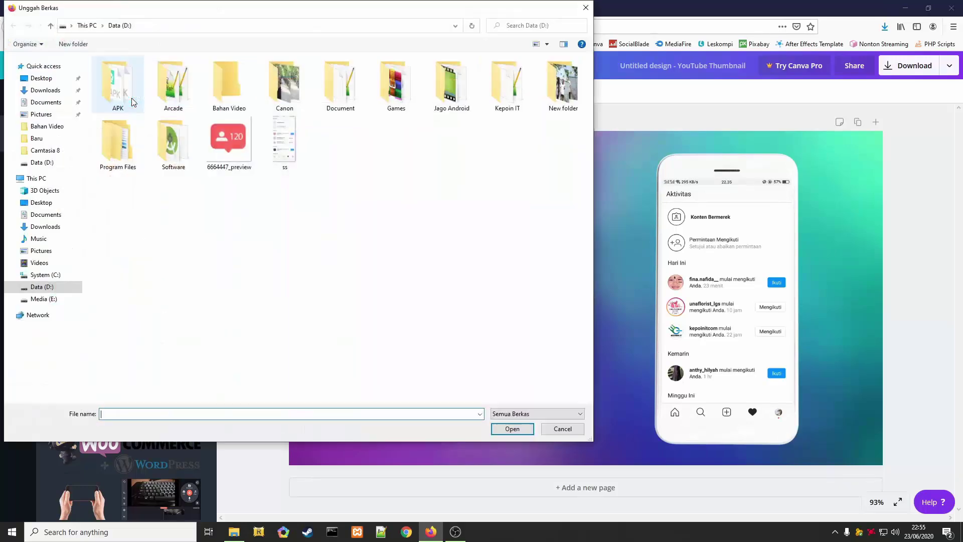
{"action": "double_click", "coordinate": [228, 160]}
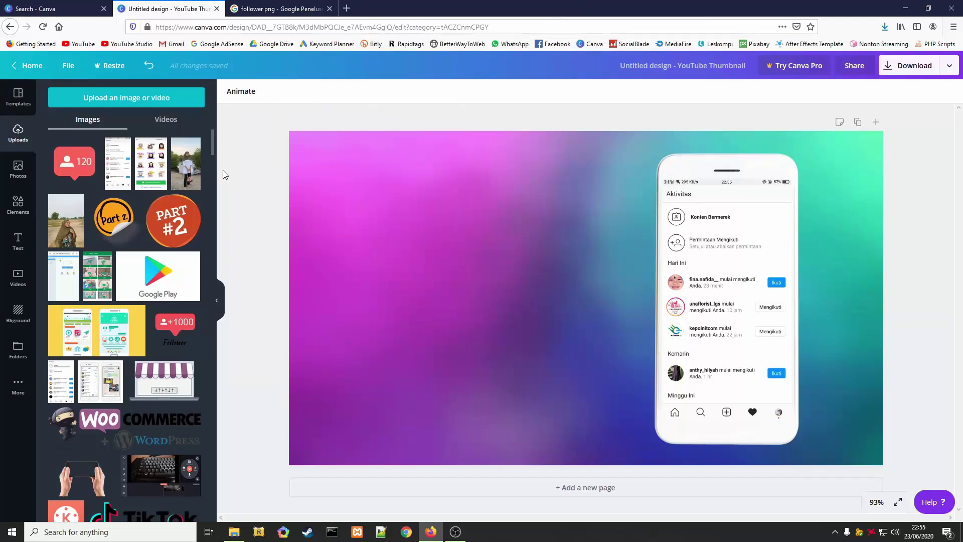
{"action": "left_click", "coordinate": [79, 169]}
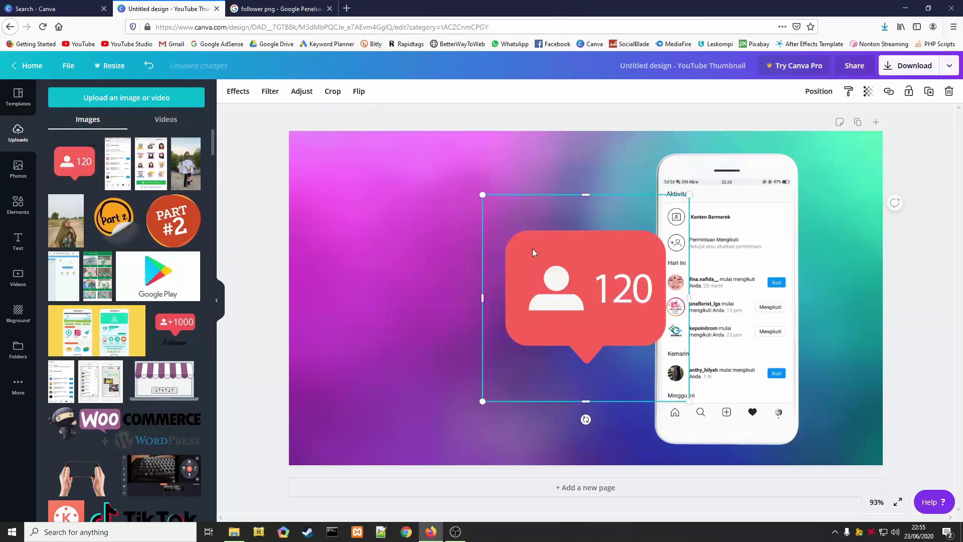
Step: Shrink the 120 follower badge and place it just above the heart icon on the phone's screen
{"action": "left_click_drag", "start_coordinate": [482, 194], "coordinate": [716, 361]}
{"action": "left_click_drag", "start_coordinate": [740, 367], "coordinate": [750, 386]}
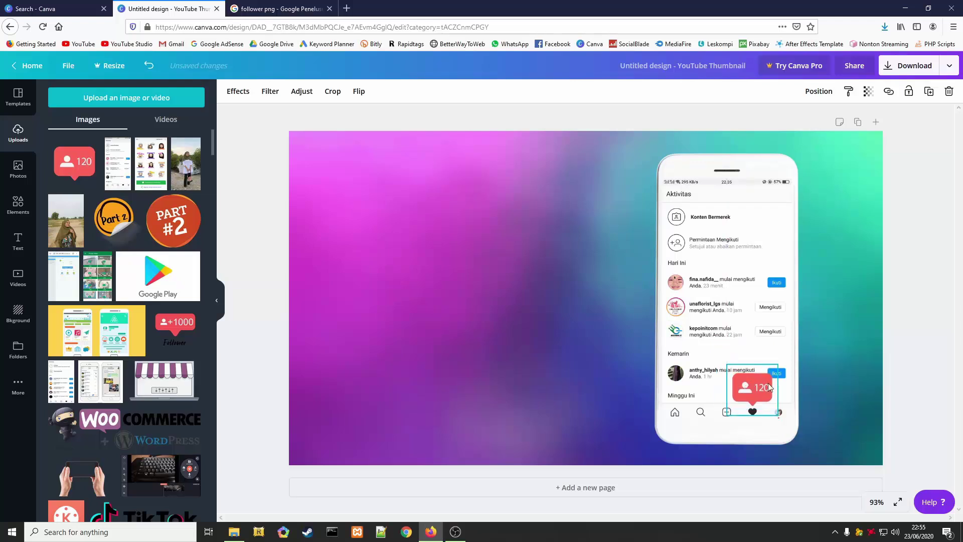
{"action": "left_click", "coordinate": [936, 379]}
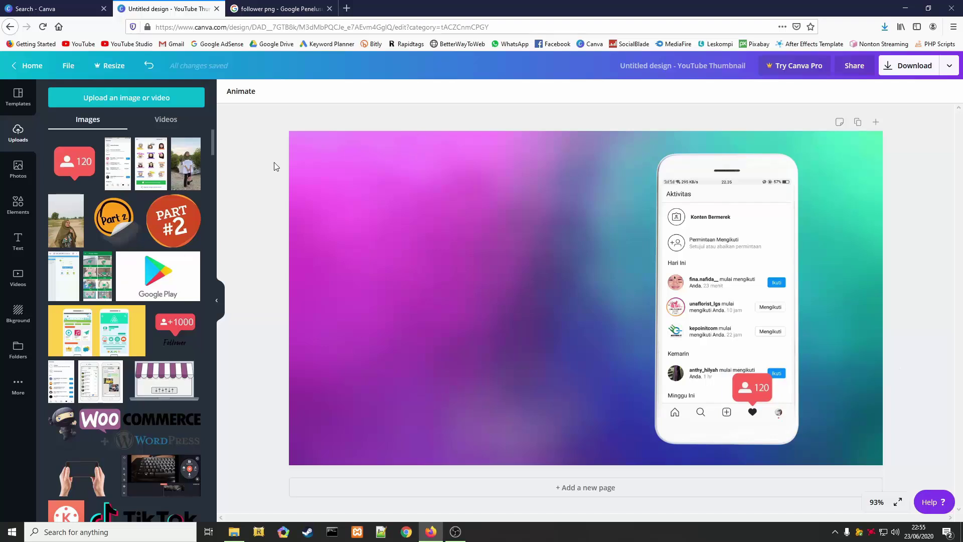
Step: Lock the blurred colourful background image in place
{"action": "left_click", "coordinate": [406, 233]}
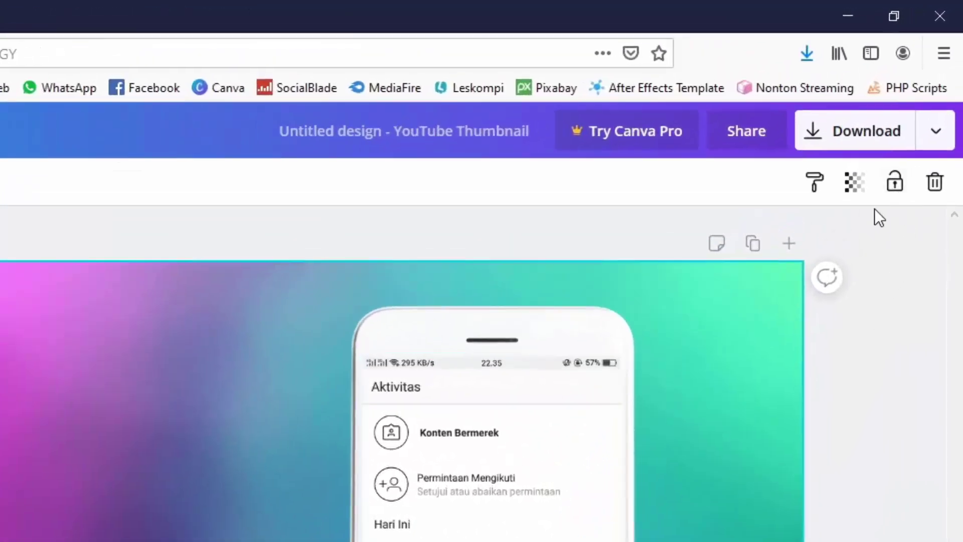
{"action": "left_click", "coordinate": [896, 193]}
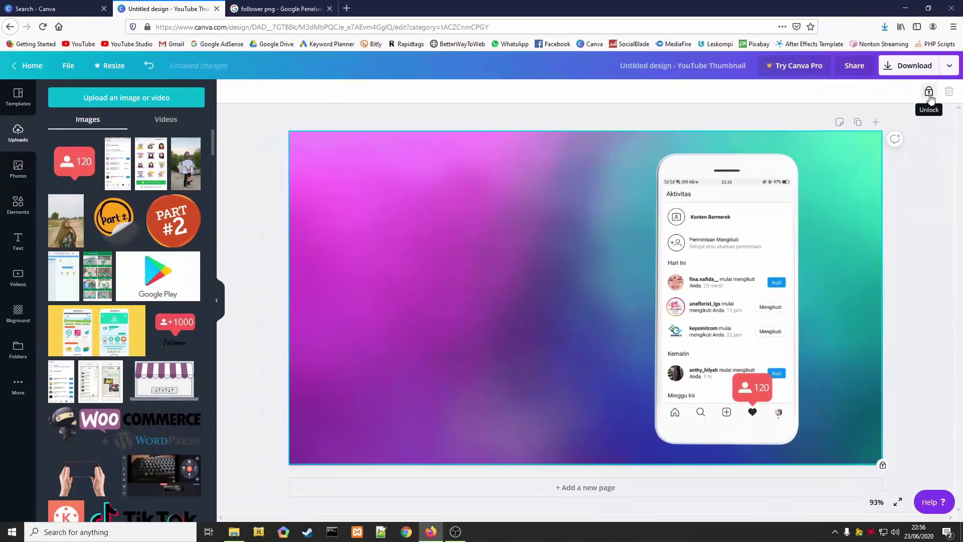
{"action": "left_click", "coordinate": [927, 215]}
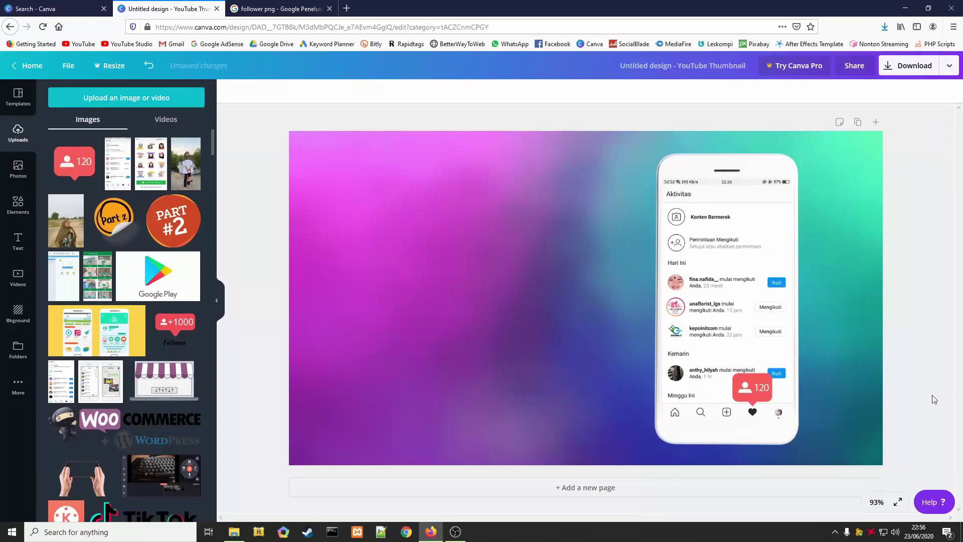
Step: Group the smartphone, screenshot and follower badge, and move the group closer to the page's right edge
{"action": "left_click_drag", "start_coordinate": [605, 172], "coordinate": [793, 439]}
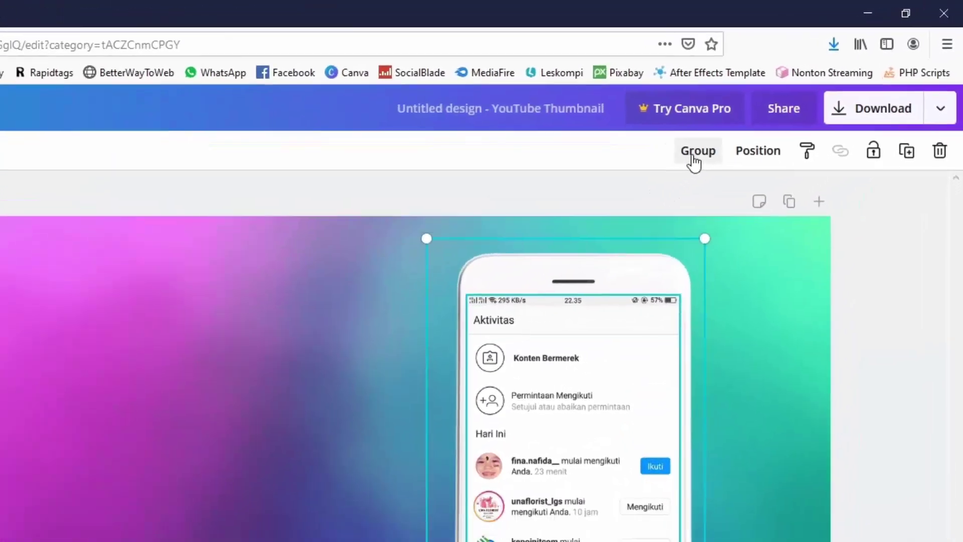
{"action": "left_click", "coordinate": [662, 175]}
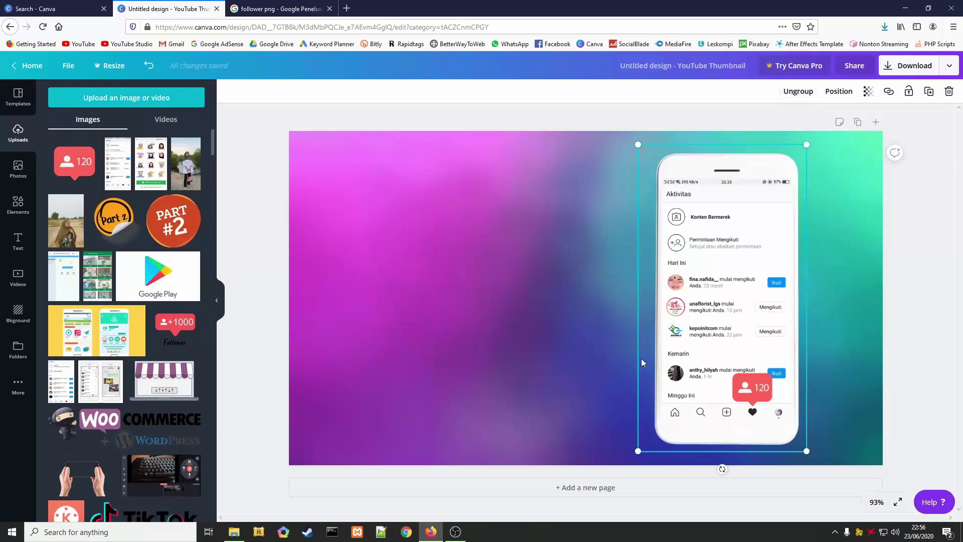
{"action": "left_click_drag", "start_coordinate": [641, 358], "coordinate": [516, 347]}
{"action": "left_click_drag", "start_coordinate": [613, 385], "coordinate": [766, 393]}
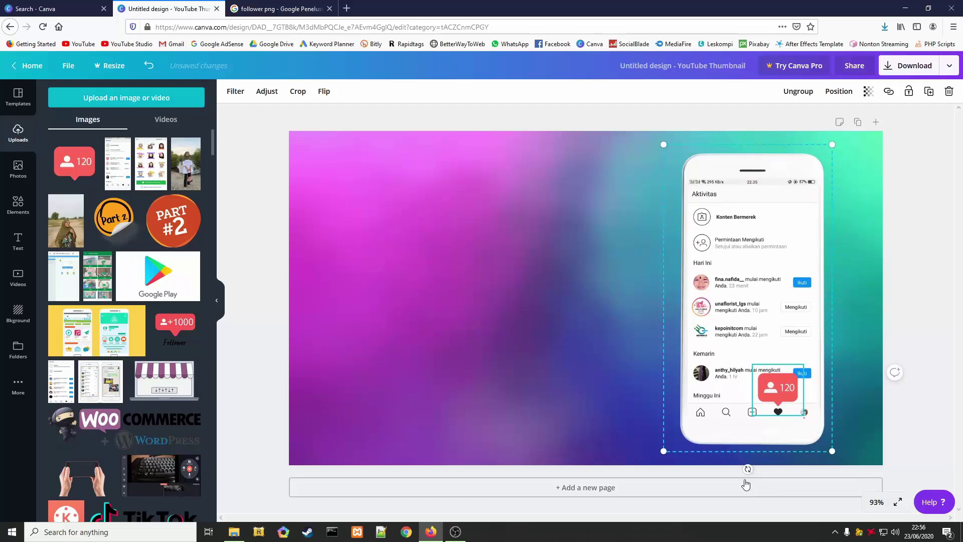
Step: Tilt the phone group slightly clockwise, enlarged to nearly the full page height near the right edge
{"action": "mouse_move", "coordinate": [738, 472]}
{"action": "left_mouse_down"}
{"action": "mouse_move", "coordinate": [704, 462]}
{"action": "mouse_move", "coordinate": [752, 474]}
{"action": "left_mouse_up"}
{"action": "left_click_drag", "start_coordinate": [760, 262], "coordinate": [758, 266]}
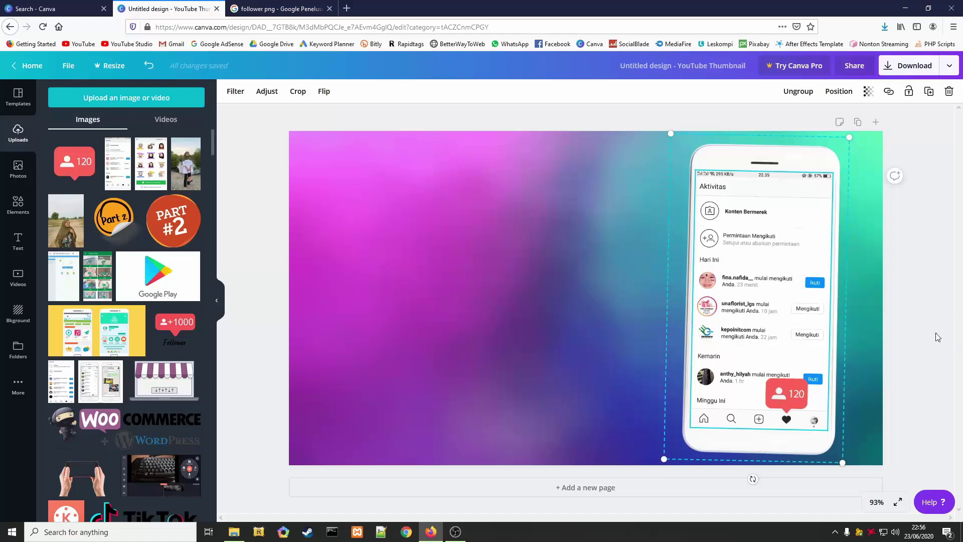
{"action": "left_click", "coordinate": [937, 337]}
Step: Lock the tilted phone group in place
{"action": "left_click", "coordinate": [745, 265]}
{"action": "left_click", "coordinate": [910, 93]}
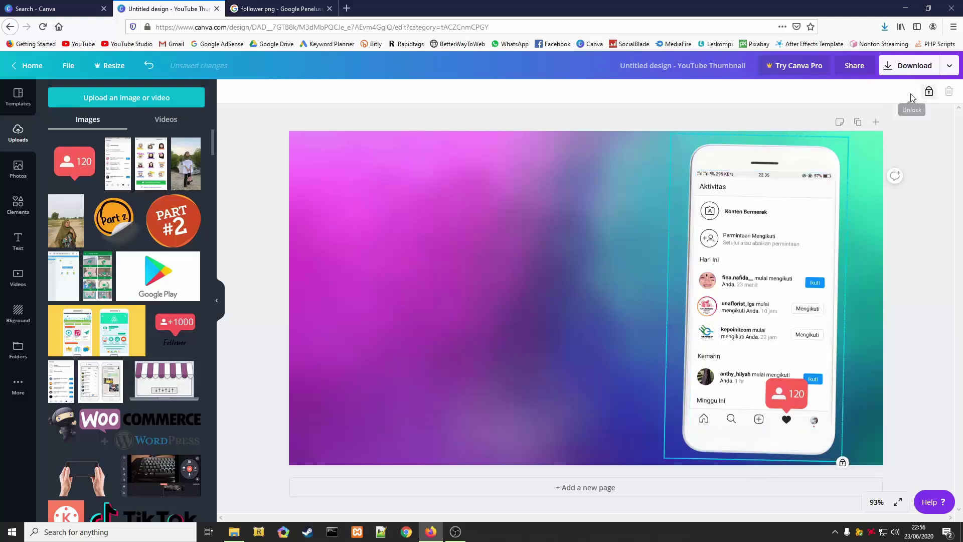
{"action": "left_click", "coordinate": [897, 253]}
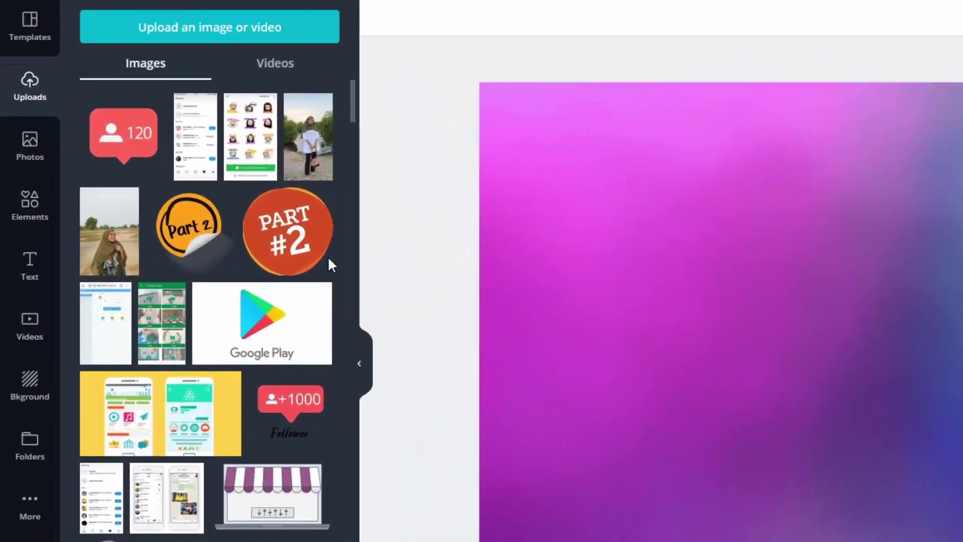
Step: Add a heading reading "MENAMBAH" in the open background area beside the phone
{"action": "left_click", "coordinate": [23, 270]}
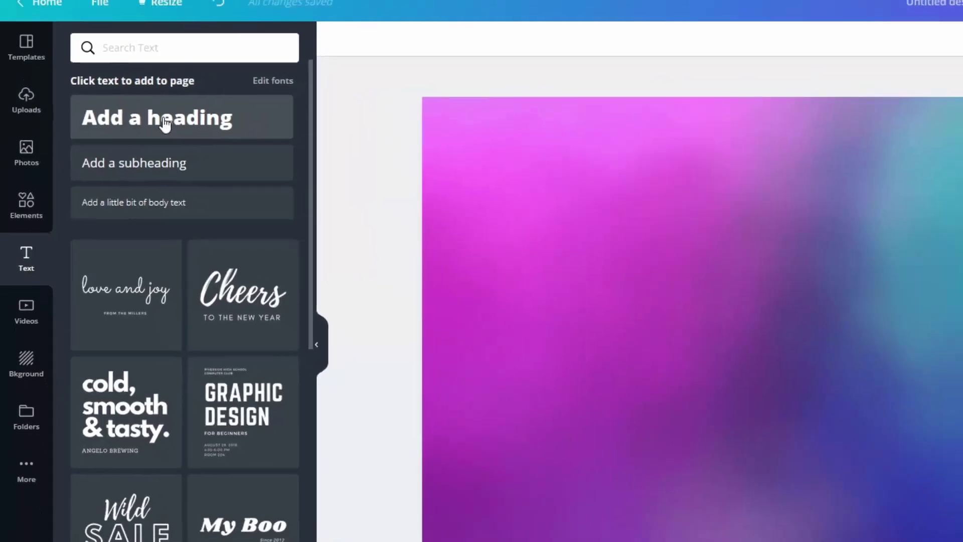
{"action": "left_click", "coordinate": [193, 108]}
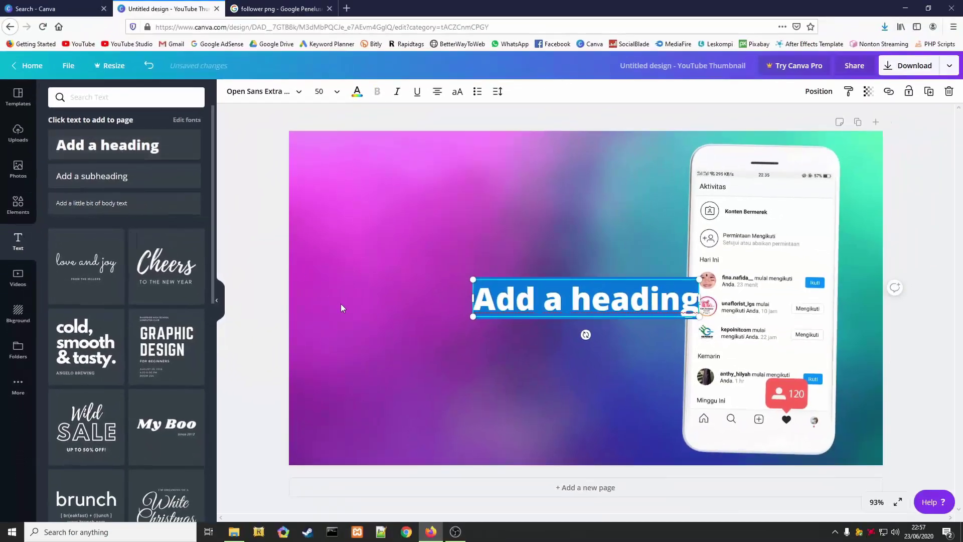
{"action": "left_click", "coordinate": [341, 308]}
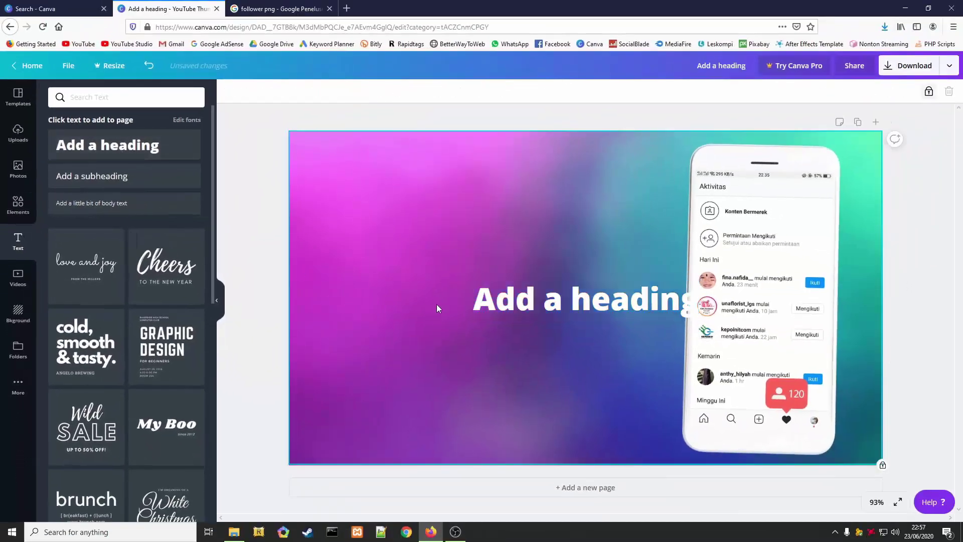
{"action": "left_click_drag", "start_coordinate": [567, 300], "coordinate": [486, 263]}
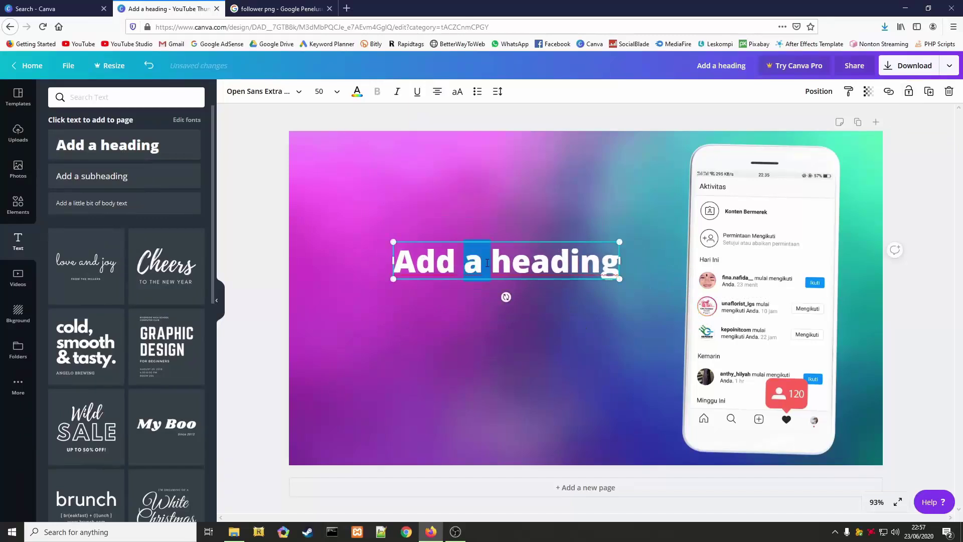
{"action": "triple_click", "coordinate": [487, 263]}
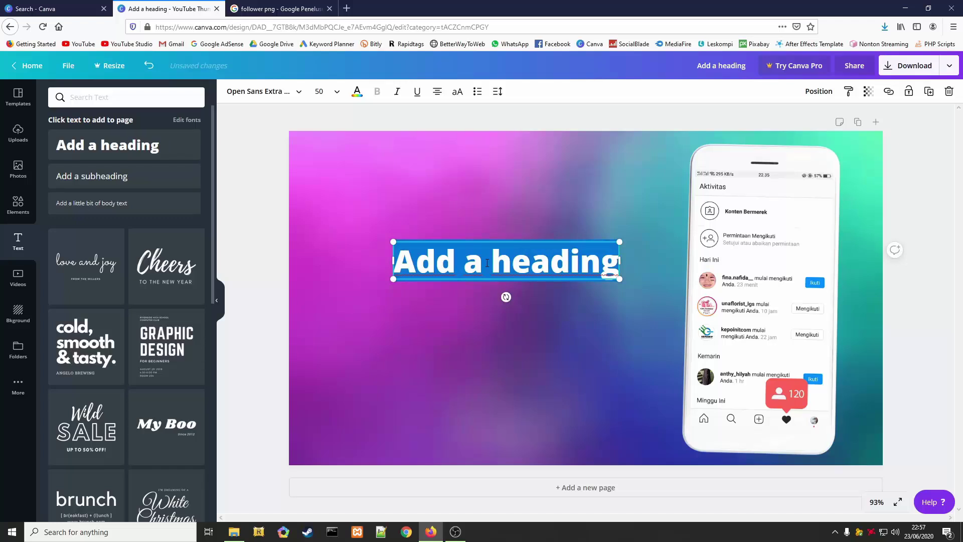
{"action": "key", "text": "BackSpace"}
{"action": "type", "text": "MENAMBAH"}
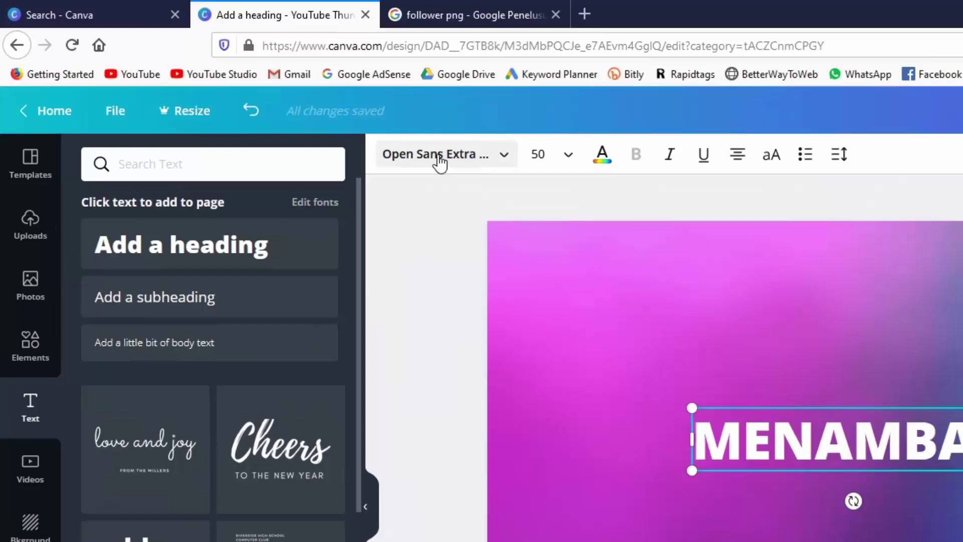
Step: Change the "MENAMBAH" heading's font to Gagalin
{"action": "left_click", "coordinate": [440, 162]}
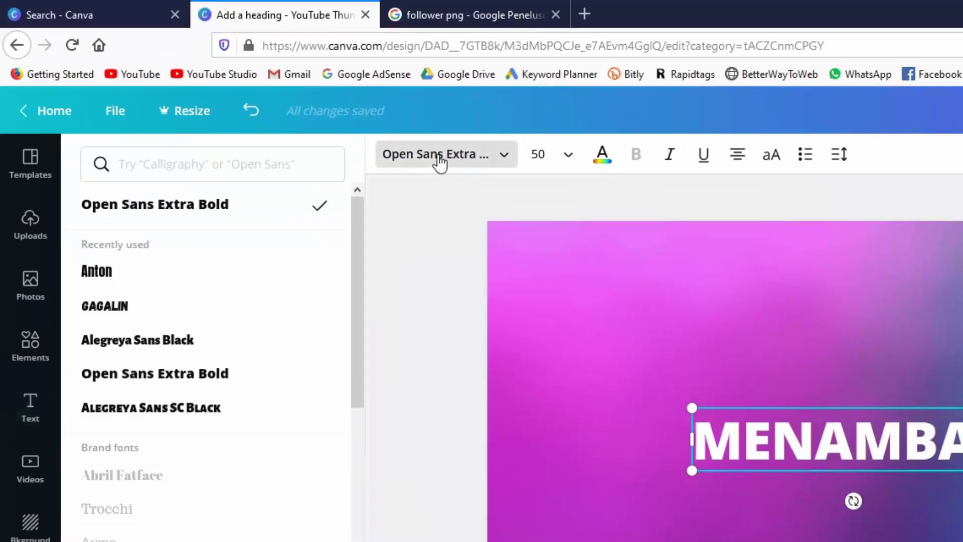
{"action": "left_click", "coordinate": [188, 413]}
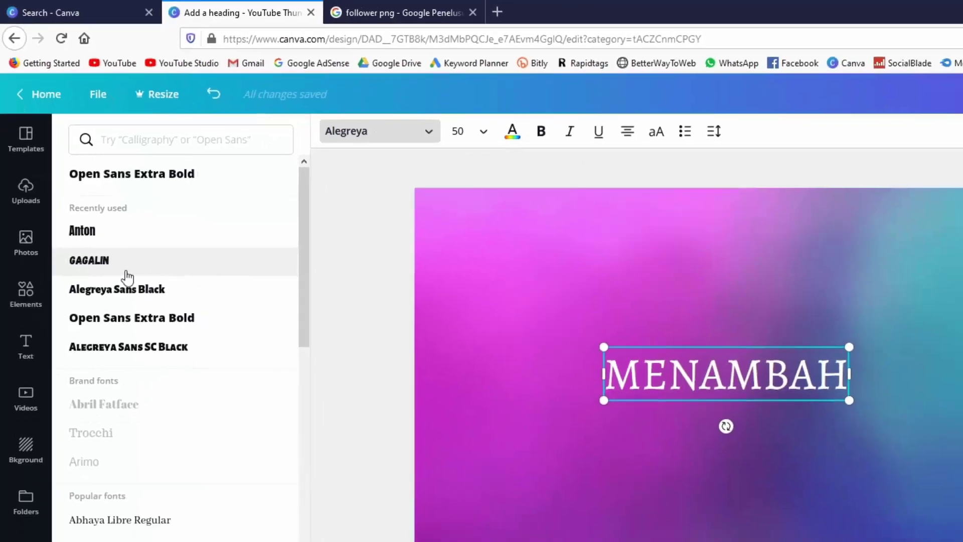
{"action": "left_click", "coordinate": [149, 316]}
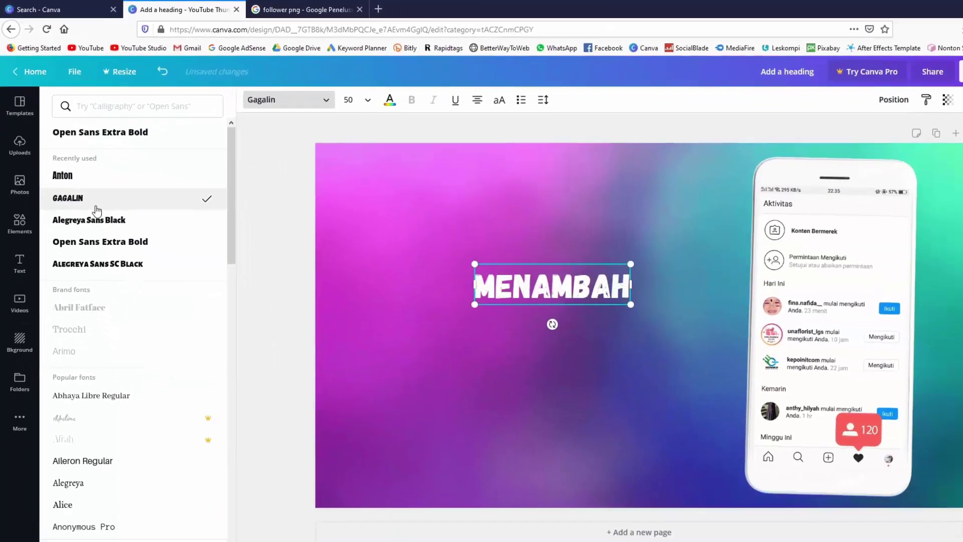
{"action": "left_click", "coordinate": [494, 259]}
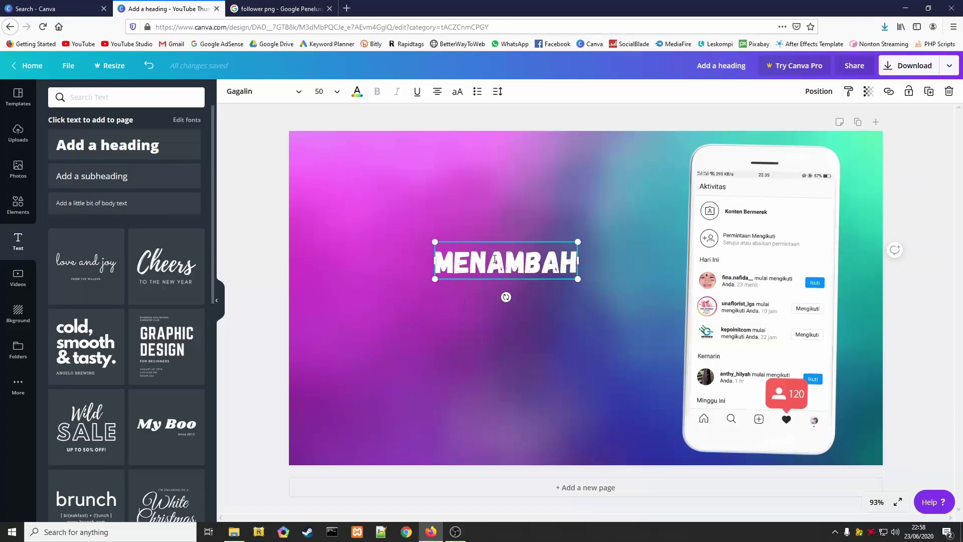
Step: Reduce the "MENAMBAH" heading to font size 40 and move it higher on the page
{"action": "left_click_drag", "start_coordinate": [646, 197], "coordinate": [550, 239]}
{"action": "left_click_drag", "start_coordinate": [492, 263], "coordinate": [482, 157]}
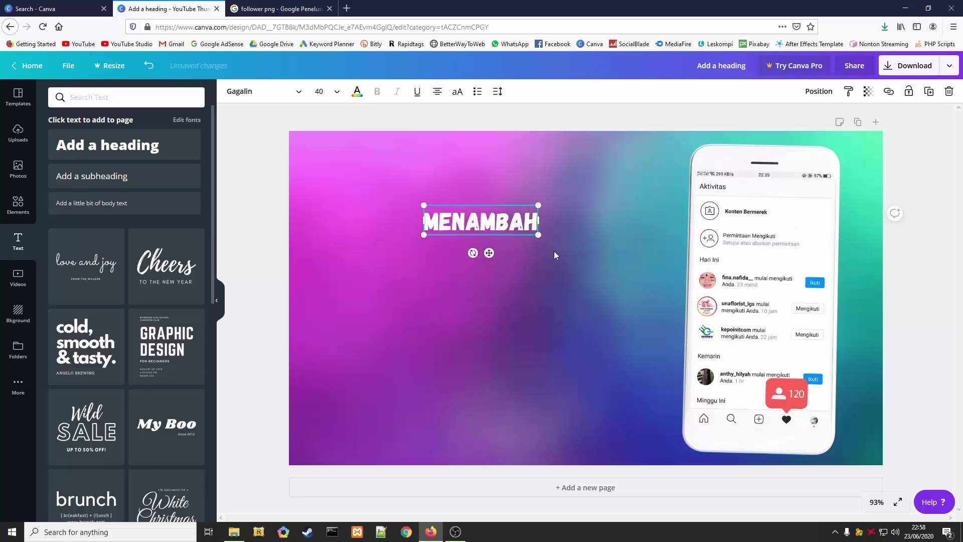
{"action": "key", "text": "ctrl+z"}
{"action": "key", "text": "ctrl+y"}
{"action": "key", "text": "ctrl+z"}
{"action": "left_click", "coordinate": [472, 230]}
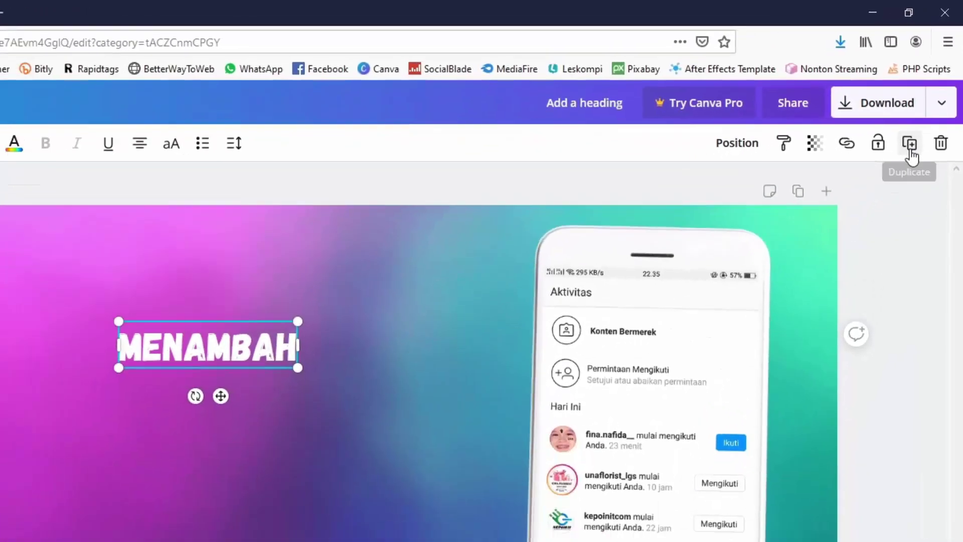
Step: Duplicate the "MENAMBAH" heading, place the copy below it and change its text to "FOLLOWER"
{"action": "left_click", "coordinate": [909, 149]}
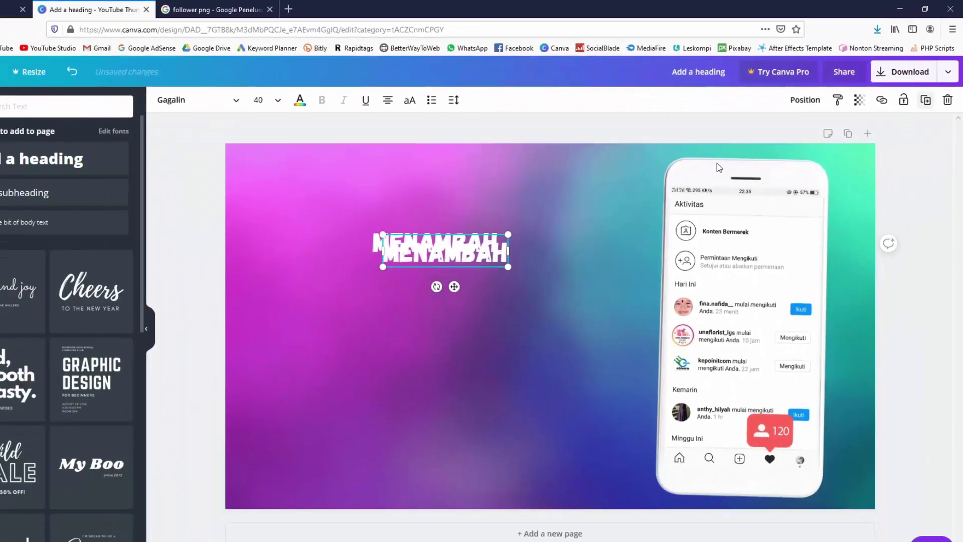
{"action": "left_click_drag", "start_coordinate": [200, 388], "coordinate": [159, 478]}
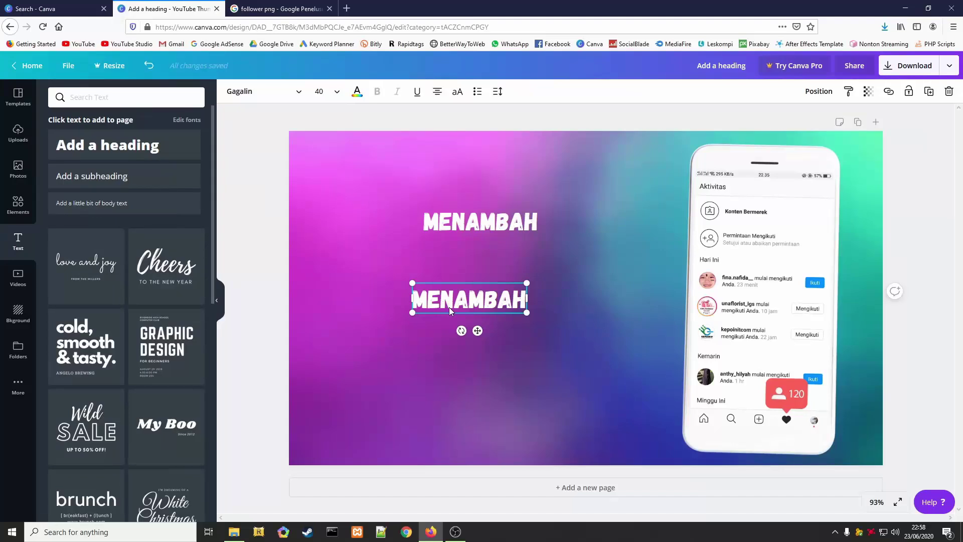
{"action": "double_click", "coordinate": [449, 307]}
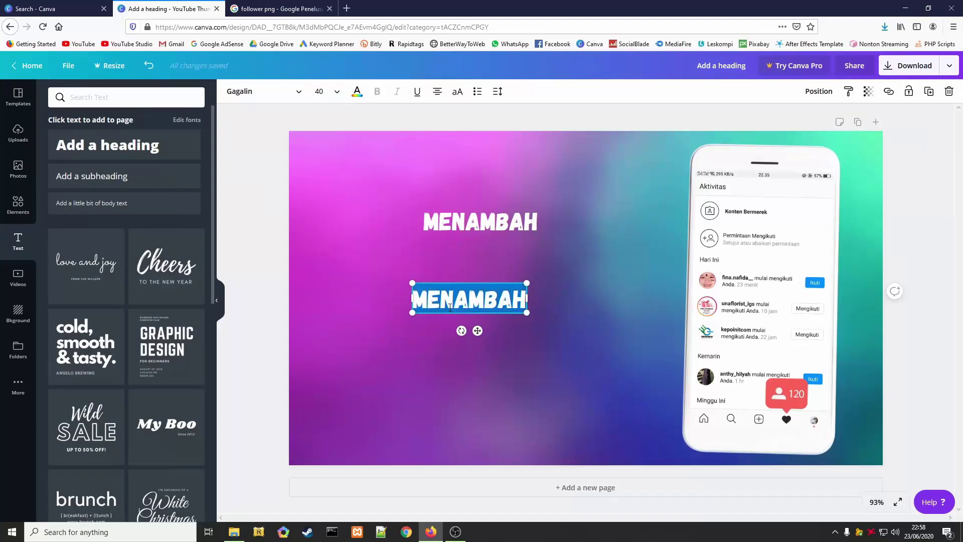
{"action": "type", "text": "FOLLOWER"}
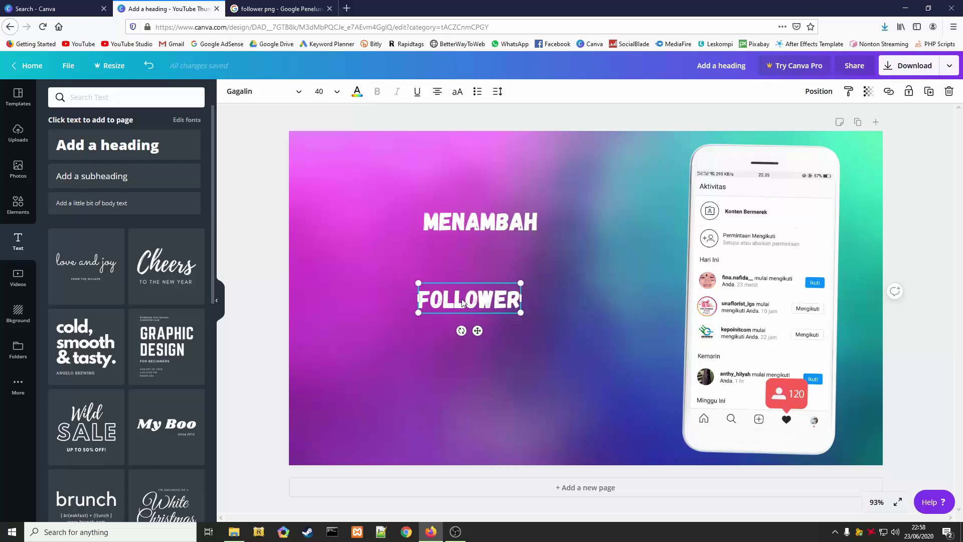
Step: Duplicate the "FOLLOWER" heading, place the copy beneath it and change its text to "INSTAGRAM"
{"action": "left_click", "coordinate": [928, 91]}
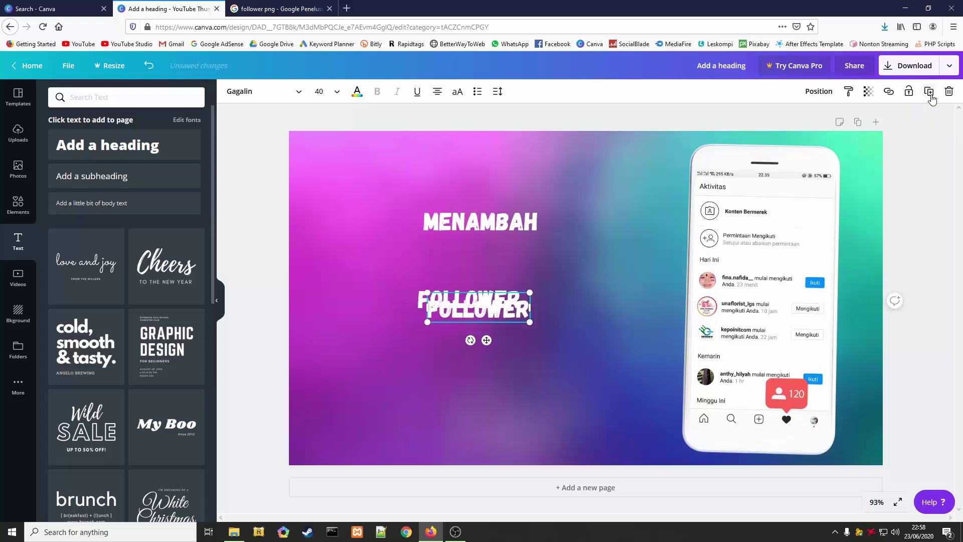
{"action": "left_click_drag", "start_coordinate": [487, 307], "coordinate": [449, 387]}
{"action": "double_click", "coordinate": [462, 378]}
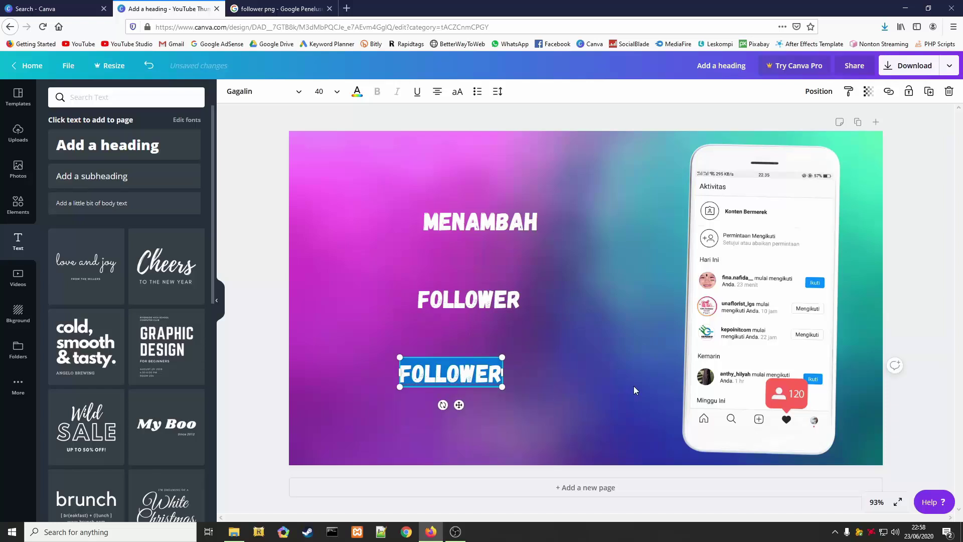
{"action": "type", "text": "INSTAGRAM"}
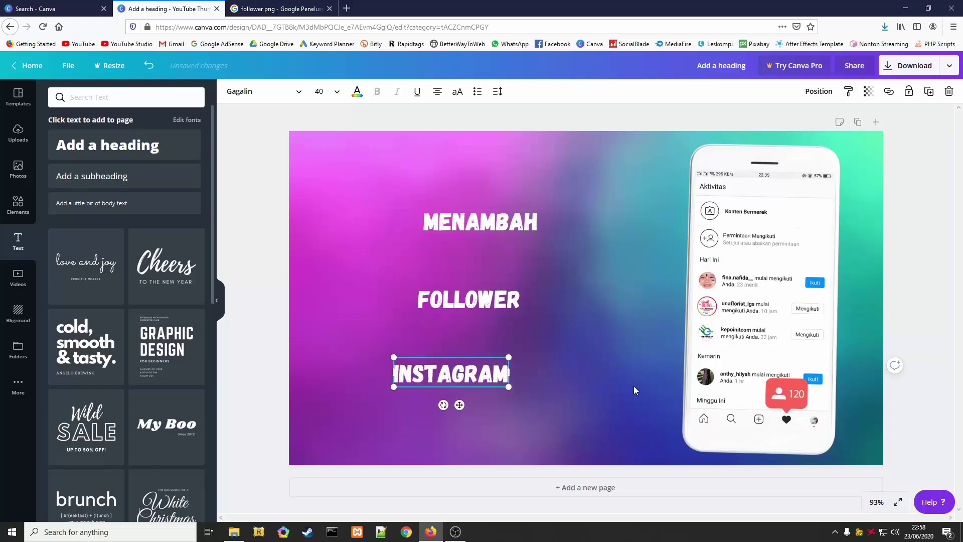
{"action": "left_click", "coordinate": [633, 390]}
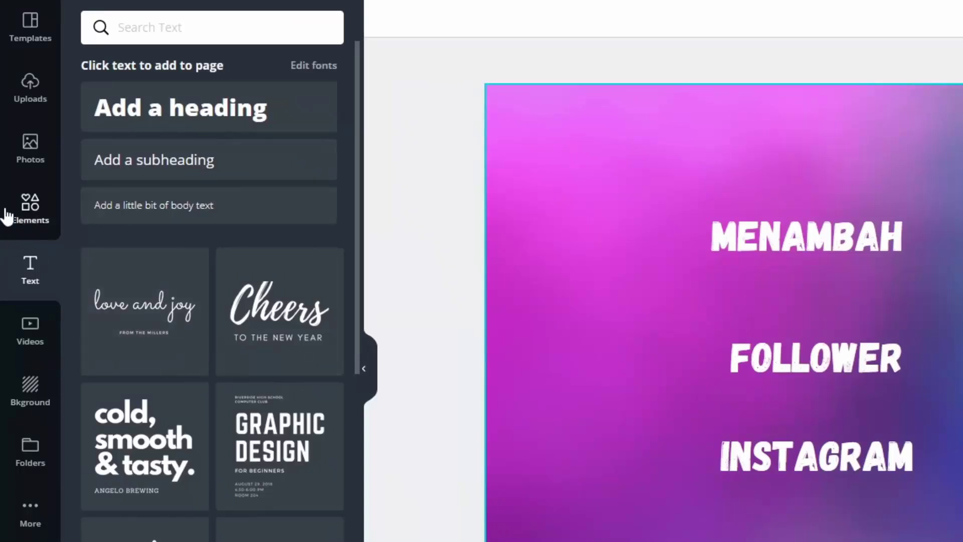
Step: Insert the bordered square shape near the page's left edge and move the three headings together toward the phone
{"action": "left_click", "coordinate": [29, 221]}
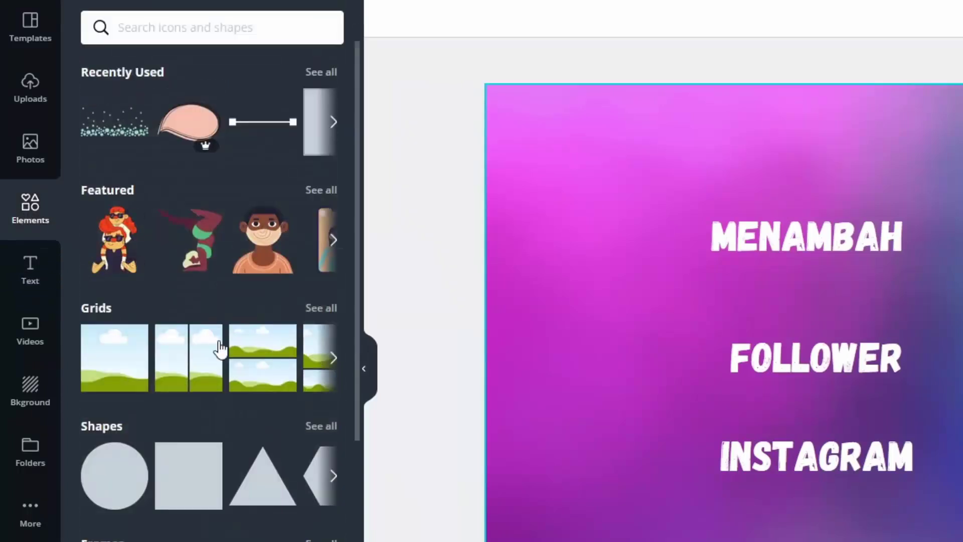
{"action": "scroll", "coordinate": [221, 348], "scroll_direction": "down", "scroll_amount": 2}
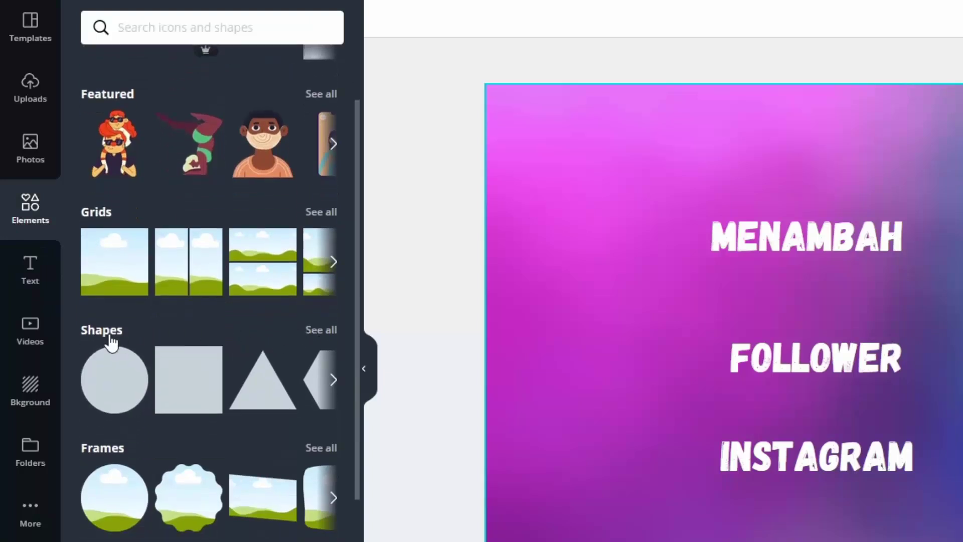
{"action": "left_click", "coordinate": [321, 334]}
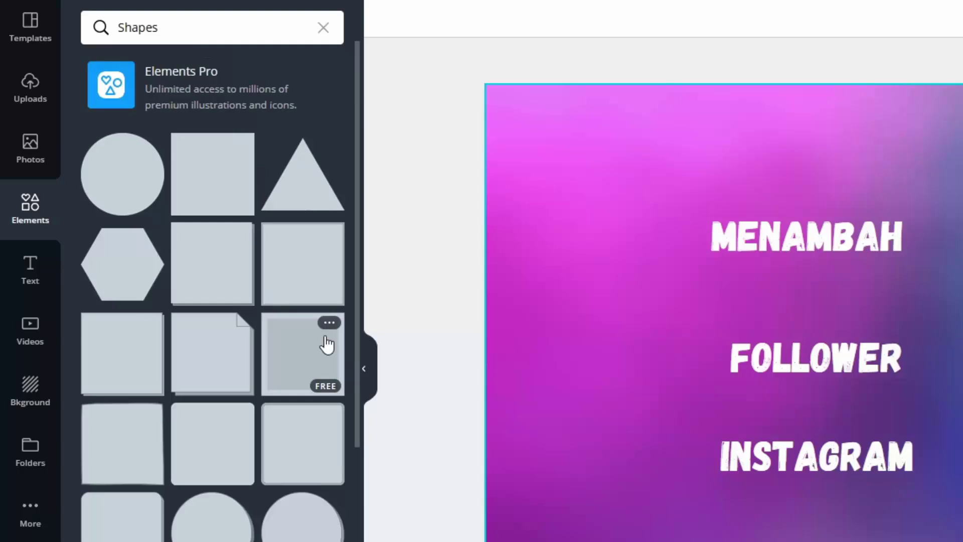
{"action": "scroll", "coordinate": [209, 527], "scroll_direction": "down", "scroll_amount": 8}
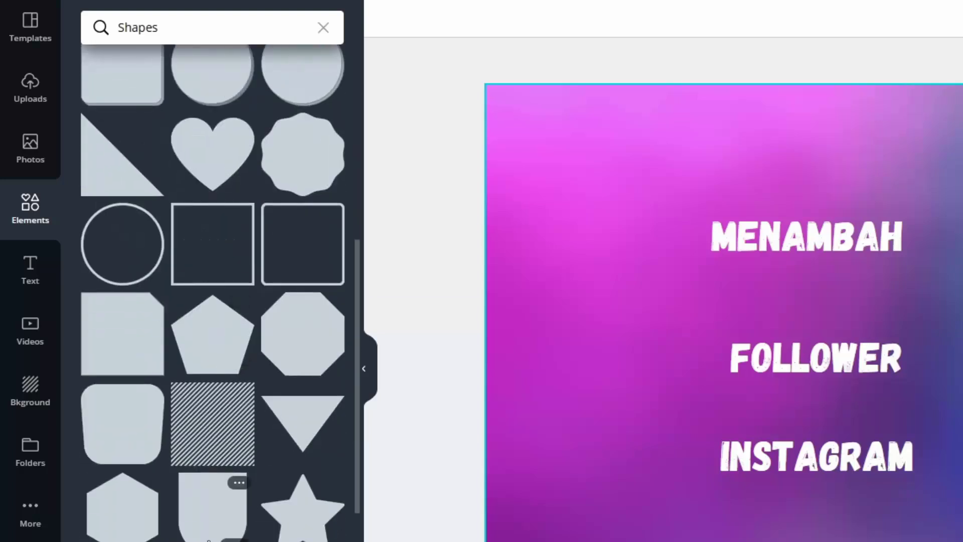
{"action": "scroll", "coordinate": [179, 522], "scroll_direction": "up", "scroll_amount": 10}
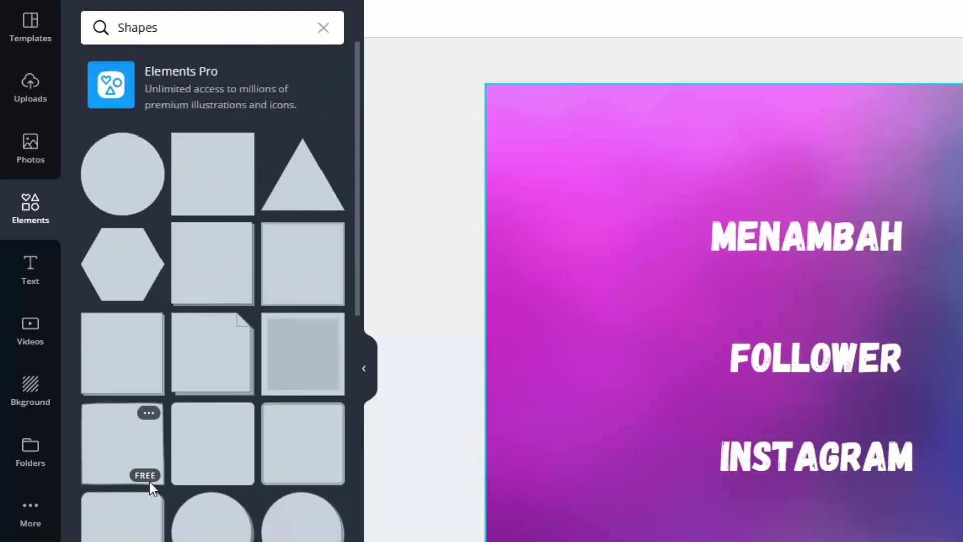
{"action": "left_click", "coordinate": [283, 264]}
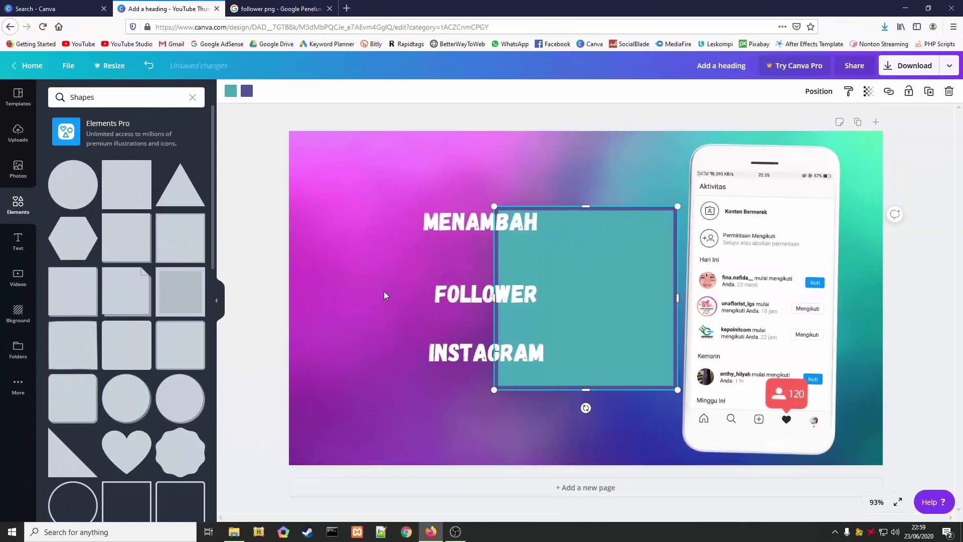
{"action": "left_click", "coordinate": [847, 228]}
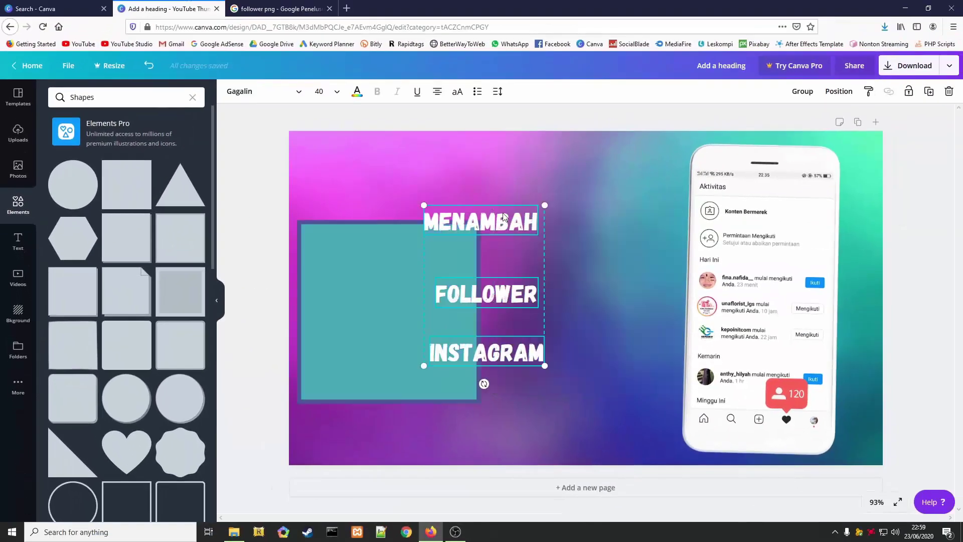
{"action": "left_click_drag", "start_coordinate": [503, 216], "coordinate": [610, 191]}
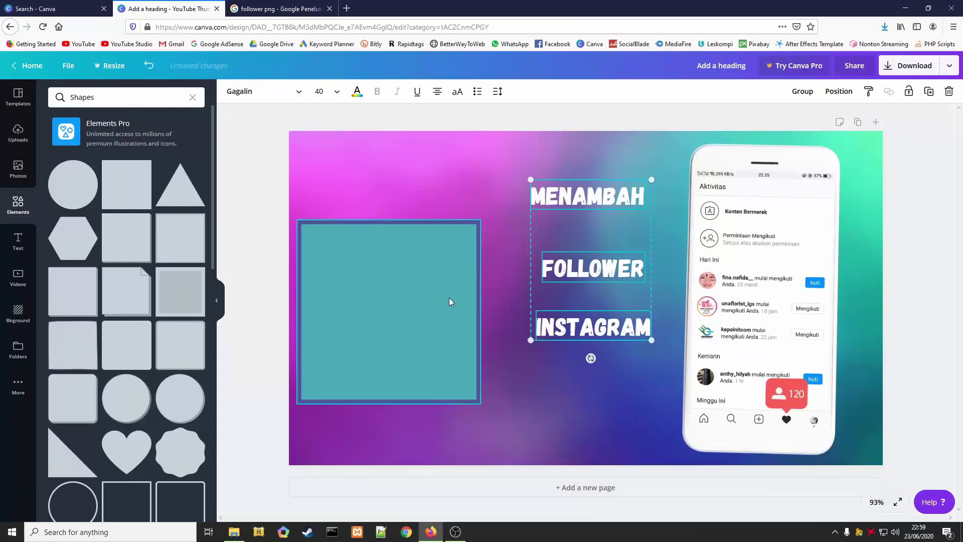
Step: Flatten the bordered square into a wide rectangle and position it beside the "FOLLOWER" heading
{"action": "left_click", "coordinate": [419, 307]}
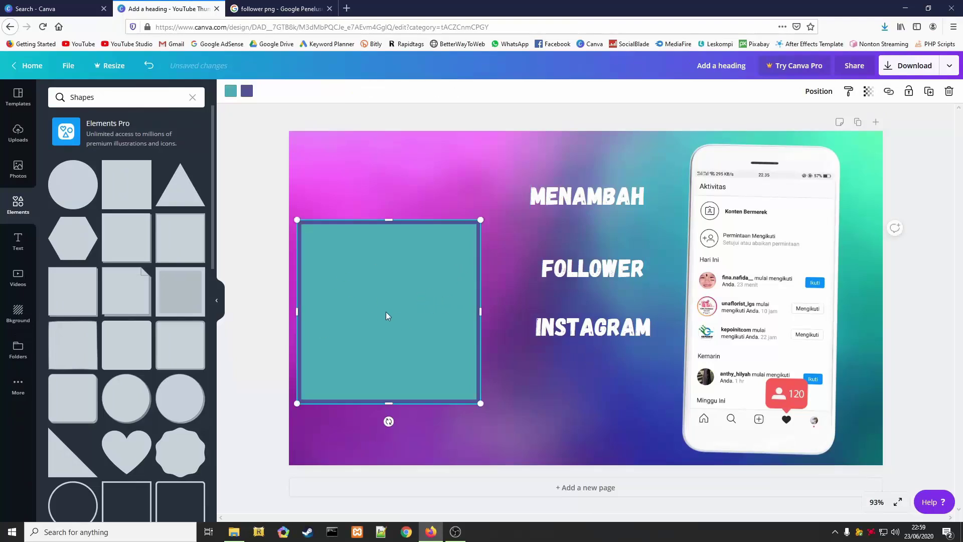
{"action": "left_click_drag", "start_coordinate": [386, 314], "coordinate": [411, 273]}
{"action": "left_click_drag", "start_coordinate": [412, 372], "coordinate": [414, 249]}
{"action": "left_click_drag", "start_coordinate": [411, 235], "coordinate": [385, 284]}
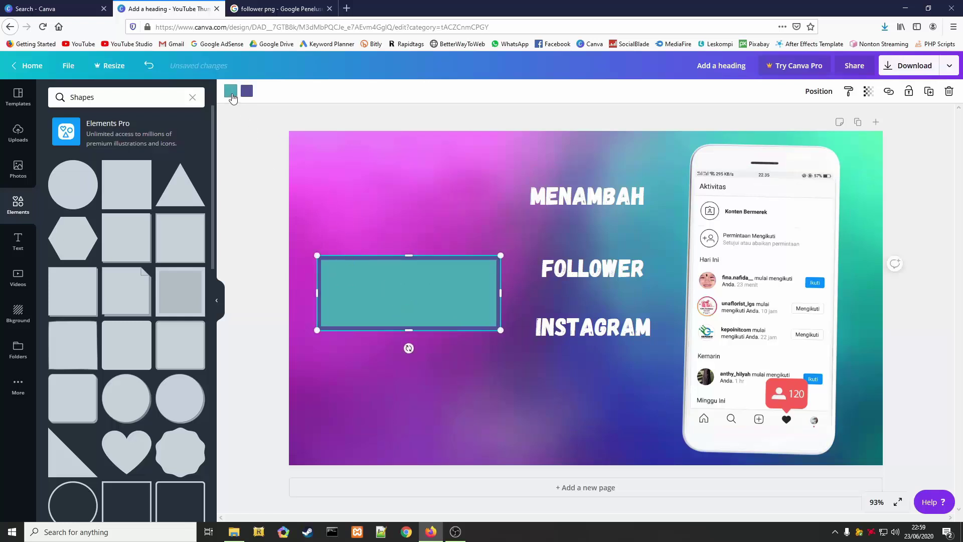
Step: Fill the rectangle with black and make its border white
{"action": "left_click", "coordinate": [230, 94]}
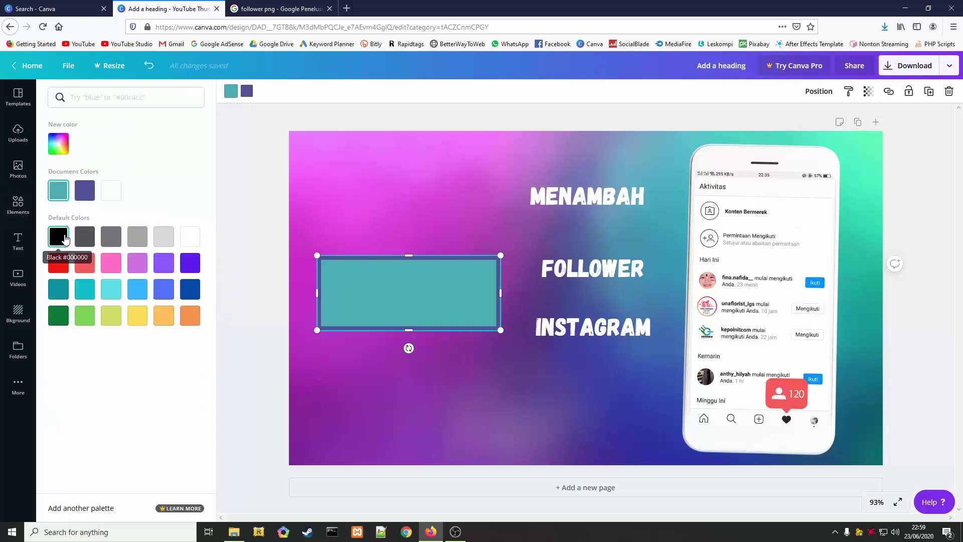
{"action": "left_click", "coordinate": [66, 237]}
{"action": "left_click", "coordinate": [352, 382]}
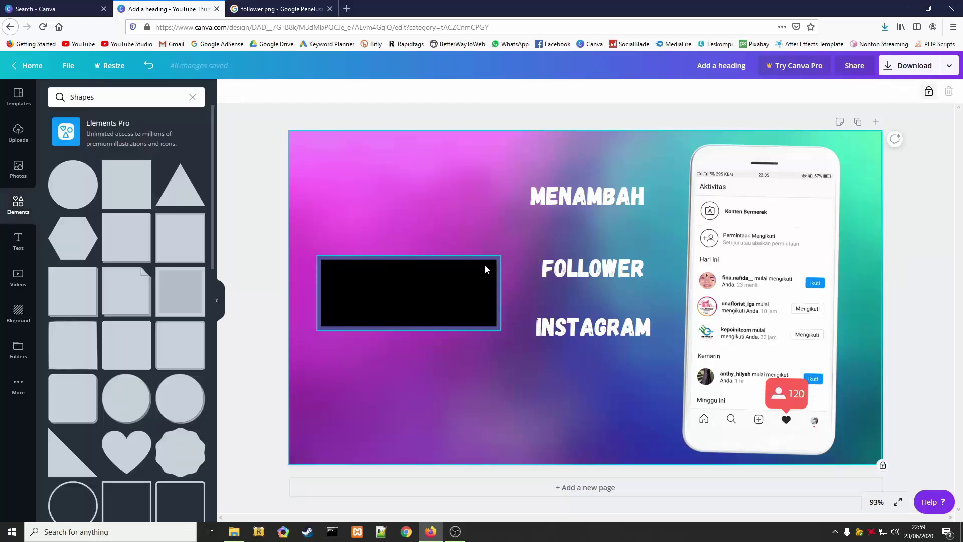
{"action": "left_click", "coordinate": [468, 258]}
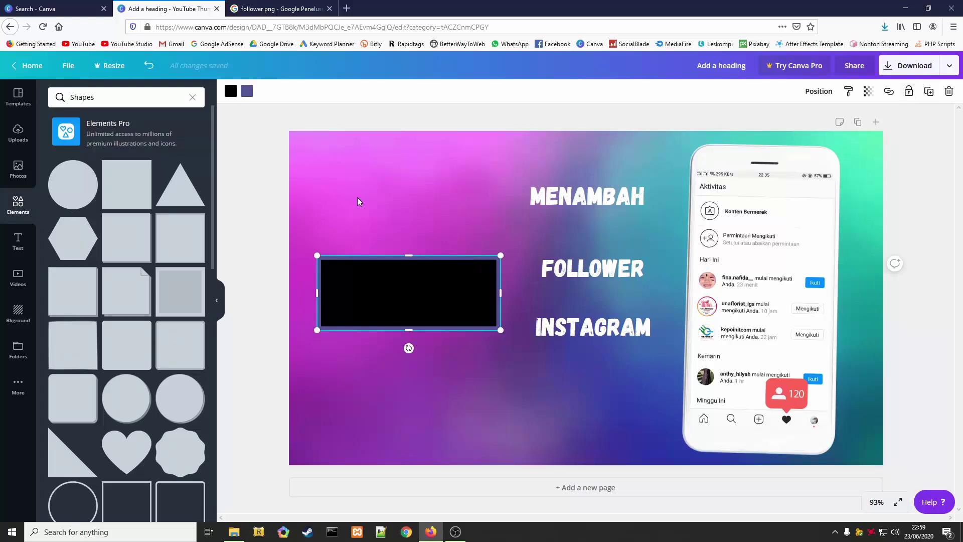
{"action": "left_click", "coordinate": [246, 91]}
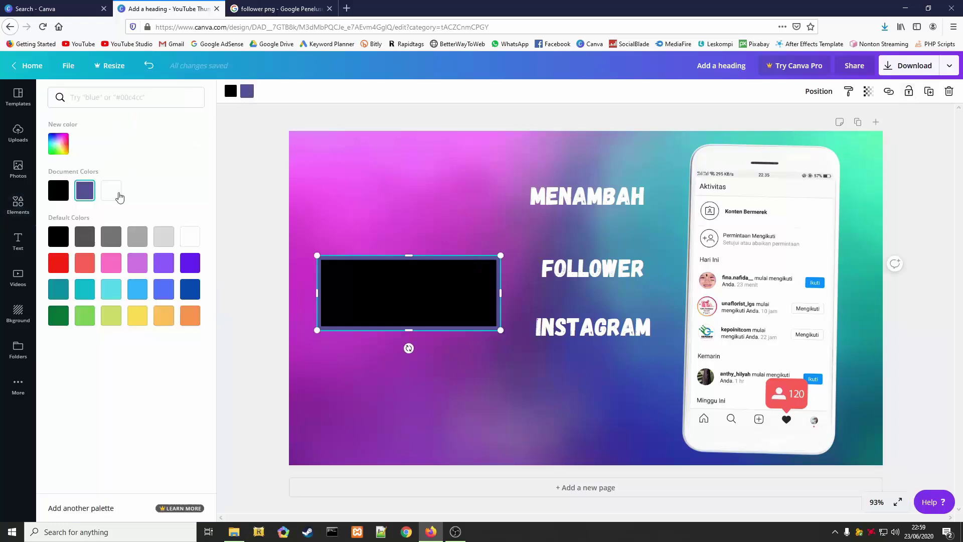
{"action": "left_click", "coordinate": [117, 195]}
{"action": "left_click", "coordinate": [359, 387]}
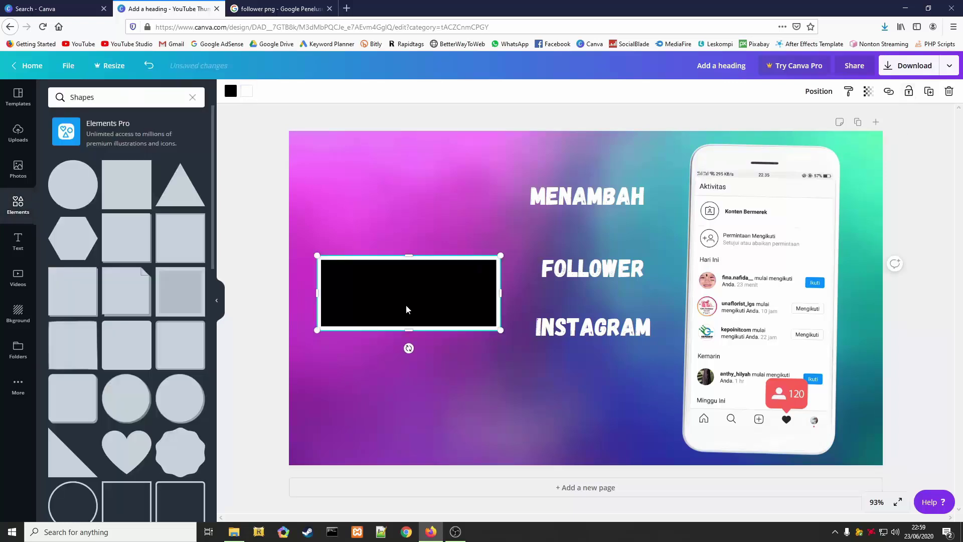
Step: Shrink the black rectangle, stretch it into a long banner and move it up near the "MENAMBAH" heading
{"action": "left_click_drag", "start_coordinate": [405, 305], "coordinate": [413, 271]}
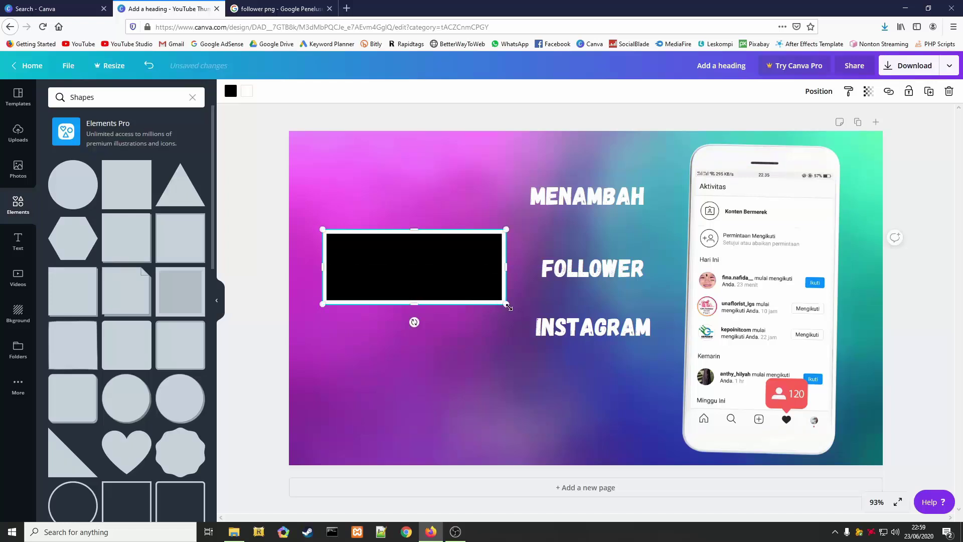
{"action": "left_click_drag", "start_coordinate": [508, 306], "coordinate": [431, 275]}
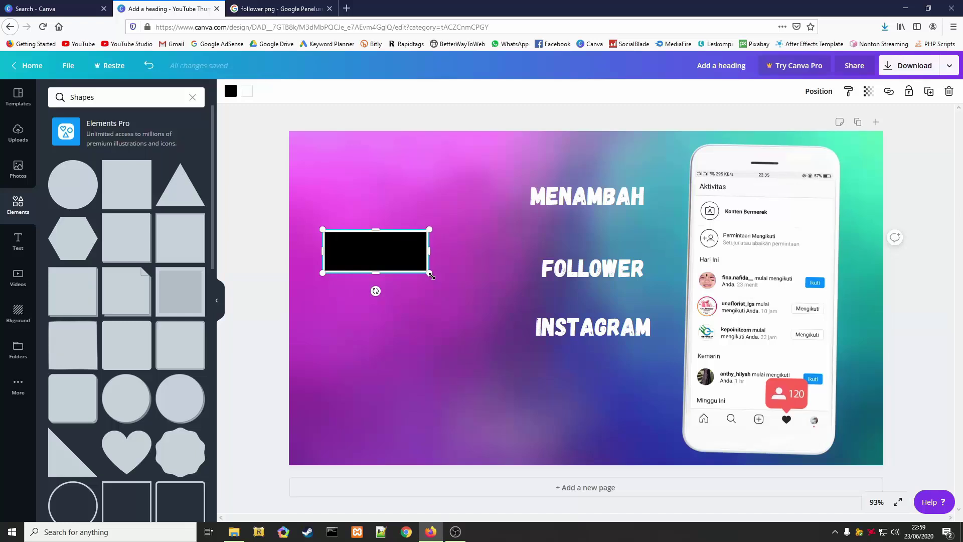
{"action": "left_click_drag", "start_coordinate": [426, 255], "coordinate": [549, 255]}
{"action": "left_click_drag", "start_coordinate": [445, 233], "coordinate": [445, 206]}
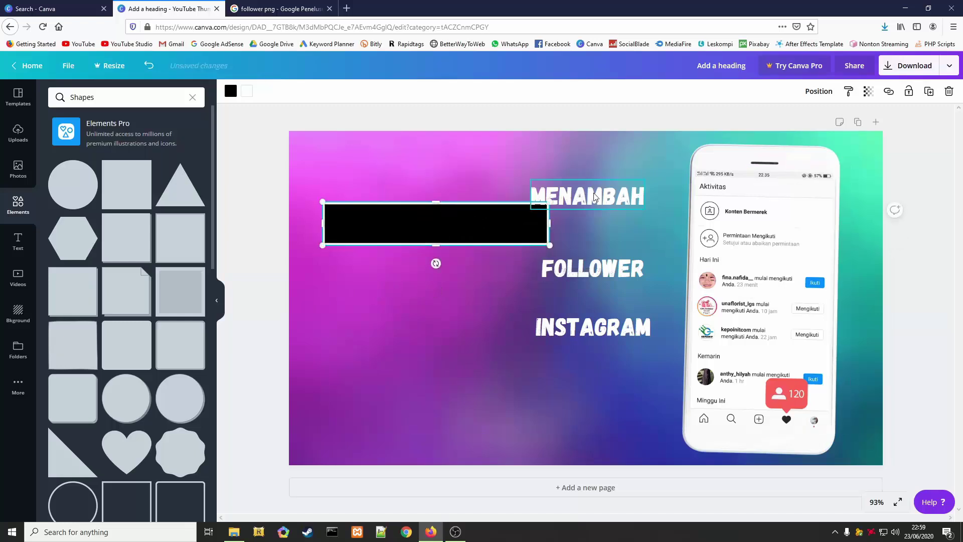
Step: Place the "MENAMBAH" heading on the black banner, trim the banner to fit around the text and centre the heading inside
{"action": "left_click_drag", "start_coordinate": [590, 194], "coordinate": [438, 211]}
{"action": "left_click", "coordinate": [480, 211]}
{"action": "left_click_drag", "start_coordinate": [549, 227], "coordinate": [479, 228]}
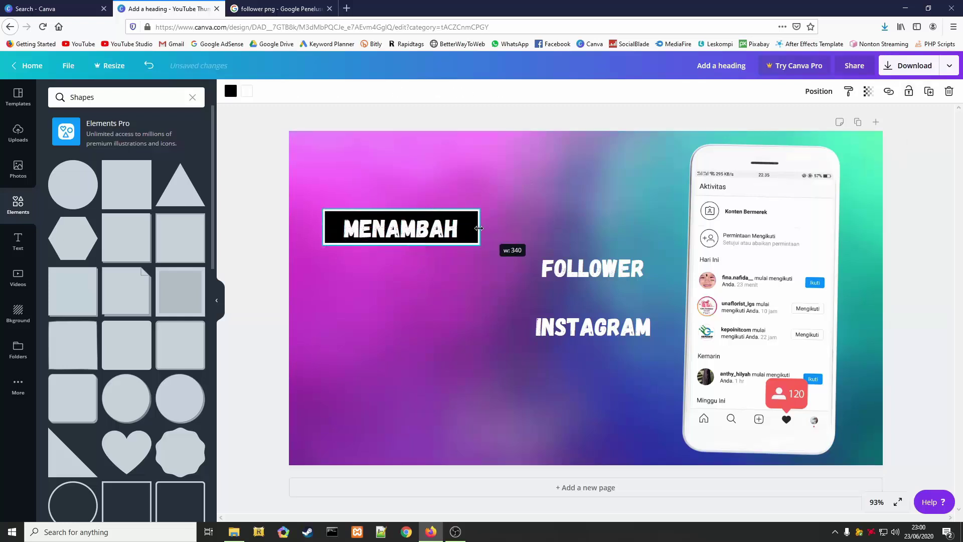
{"action": "left_click", "coordinate": [404, 233]}
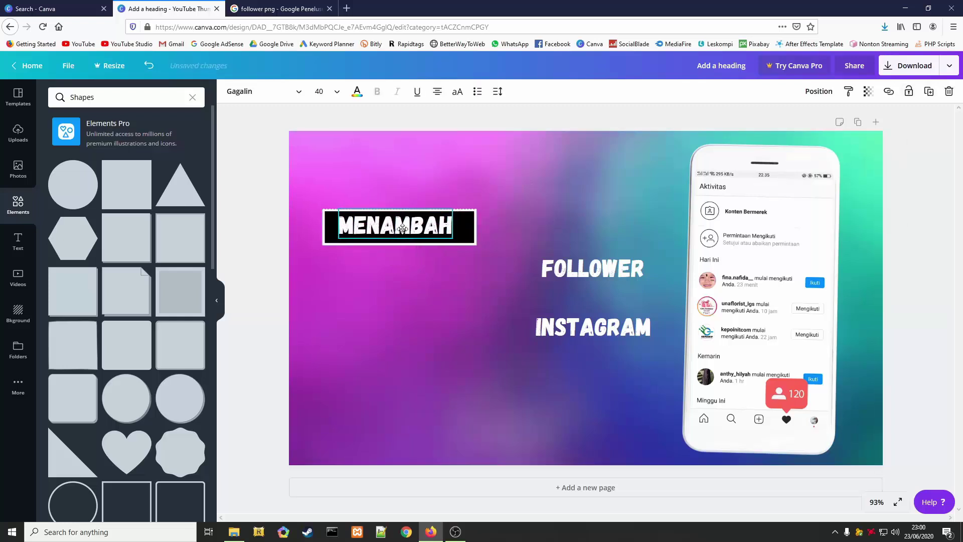
{"action": "left_click", "coordinate": [403, 357]}
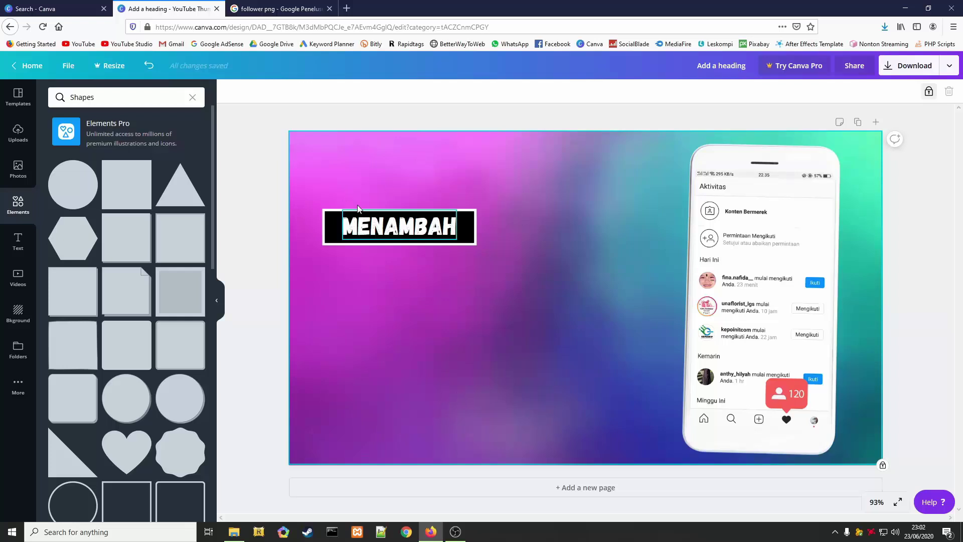
Step: Duplicate the "MENAMBAH" heading with its black banner, place the copy below the original and change its text to "FOLLOWER"
{"action": "left_click_drag", "start_coordinate": [498, 260], "coordinate": [326, 207]}
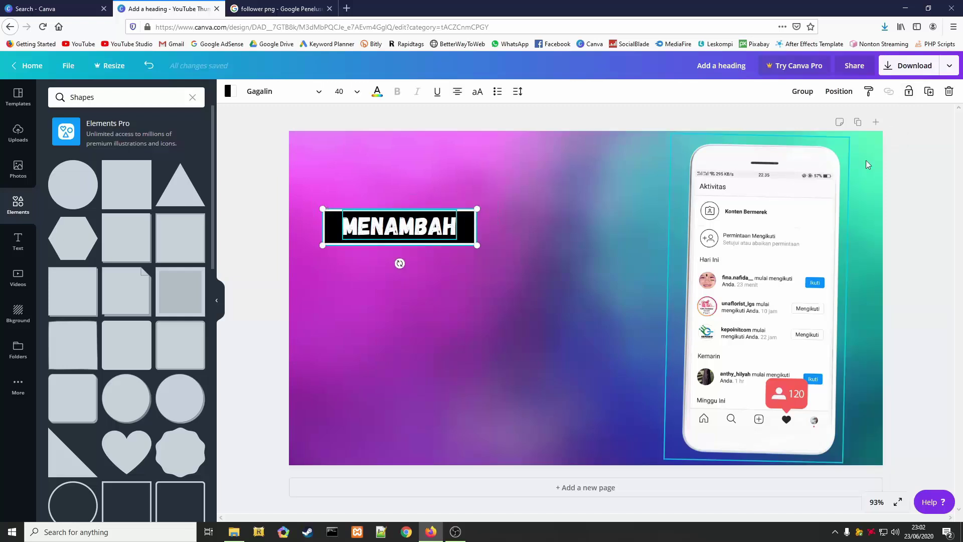
{"action": "left_click", "coordinate": [929, 92]}
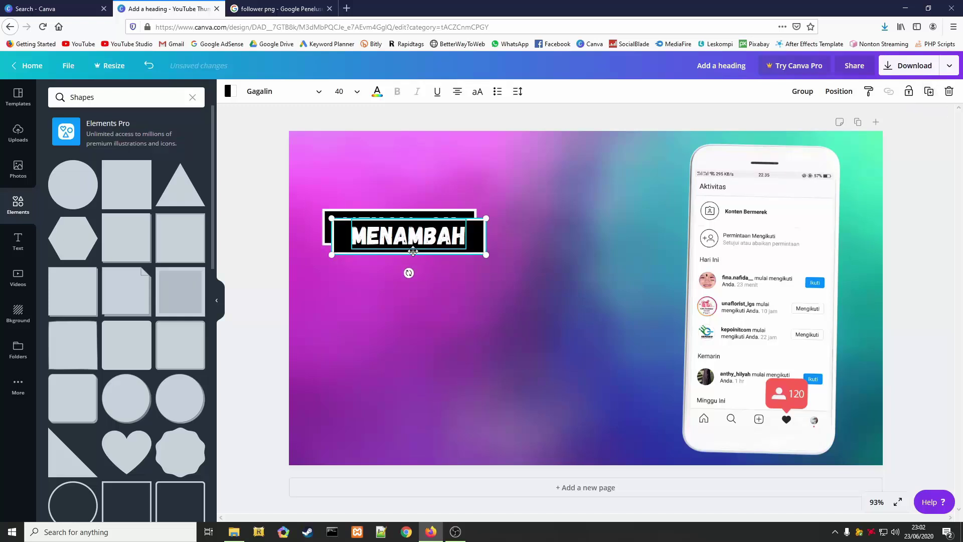
{"action": "left_click_drag", "start_coordinate": [421, 234], "coordinate": [412, 315]}
{"action": "left_click", "coordinate": [577, 305]}
{"action": "double_click", "coordinate": [394, 320]}
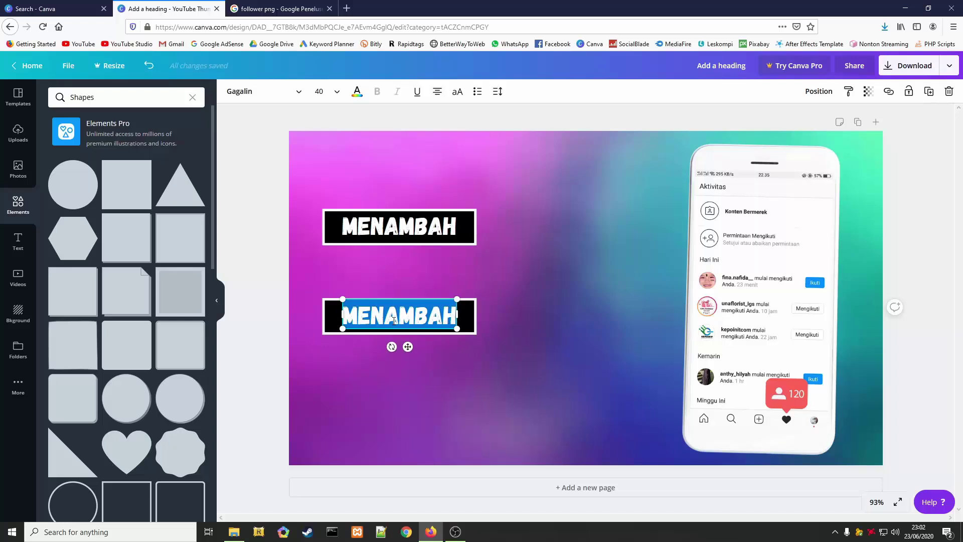
{"action": "type", "text": "FOLLOWE"}
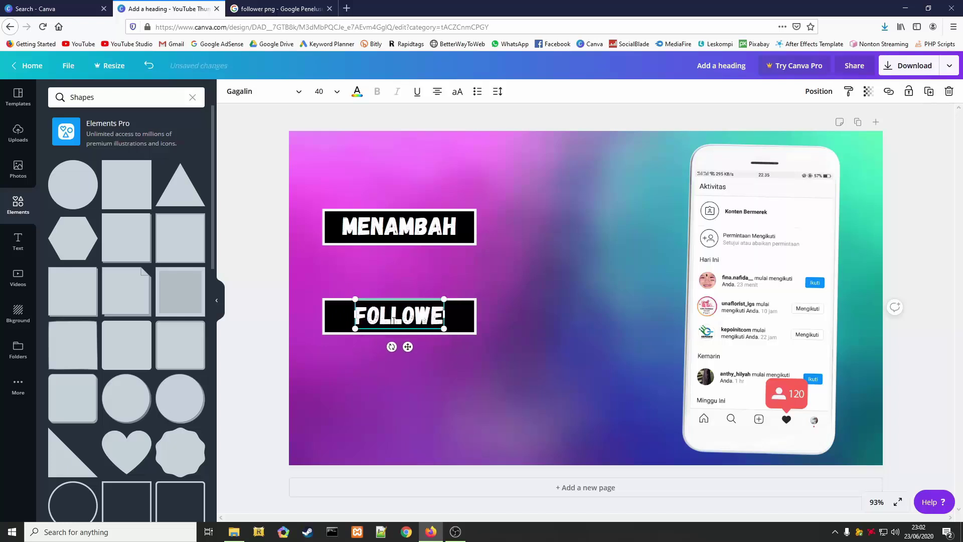
{"action": "type", "text": "R"}
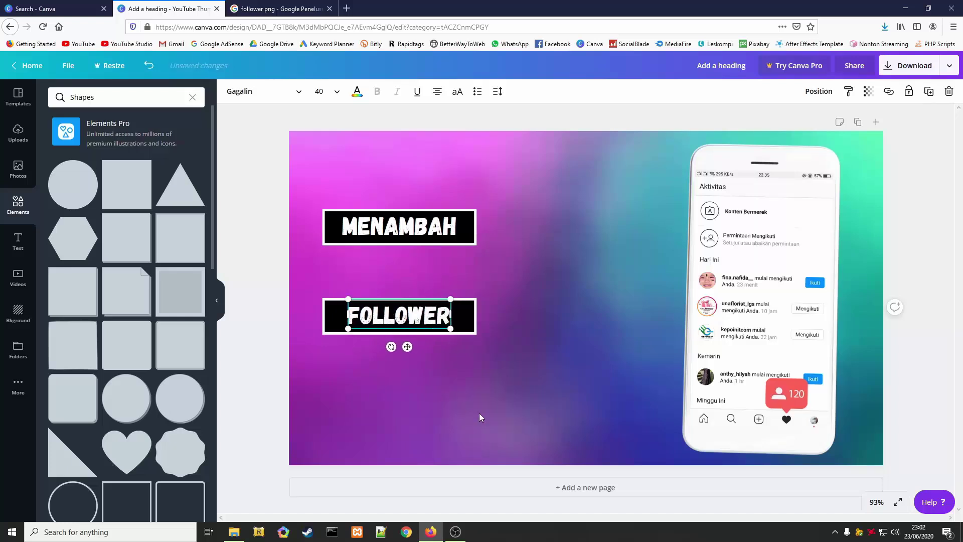
{"action": "left_click", "coordinate": [479, 414]}
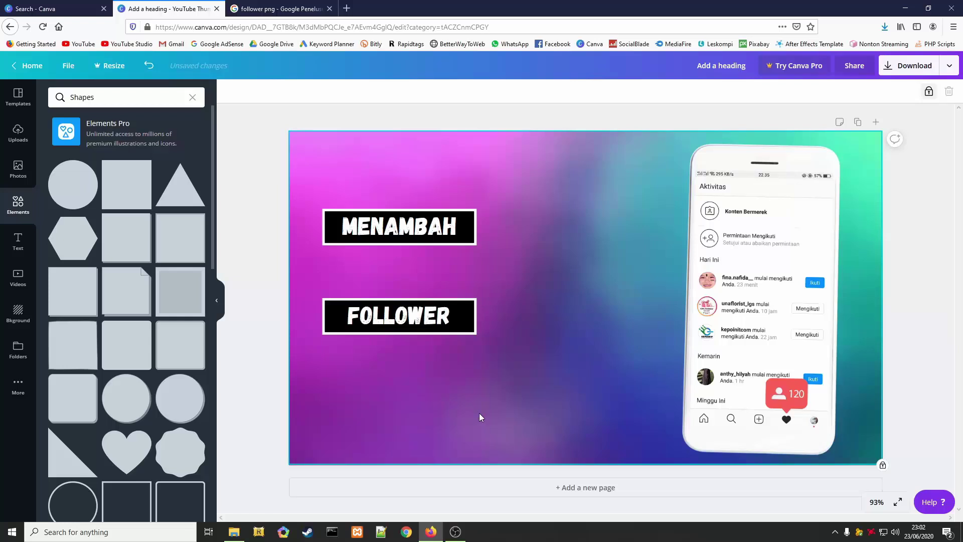
Step: Trim the width of the "FOLLOWER" banner to fit its text and centre the heading inside it
{"action": "left_click", "coordinate": [468, 320]}
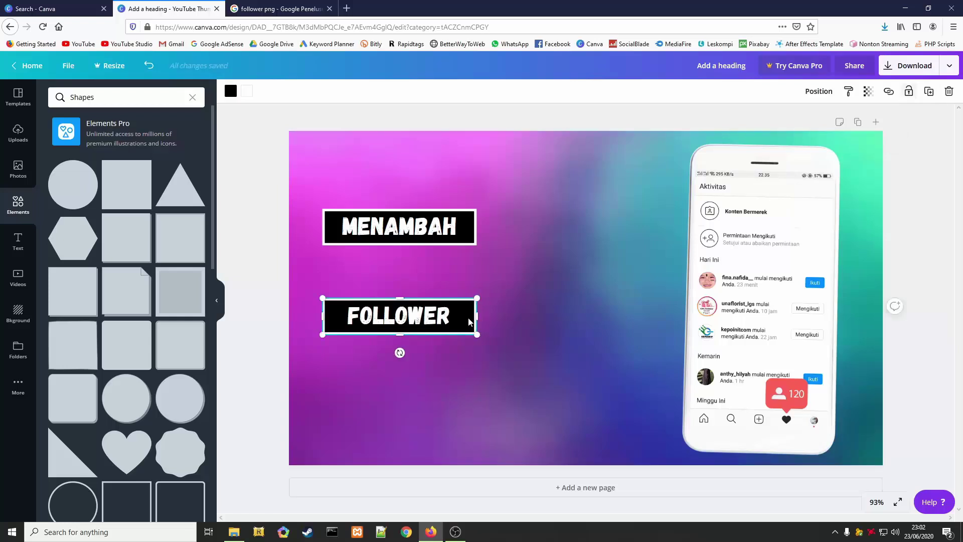
{"action": "mouse_move", "coordinate": [479, 317]}
{"action": "left_mouse_down"}
{"action": "mouse_move", "coordinate": [587, 318]}
{"action": "mouse_move", "coordinate": [467, 320]}
{"action": "left_mouse_up"}
{"action": "left_click", "coordinate": [421, 324]}
{"action": "left_click", "coordinate": [425, 326]}
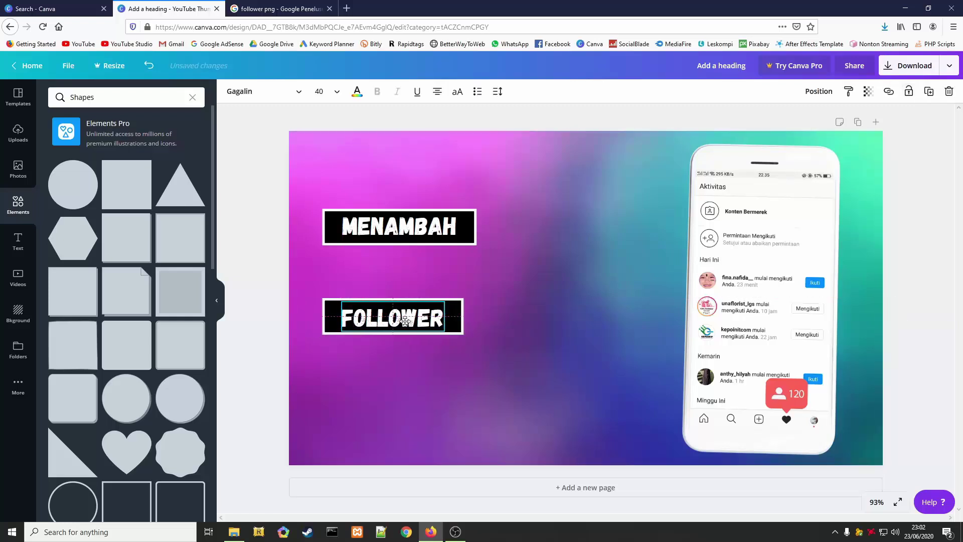
{"action": "left_click", "coordinate": [424, 324]}
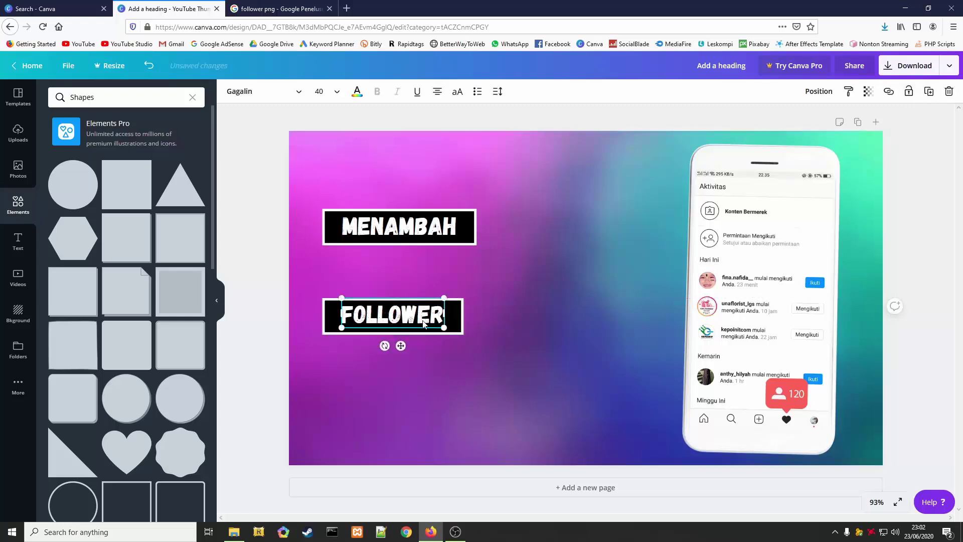
{"action": "left_click", "coordinate": [505, 321]}
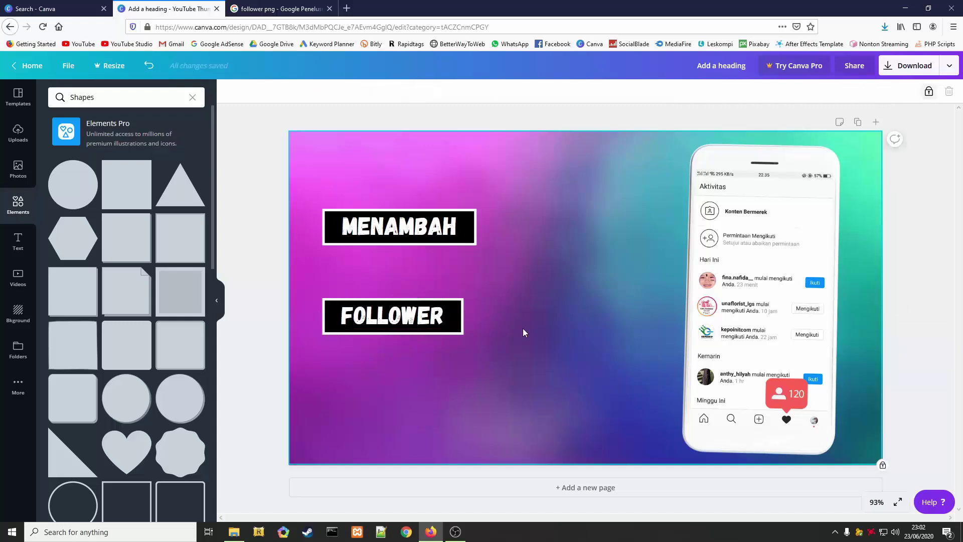
Step: Duplicate the "FOLLOWER" heading with its banner, place the copy lower and further right, and change its text to "INSTAGRAM"
{"action": "left_click_drag", "start_coordinate": [503, 357], "coordinate": [309, 287]}
{"action": "left_click", "coordinate": [310, 287]}
{"action": "left_click_drag", "start_coordinate": [494, 357], "coordinate": [321, 294]}
{"action": "left_click", "coordinate": [929, 92]}
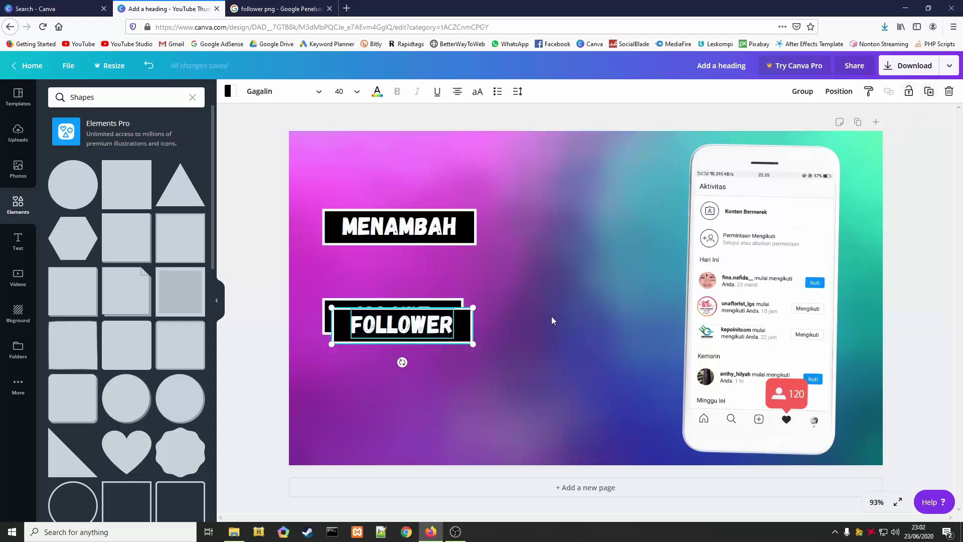
{"action": "left_click_drag", "start_coordinate": [459, 331], "coordinate": [554, 400]}
{"action": "left_click", "coordinate": [572, 316]}
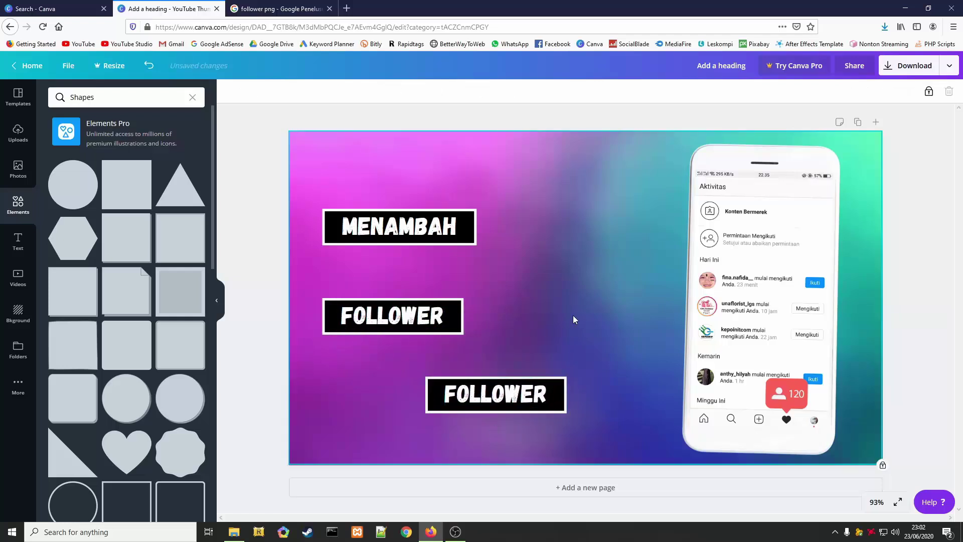
{"action": "left_click", "coordinate": [491, 400]}
{"action": "double_click", "coordinate": [491, 398]}
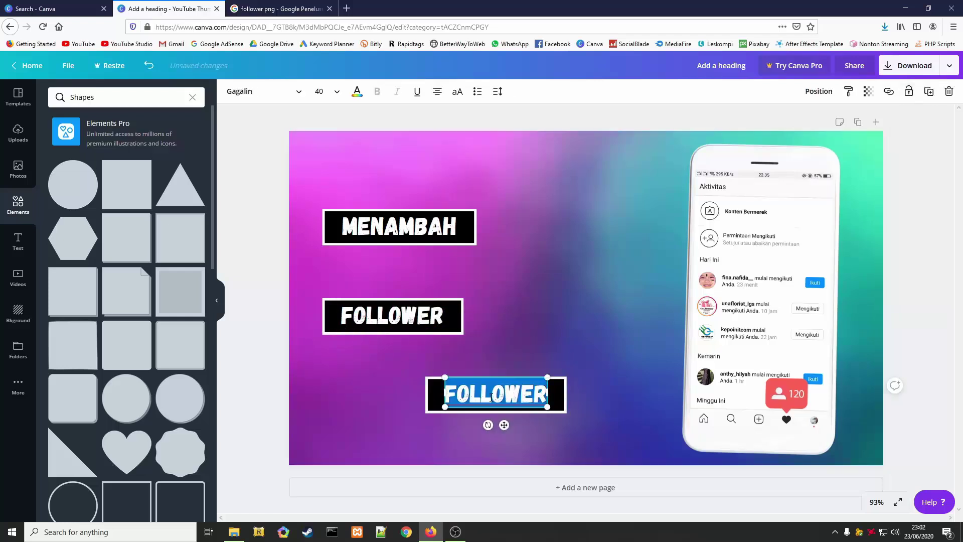
{"action": "type", "text": "INSTAGRAM"}
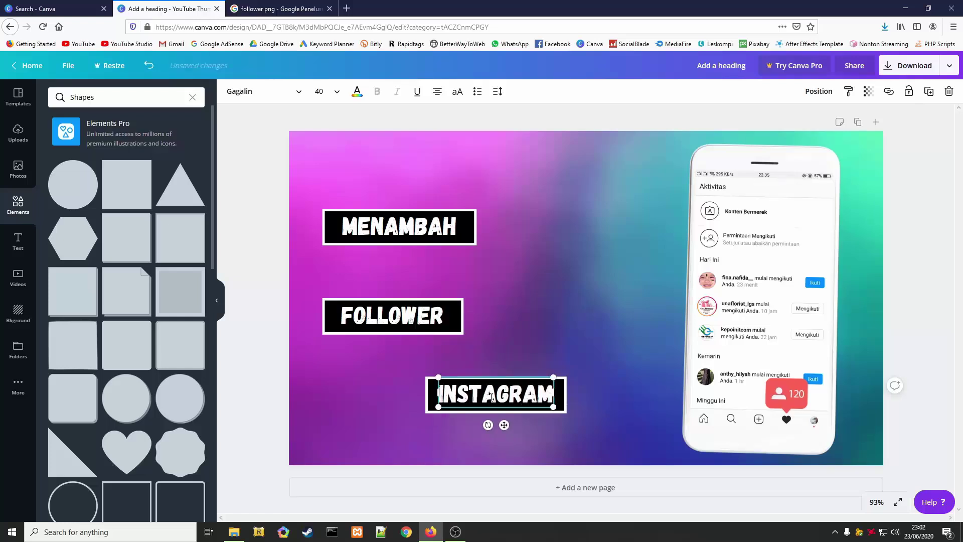
{"action": "left_click", "coordinate": [583, 354]}
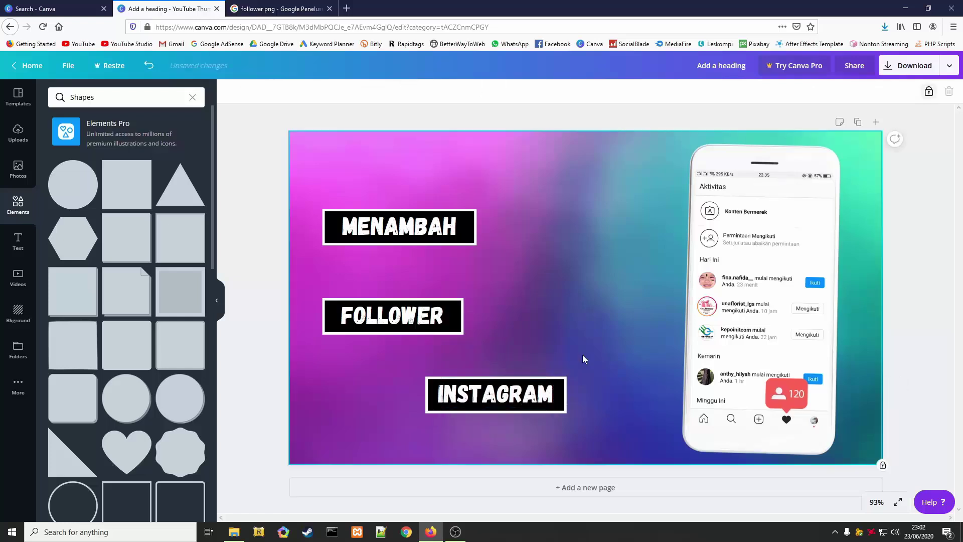
Step: Widen the "INSTAGRAM" banner to about 315 and centre the heading inside it
{"action": "left_click", "coordinate": [563, 396]}
{"action": "left_click_drag", "start_coordinate": [568, 396], "coordinate": [572, 396]}
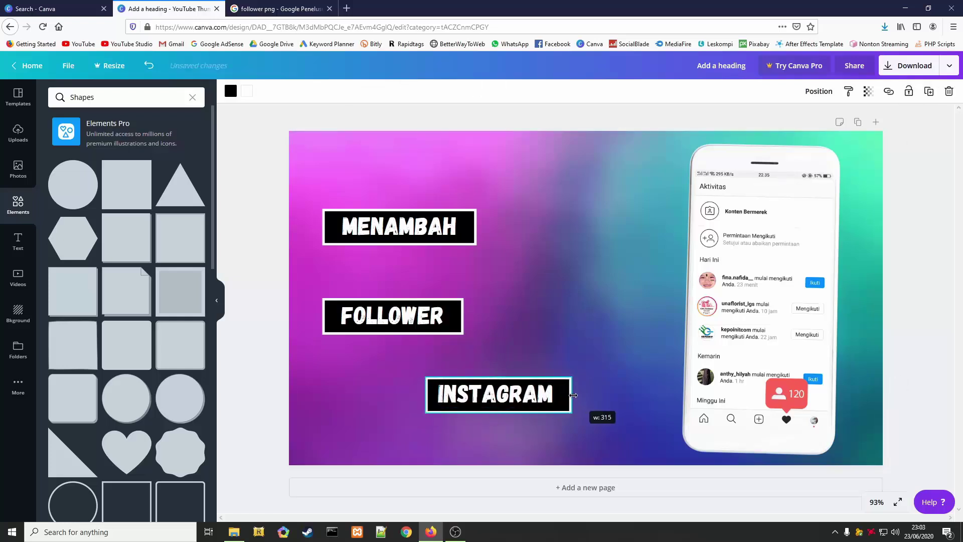
{"action": "left_click", "coordinate": [508, 396]}
{"action": "left_click", "coordinate": [570, 348]}
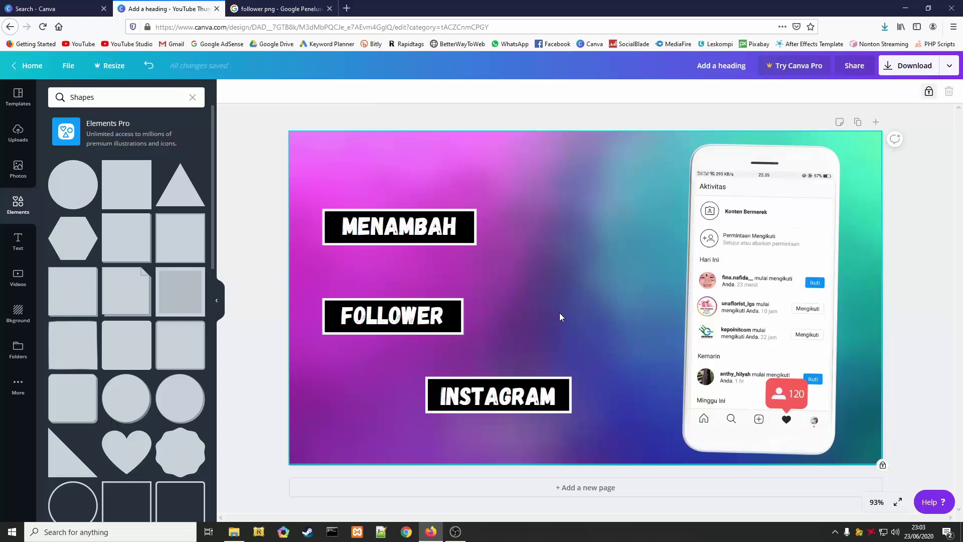
Step: Group the "MENAMBAH" heading with its banner and move the group slightly up and right on the canvas
{"action": "left_click_drag", "start_coordinate": [527, 248], "coordinate": [308, 197]}
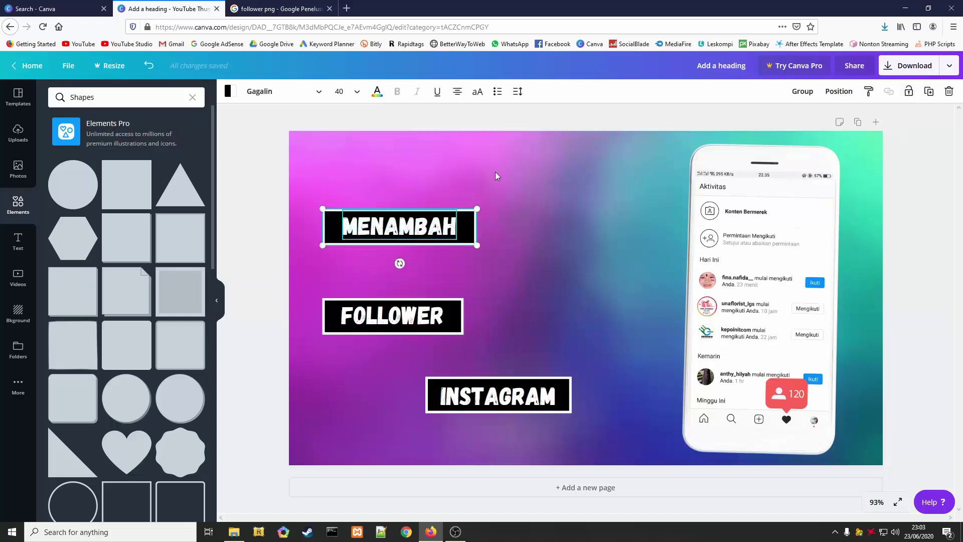
{"action": "left_click", "coordinate": [807, 95]}
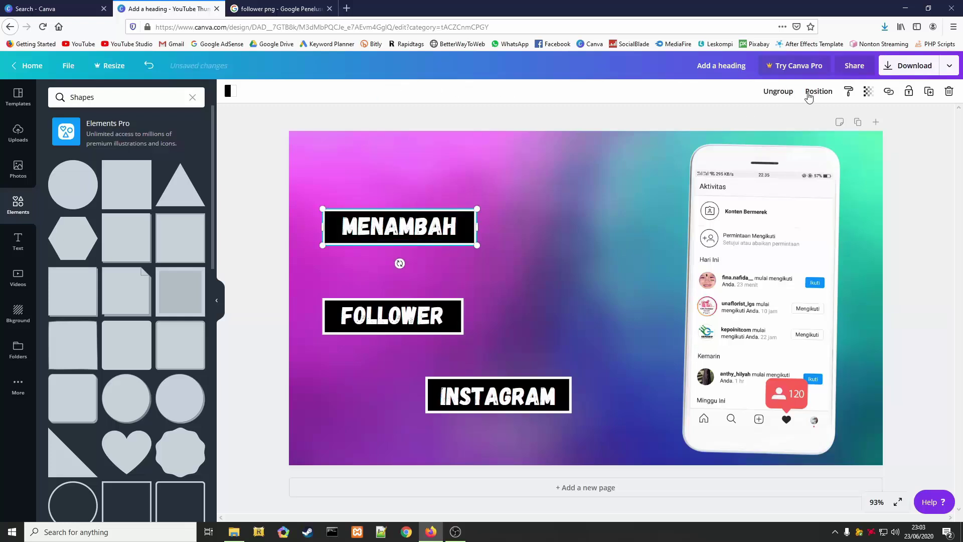
{"action": "left_click", "coordinate": [573, 252]}
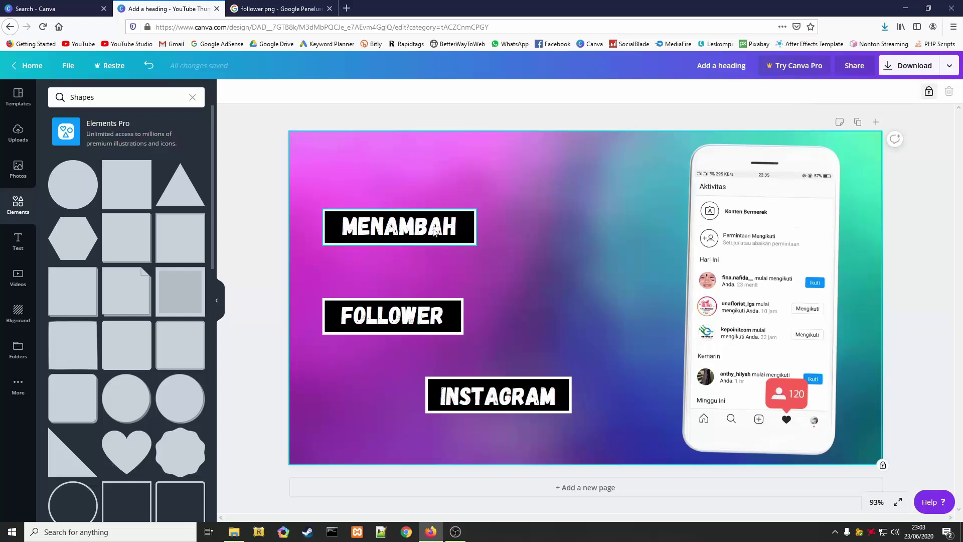
{"action": "left_click_drag", "start_coordinate": [434, 232], "coordinate": [499, 198]}
{"action": "left_click", "coordinate": [504, 326]}
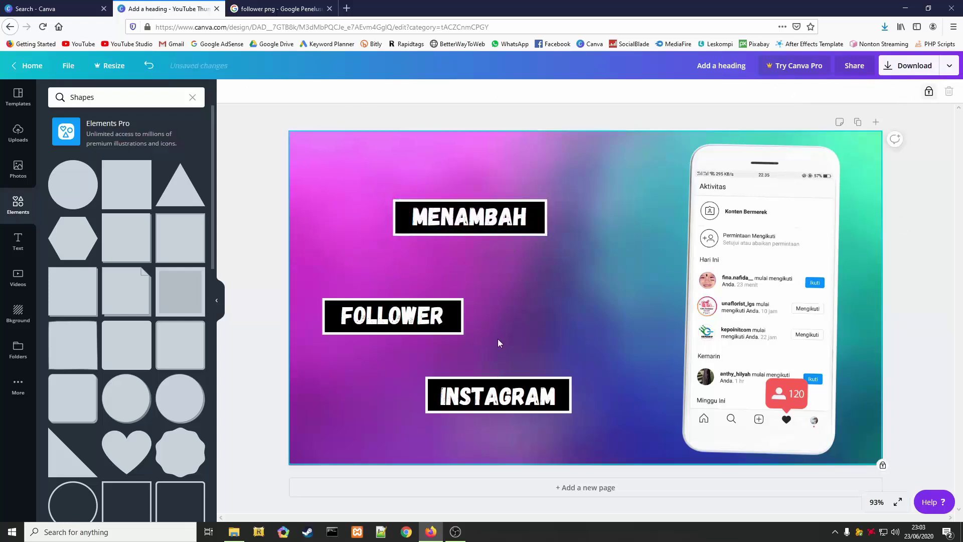
Step: Group the "FOLLOWER" heading with its banner and move it beneath the "MENAMBAH" banner with their left edges aligned
{"action": "left_click_drag", "start_coordinate": [494, 342], "coordinate": [305, 290]}
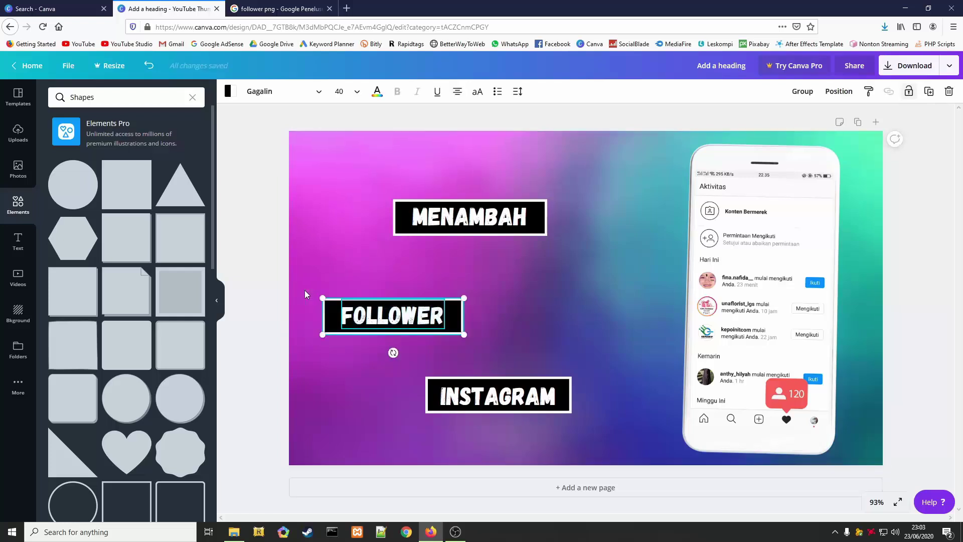
{"action": "left_click", "coordinate": [802, 92]}
{"action": "left_click_drag", "start_coordinate": [441, 317], "coordinate": [513, 277]}
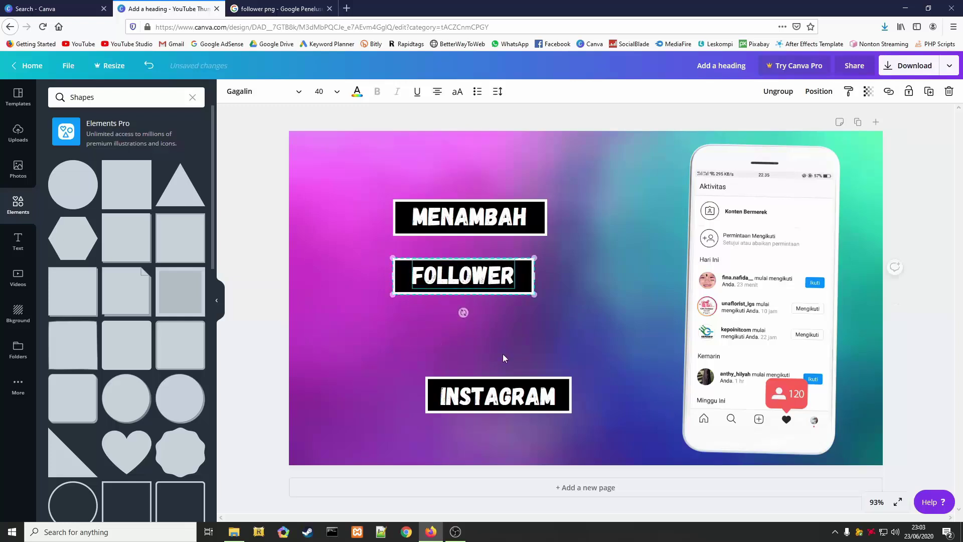
{"action": "left_click", "coordinate": [419, 375]}
Step: Group the "INSTAGRAM" heading with its banner
{"action": "left_click_drag", "start_coordinate": [374, 352], "coordinate": [586, 430]}
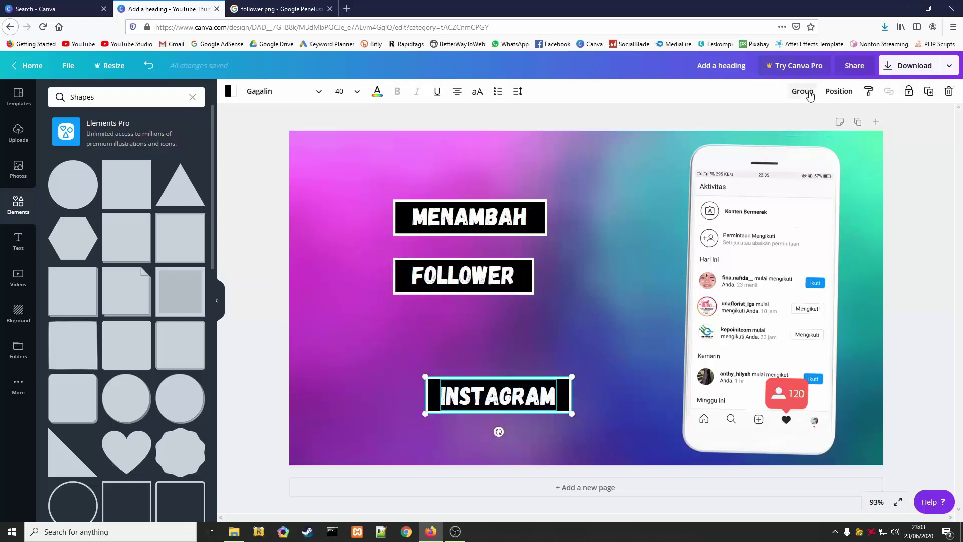
{"action": "left_click", "coordinate": [802, 91]}
{"action": "left_click", "coordinate": [495, 313]}
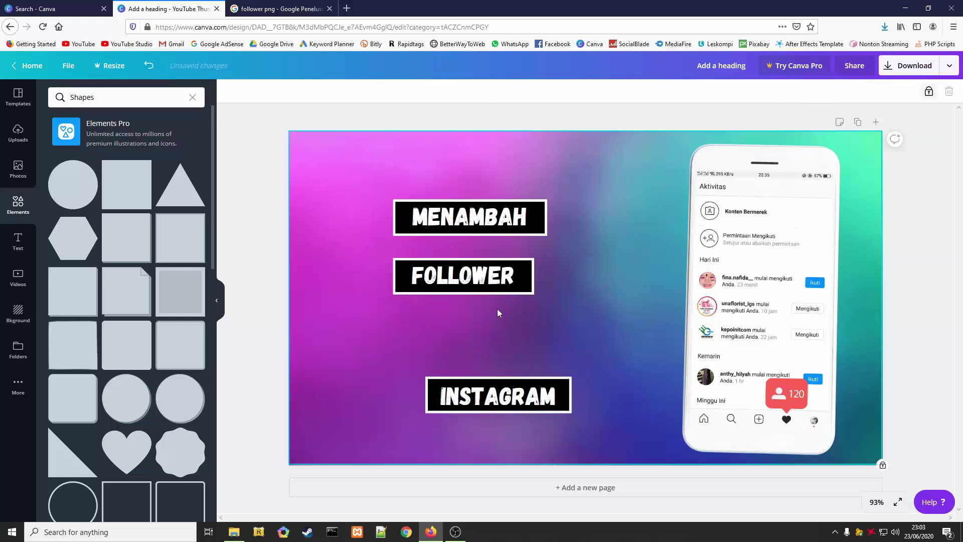
Step: Enlarge the "FOLLOWER" banner as the central line and set an enlarged "MENAMBAH" banner, tilted about -2°, directly above it
{"action": "left_click_drag", "start_coordinate": [432, 262], "coordinate": [418, 280]}
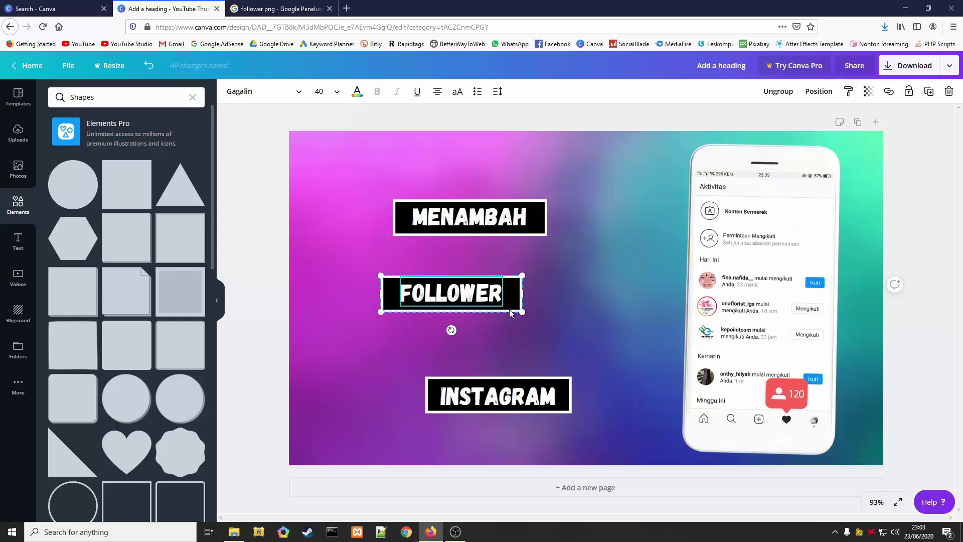
{"action": "left_click_drag", "start_coordinate": [520, 308], "coordinate": [622, 337]}
{"action": "left_click", "coordinate": [476, 225]}
{"action": "left_click_drag", "start_coordinate": [476, 226], "coordinate": [495, 268]}
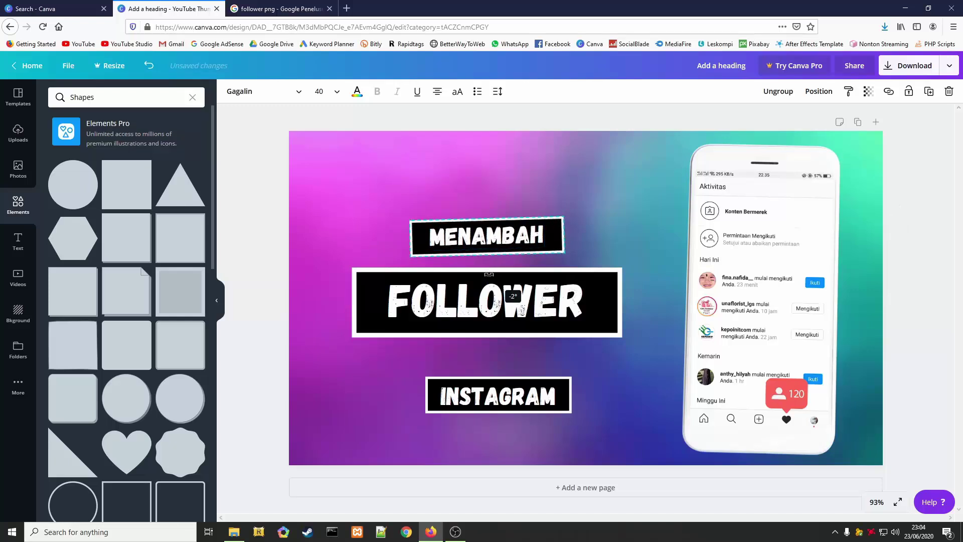
{"action": "left_click_drag", "start_coordinate": [564, 219], "coordinate": [593, 220]}
{"action": "left_click", "coordinate": [657, 207]}
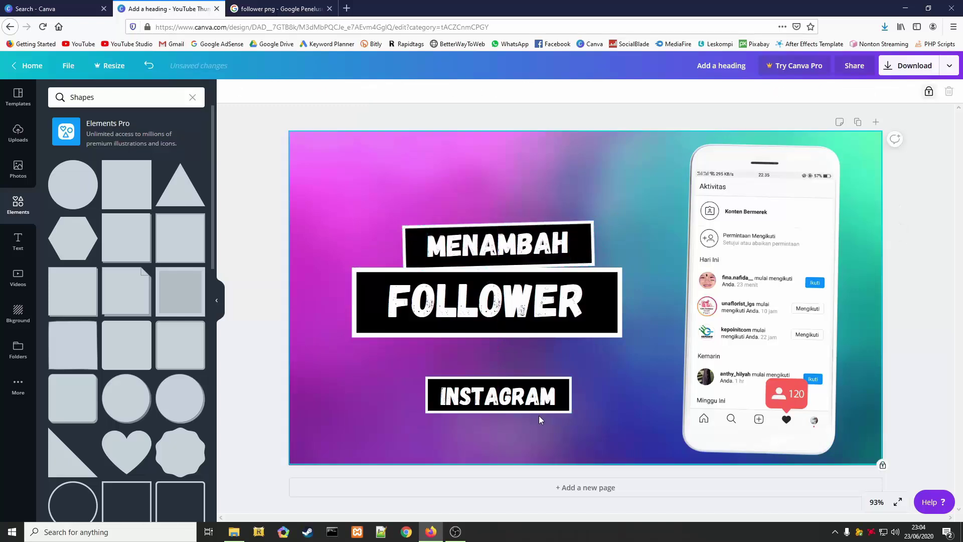
Step: Enlarge the "INSTAGRAM" banner, tilt it slightly clockwise and place it directly beneath the "FOLLOWER" banner
{"action": "left_click", "coordinate": [538, 411]}
{"action": "left_click_drag", "start_coordinate": [572, 415], "coordinate": [539, 388]}
{"action": "left_click_drag", "start_coordinate": [492, 427], "coordinate": [491, 429]}
{"action": "left_click_drag", "start_coordinate": [595, 414], "coordinate": [623, 422]}
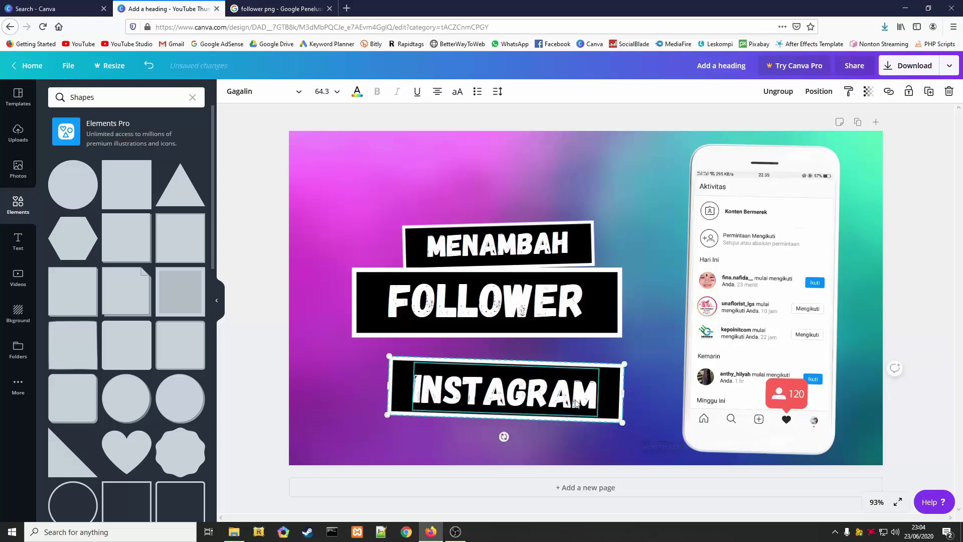
{"action": "left_click_drag", "start_coordinate": [577, 401], "coordinate": [565, 377]}
{"action": "left_click", "coordinate": [593, 432]}
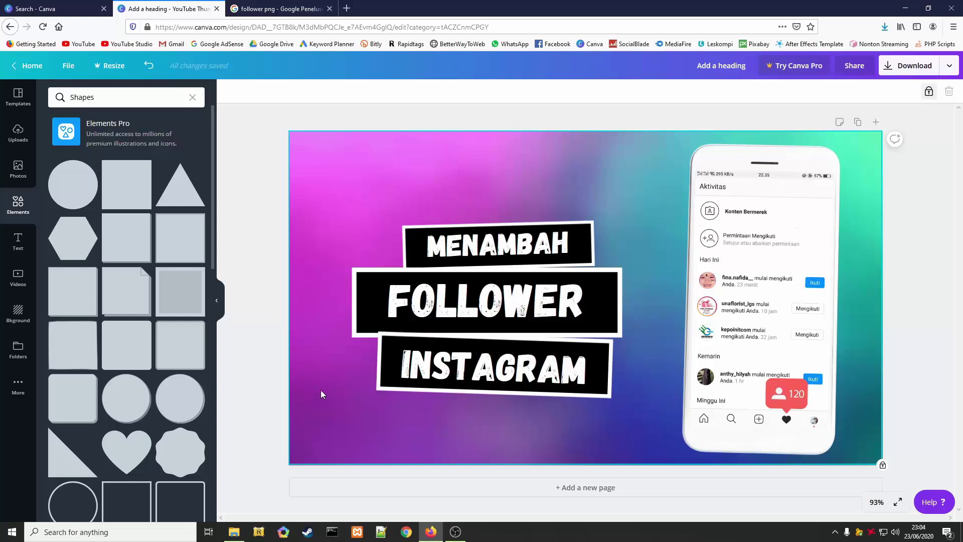
Step: Colour the "FOLLOWER" heading text light coral red from the default colours
{"action": "left_click", "coordinate": [492, 304]}
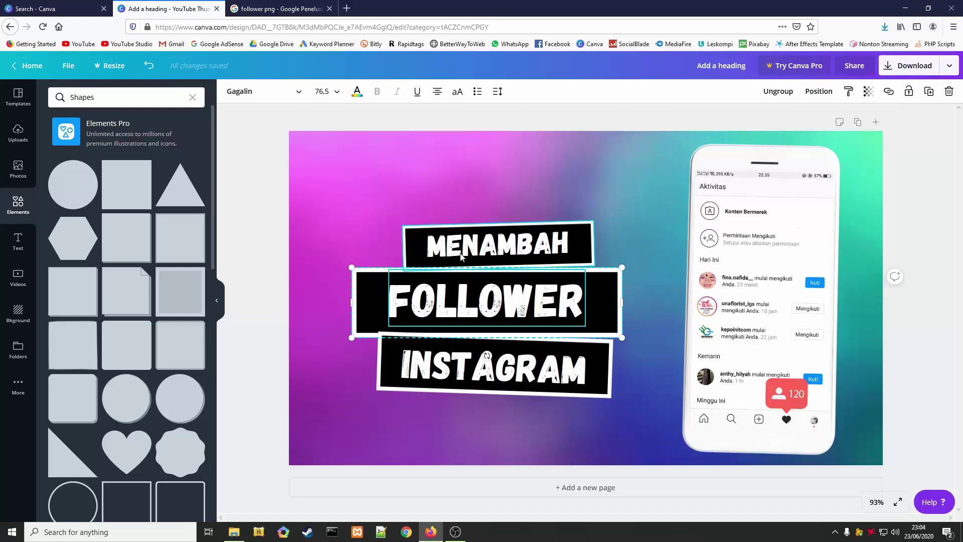
{"action": "left_click", "coordinate": [357, 93]}
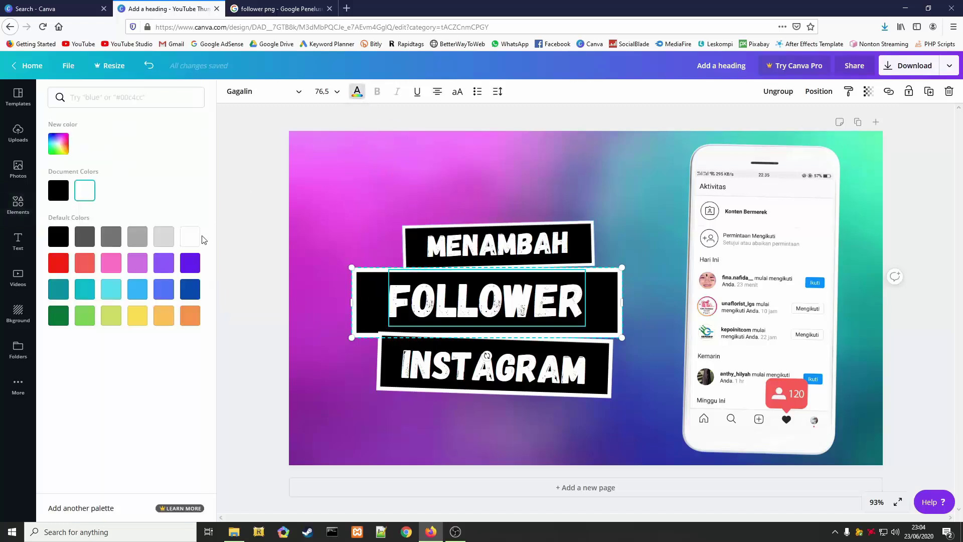
{"action": "left_click", "coordinate": [134, 270]}
{"action": "left_click", "coordinate": [110, 266]}
{"action": "left_click", "coordinate": [84, 271]}
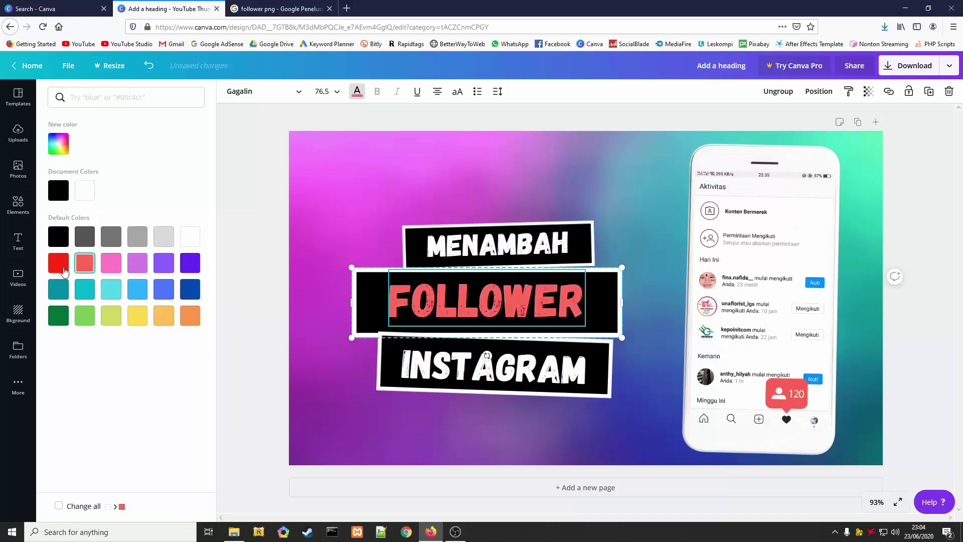
{"action": "left_click", "coordinate": [243, 260]}
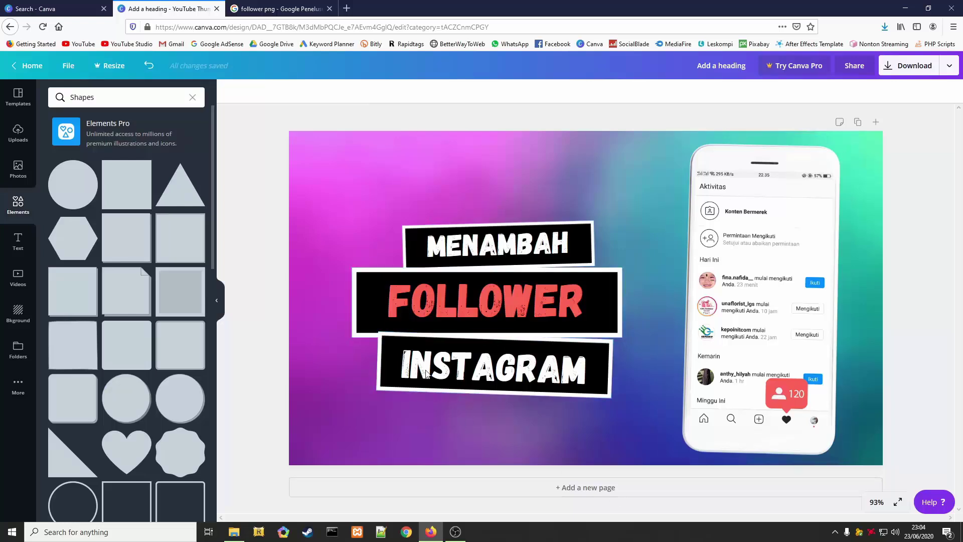
Step: Enlarge the three heading banners together, tilt them slightly counter-clockwise and fit them in the space beside the phone mockup
{"action": "left_click_drag", "start_coordinate": [341, 159], "coordinate": [635, 418]}
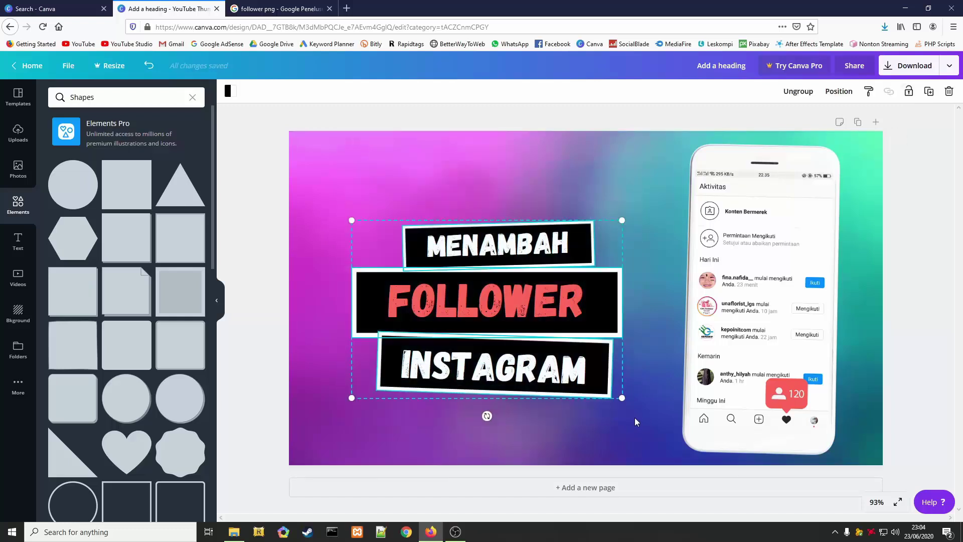
{"action": "mouse_move", "coordinate": [575, 375]}
{"action": "left_mouse_down"}
{"action": "mouse_move", "coordinate": [574, 346]}
{"action": "mouse_move", "coordinate": [573, 363]}
{"action": "left_mouse_up"}
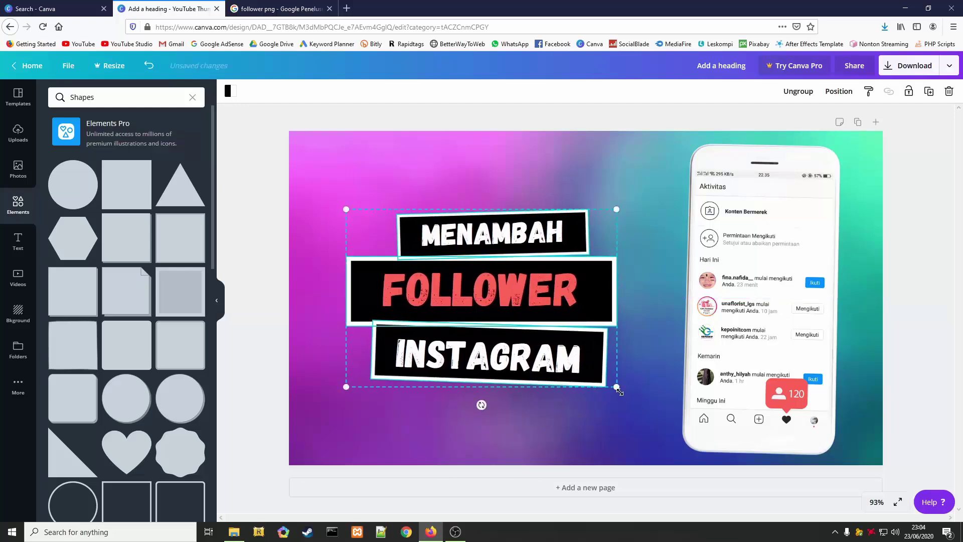
{"action": "left_click_drag", "start_coordinate": [619, 391], "coordinate": [535, 332]}
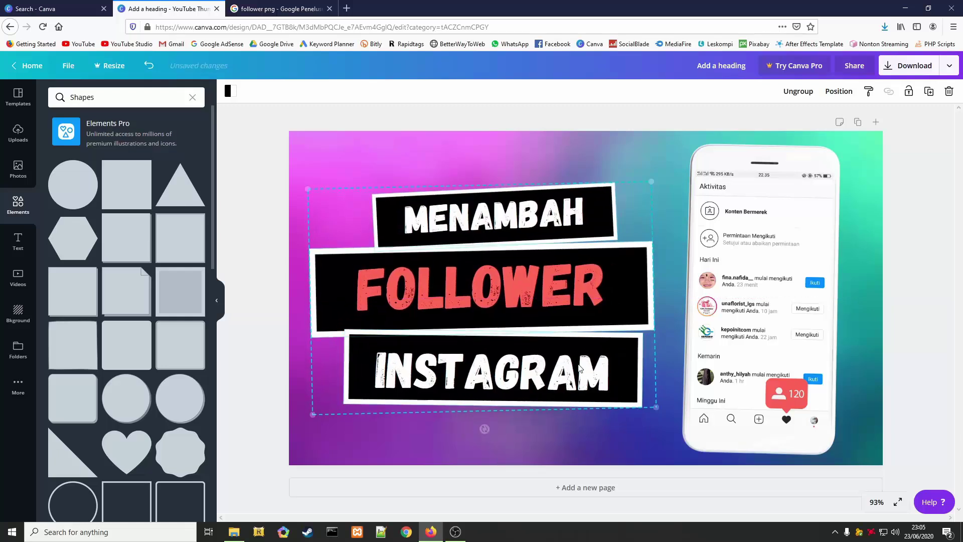
{"action": "left_click", "coordinate": [265, 320]}
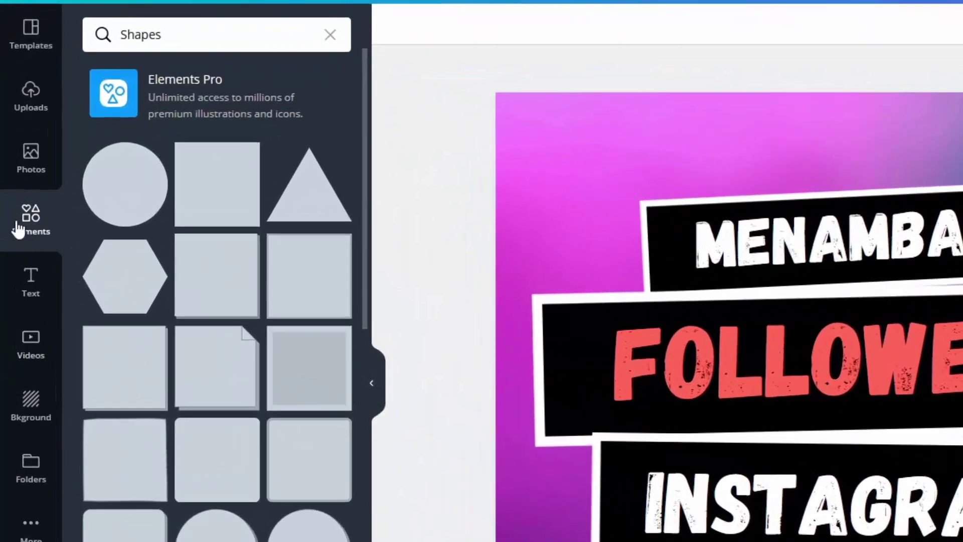
Step: Add the red-yellow blob with a dashed outline from the Gradients elements and place it at the thumbnail's upper-left corner
{"action": "left_click", "coordinate": [17, 228]}
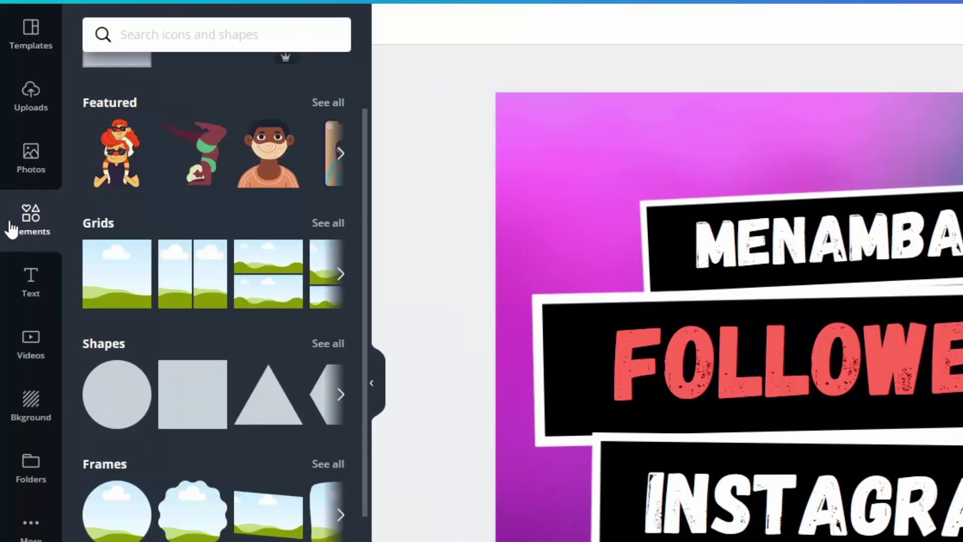
{"action": "scroll", "coordinate": [224, 501], "scroll_direction": "down", "scroll_amount": 10}
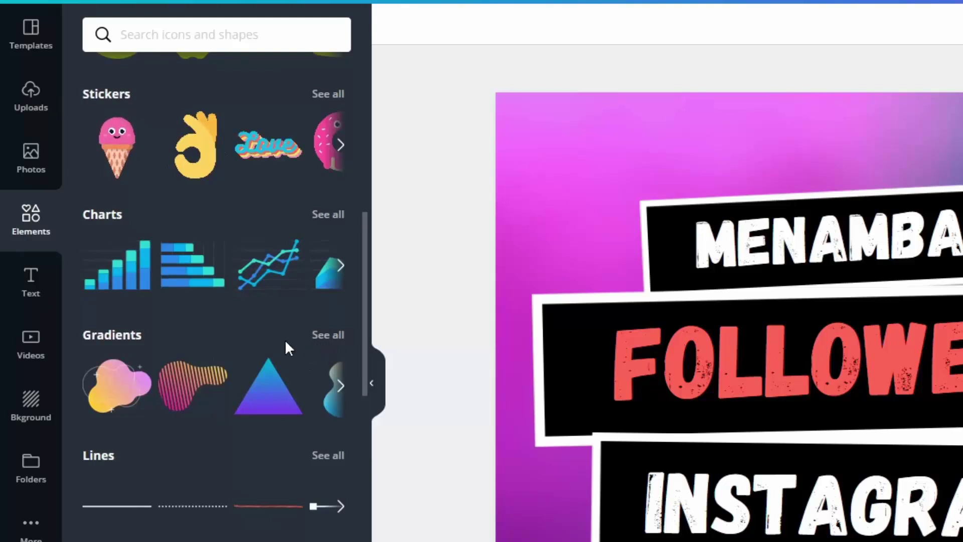
{"action": "left_click", "coordinate": [329, 335]}
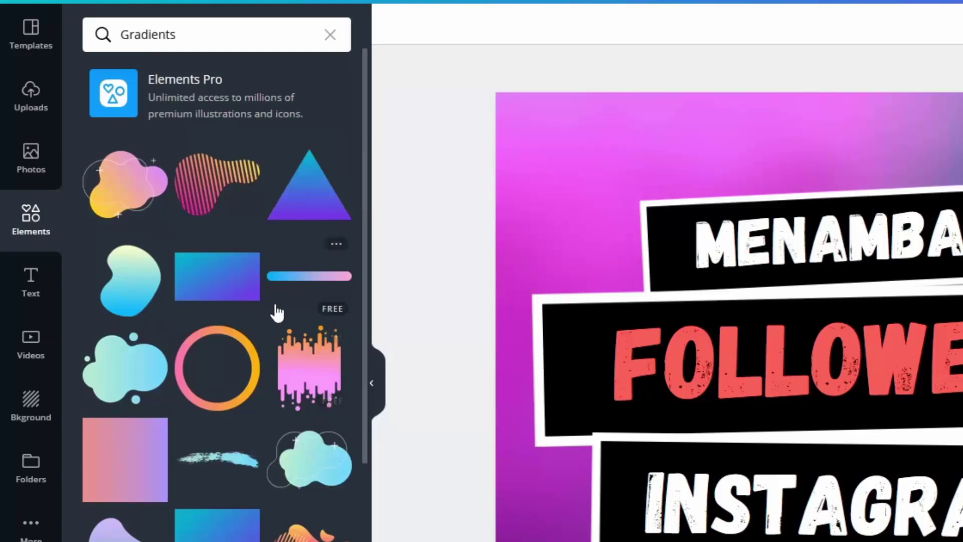
{"action": "scroll", "coordinate": [287, 466], "scroll_direction": "down", "scroll_amount": 10}
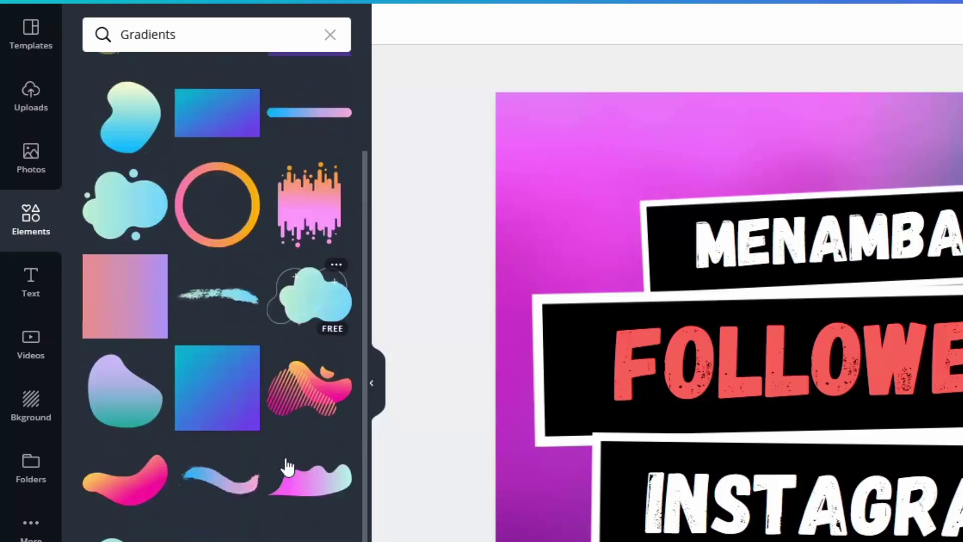
{"action": "scroll", "coordinate": [286, 464], "scroll_direction": "up", "scroll_amount": 5}
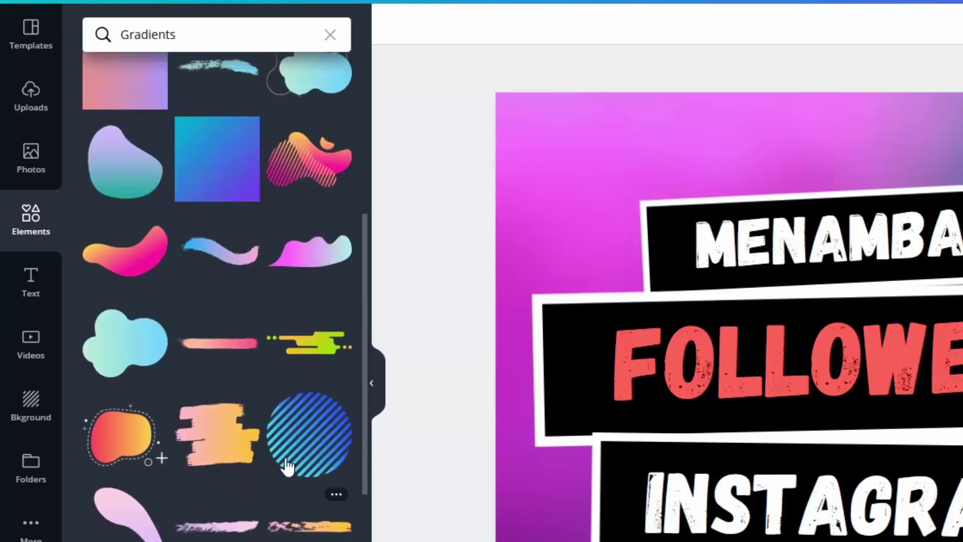
{"action": "scroll", "coordinate": [286, 464], "scroll_direction": "down", "scroll_amount": 2}
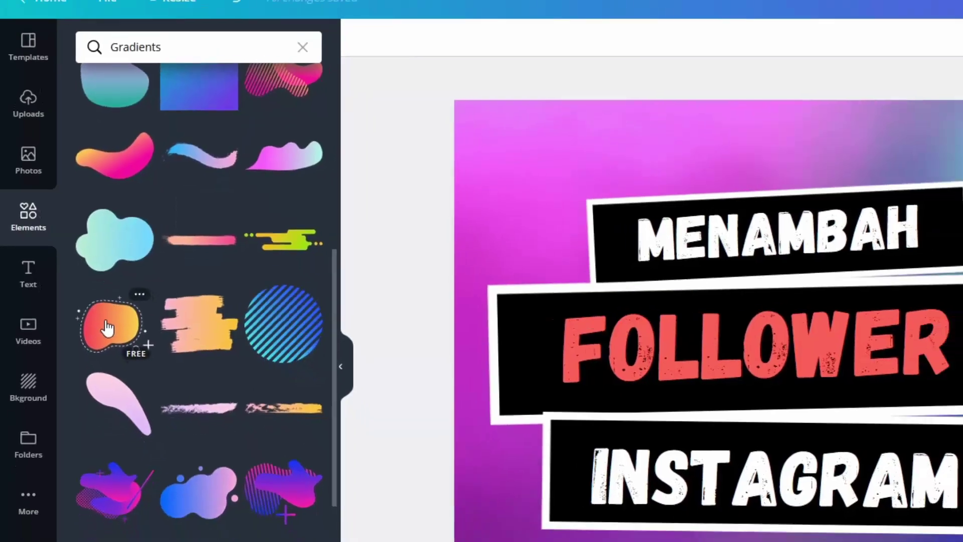
{"action": "left_click", "coordinate": [140, 332]}
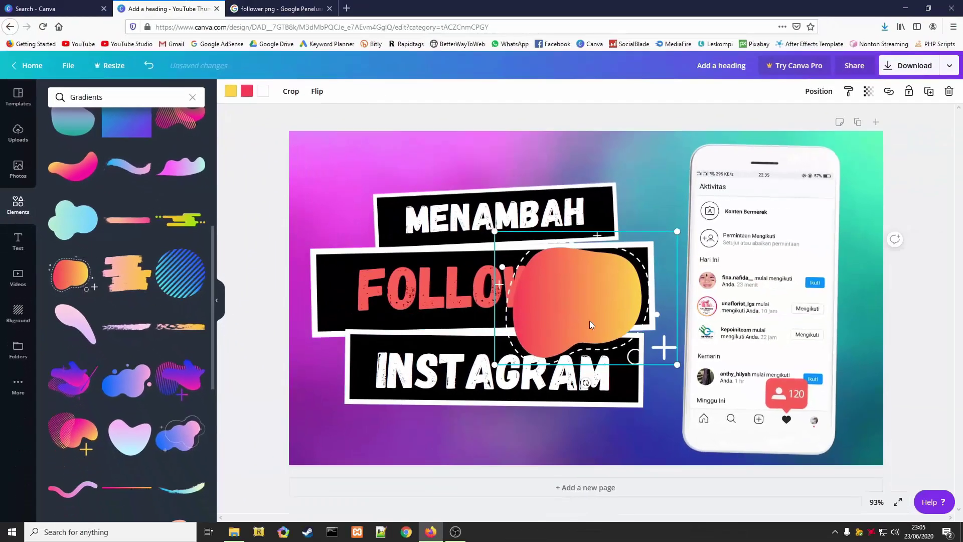
{"action": "left_click_drag", "start_coordinate": [589, 321], "coordinate": [369, 207]}
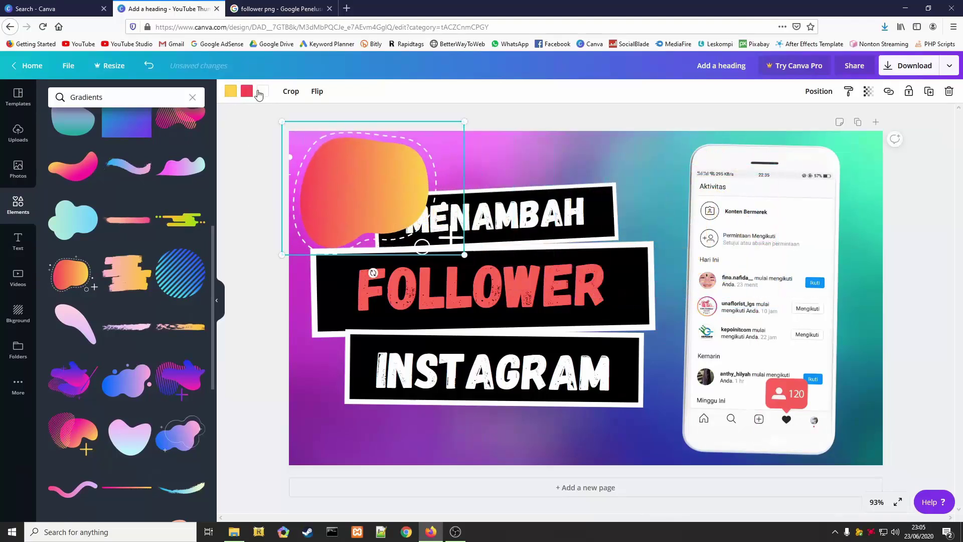
Step: Recolour both the yellow and the red gradient colours of the blob to white
{"action": "left_click", "coordinate": [230, 93]}
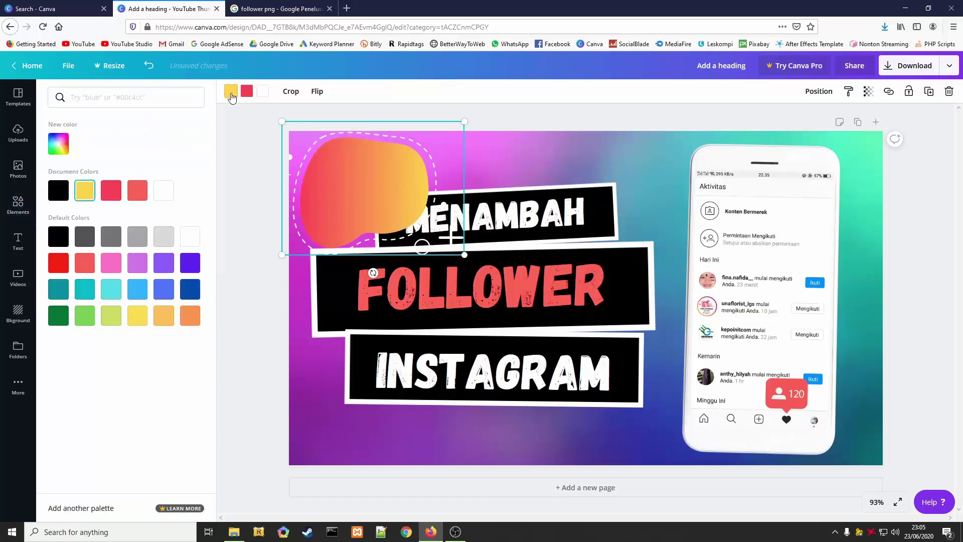
{"action": "left_click", "coordinate": [163, 190]}
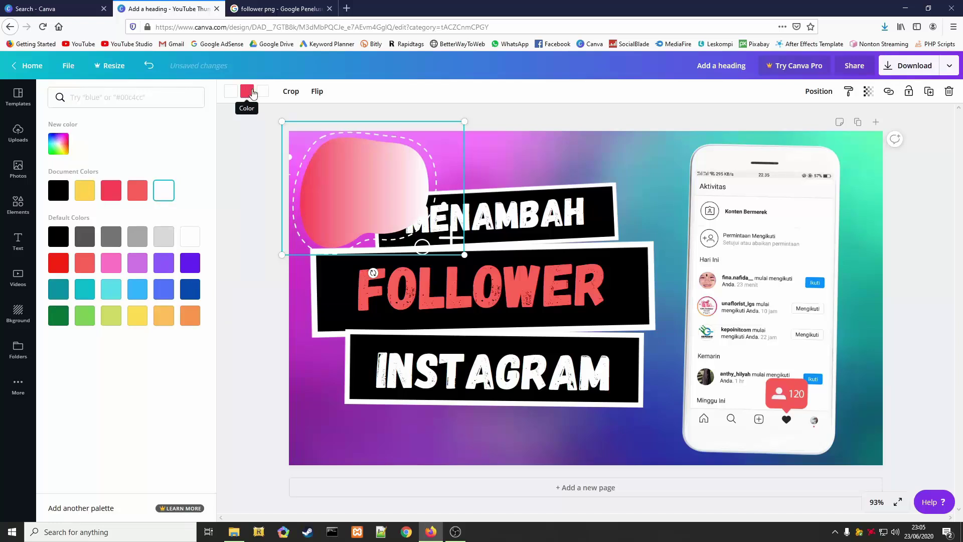
{"action": "left_click", "coordinate": [246, 94]}
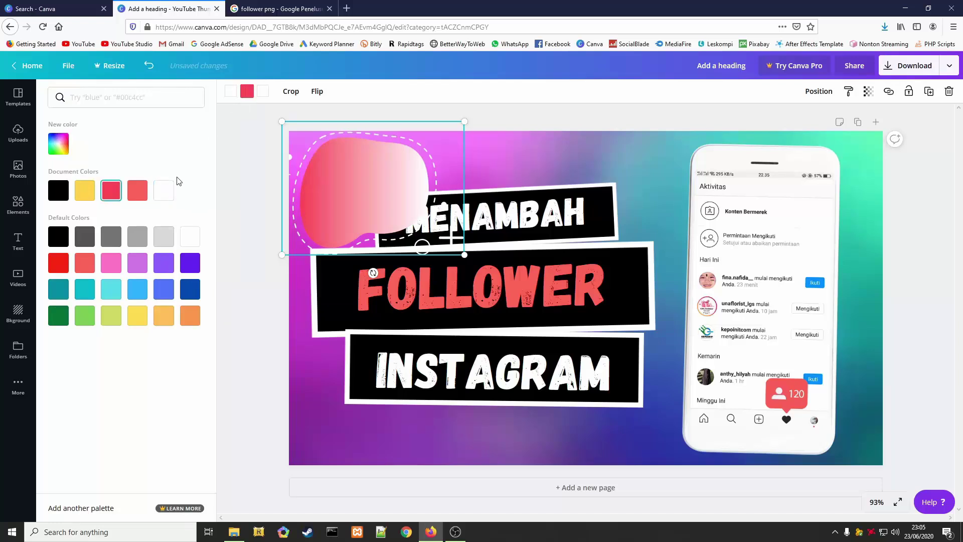
{"action": "left_click", "coordinate": [163, 191]}
Step: Enlarge the white blob and move it partly off the upper-left corner, leaving its lower edge, circle and plus on the page
{"action": "left_click_drag", "start_coordinate": [456, 186], "coordinate": [512, 214]}
{"action": "left_click_drag", "start_coordinate": [520, 284], "coordinate": [532, 336]}
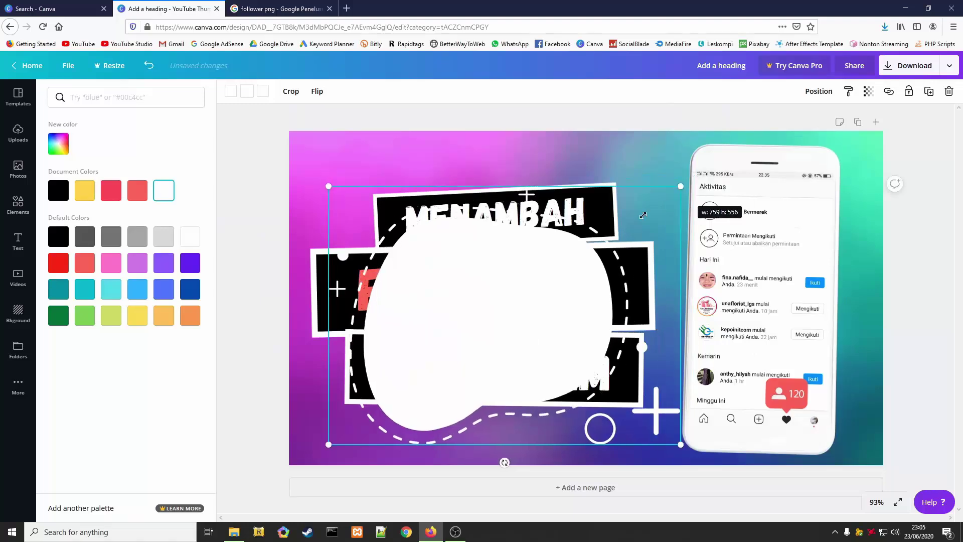
{"action": "left_click_drag", "start_coordinate": [694, 175], "coordinate": [598, 247]}
{"action": "left_click_drag", "start_coordinate": [465, 345], "coordinate": [275, 97]}
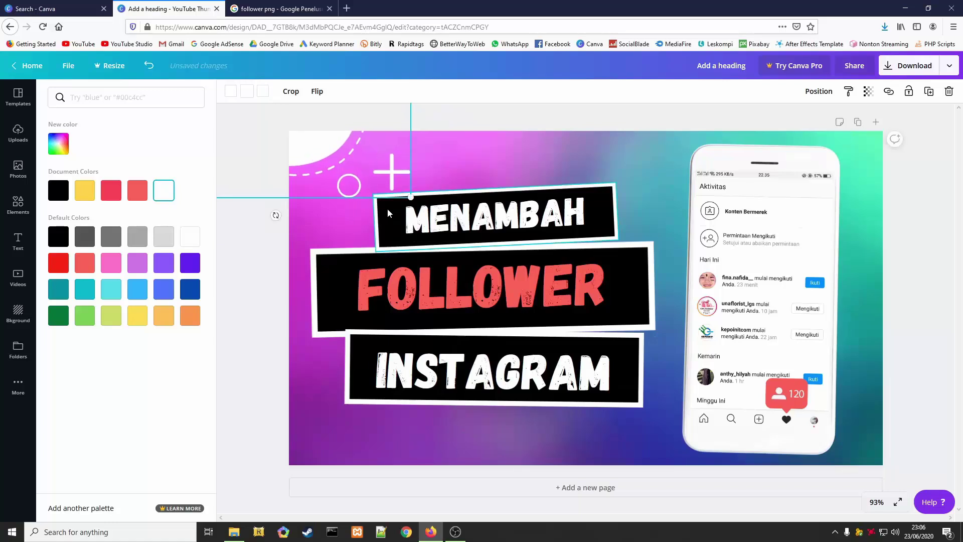
Step: Duplicate the white corner blob, rotate the copy slightly clockwise and set it partly off the thumbnail's lower-left corner
{"action": "left_click", "coordinate": [331, 154]}
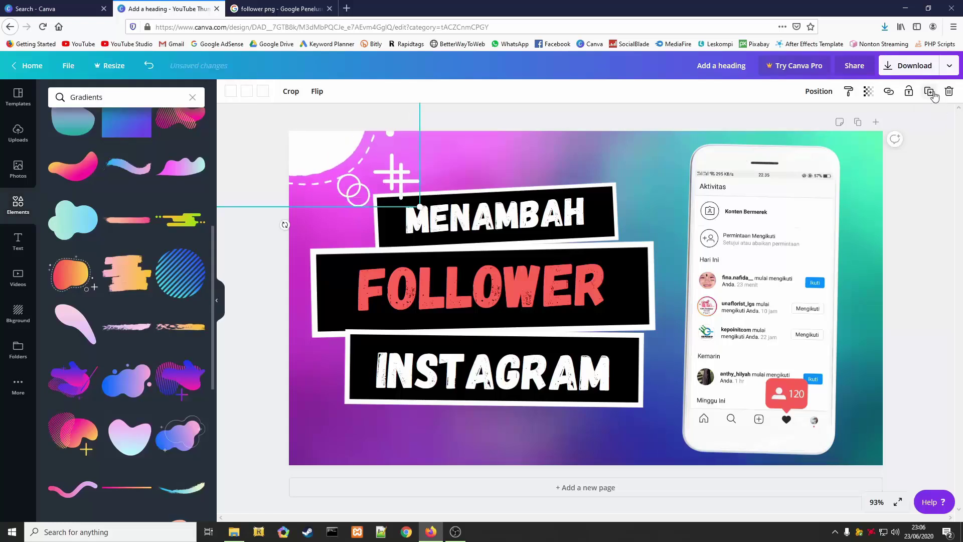
{"action": "left_click", "coordinate": [932, 96]}
{"action": "left_click_drag", "start_coordinate": [345, 153], "coordinate": [515, 330]}
{"action": "left_click_drag", "start_coordinate": [509, 426], "coordinate": [361, 500]}
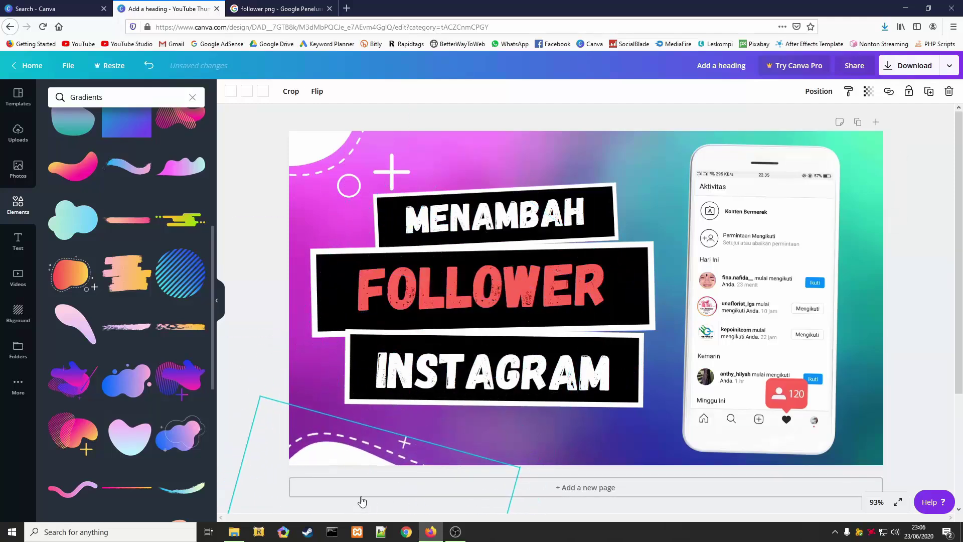
{"action": "left_click", "coordinate": [253, 397]}
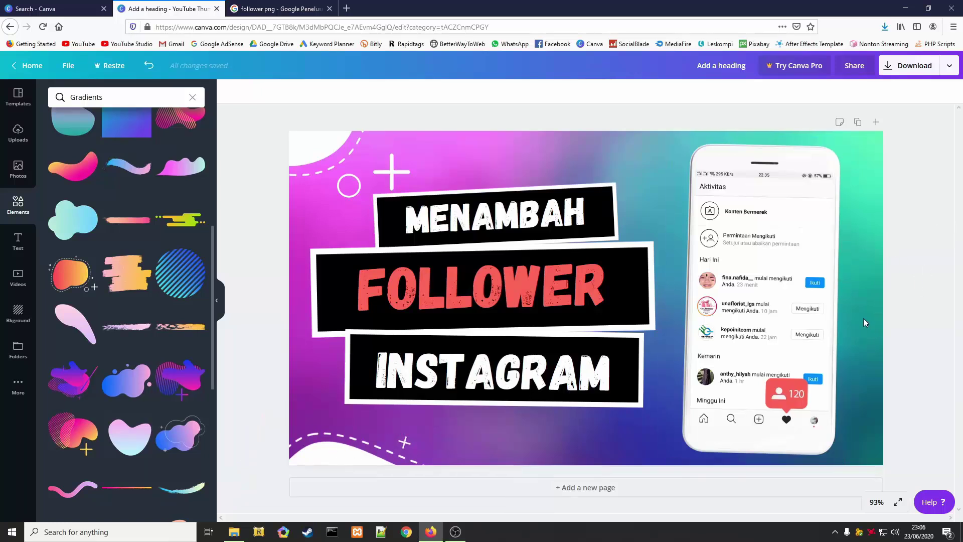
Step: Duplicate the lower-left blob, rotate the copy about a quarter turn counter-clockwise and place it mostly off the thumbnail's right edge
{"action": "left_click", "coordinate": [349, 453]}
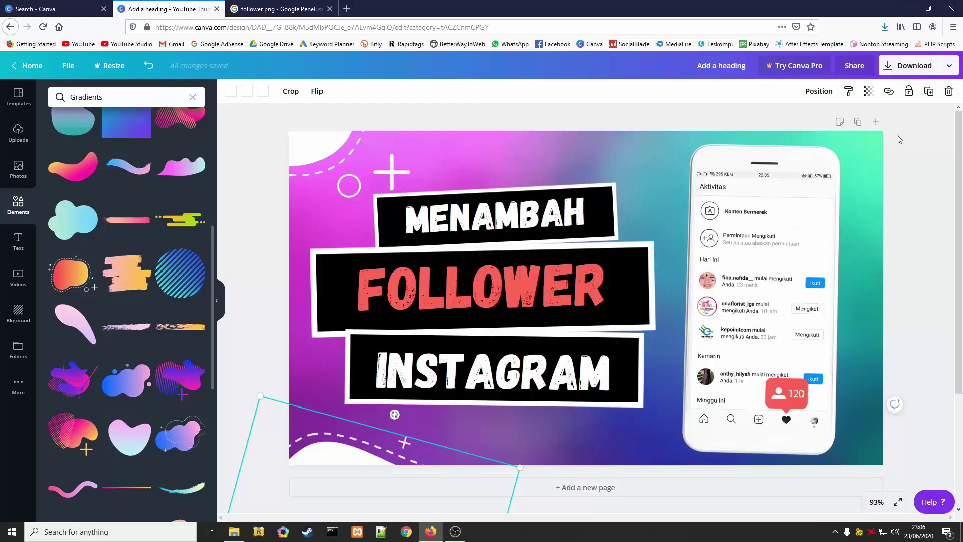
{"action": "left_click_drag", "start_coordinate": [491, 368], "coordinate": [627, 281]}
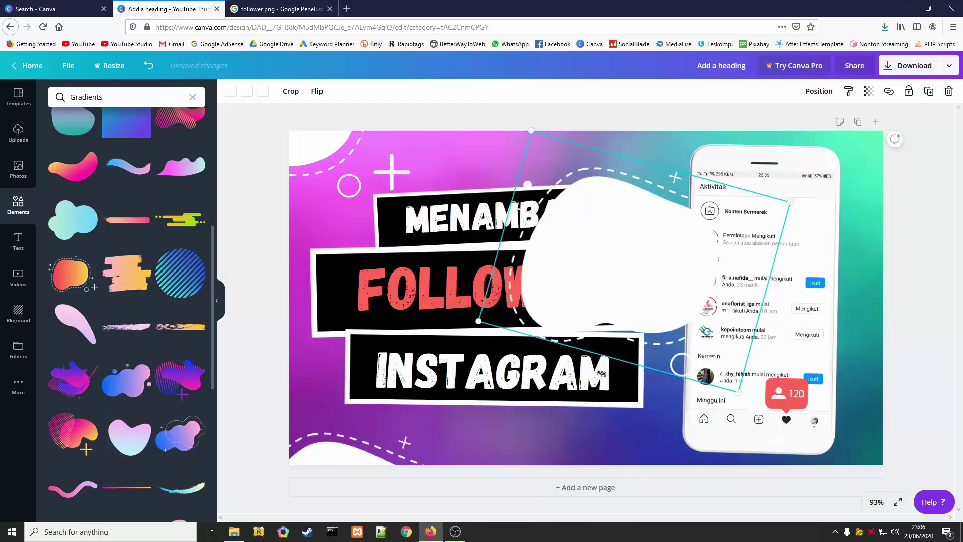
{"action": "left_click_drag", "start_coordinate": [602, 375], "coordinate": [647, 382]}
{"action": "left_click_drag", "start_coordinate": [640, 323], "coordinate": [888, 326]}
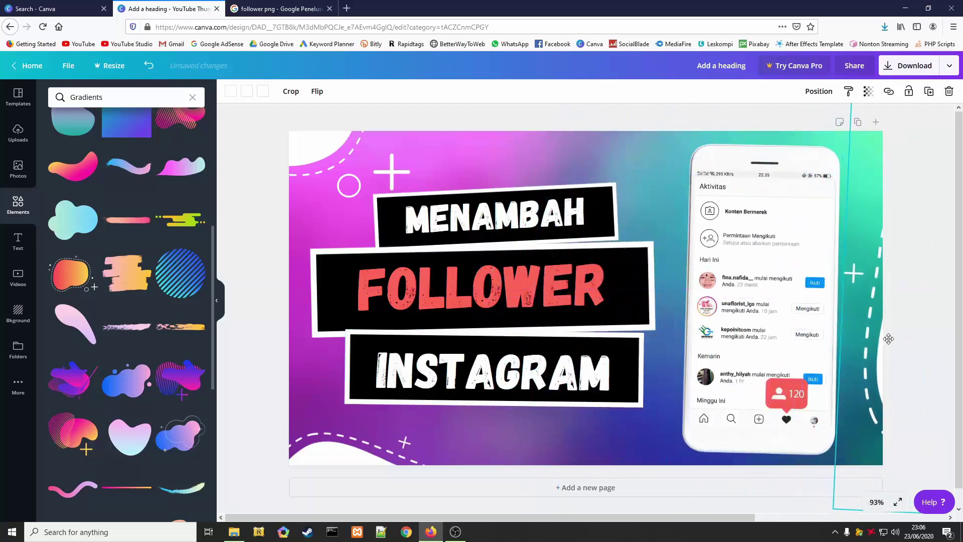
{"action": "left_click", "coordinate": [260, 279]}
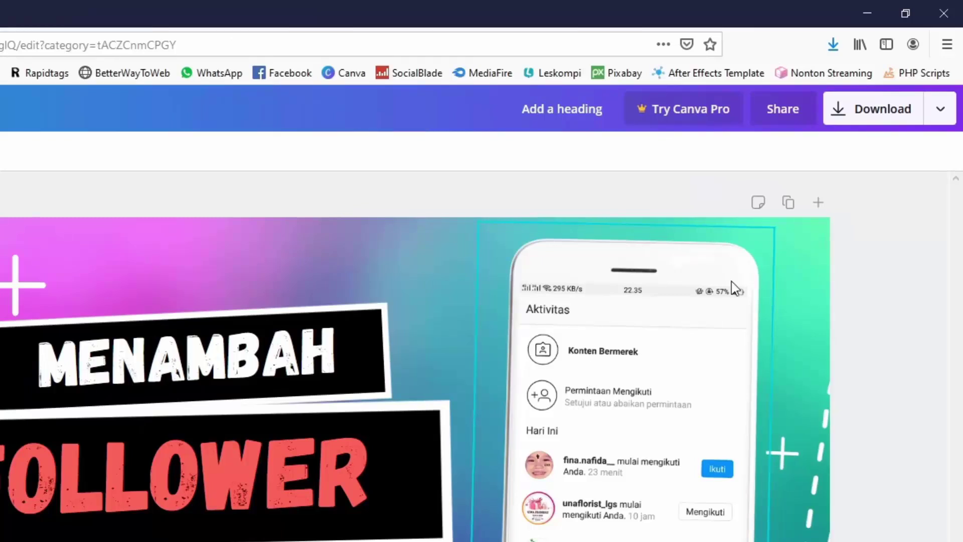
Step: Download the thumbnail as a PNG and save the file to the computer
{"action": "left_click", "coordinate": [883, 118]}
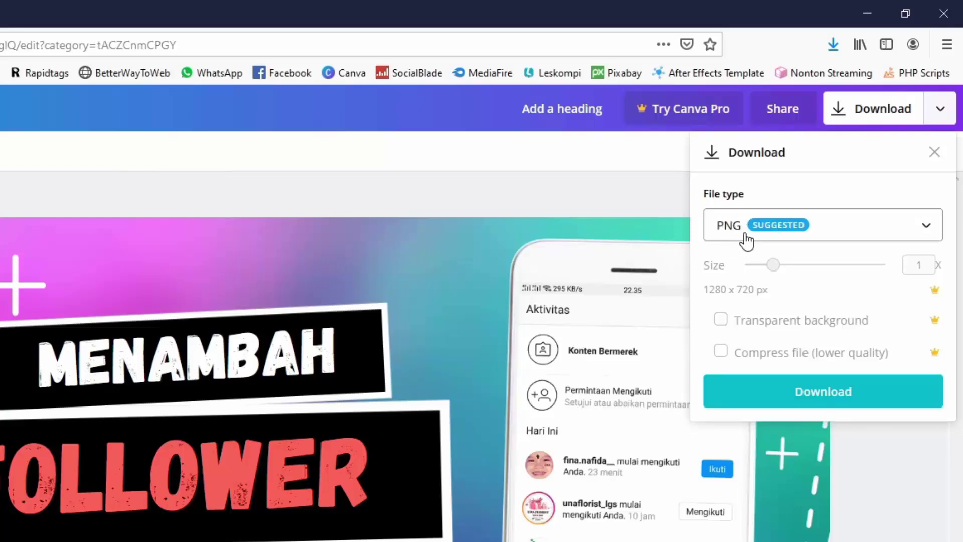
{"action": "left_click", "coordinate": [808, 399]}
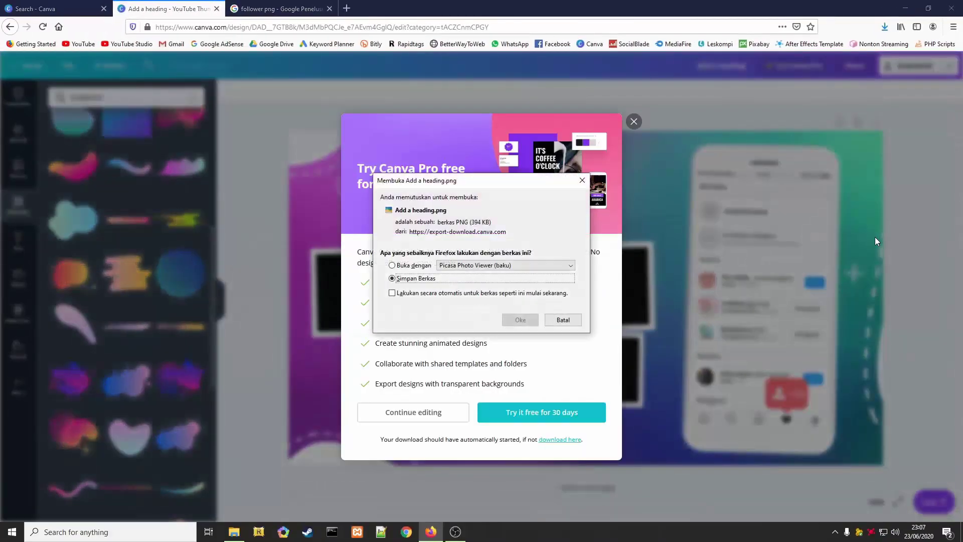
{"action": "left_click", "coordinate": [521, 319]}
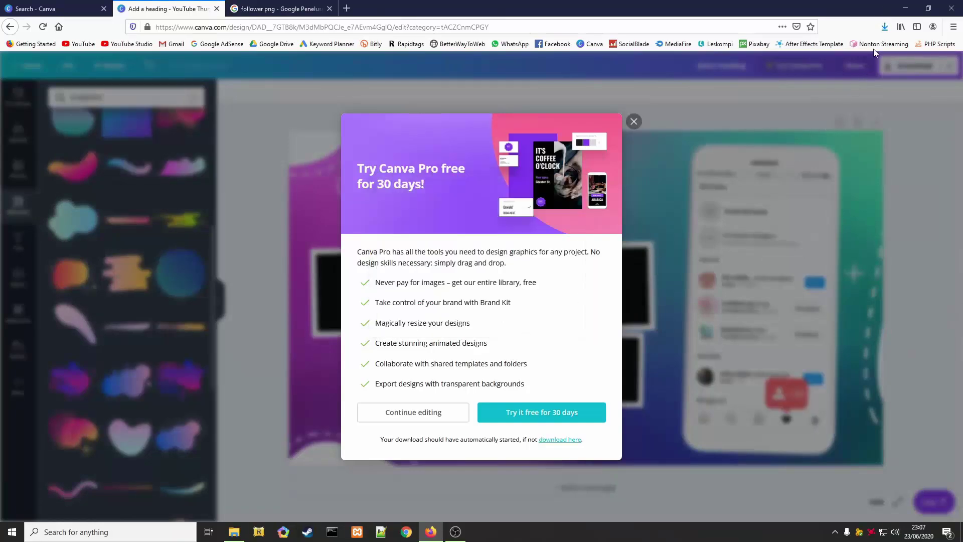
Step: Show the downloaded "Add a heading" image in File Explorer, paste it into the Data (D:) drive and open it there
{"action": "left_click", "coordinate": [885, 26]}
{"action": "left_click", "coordinate": [870, 62]}
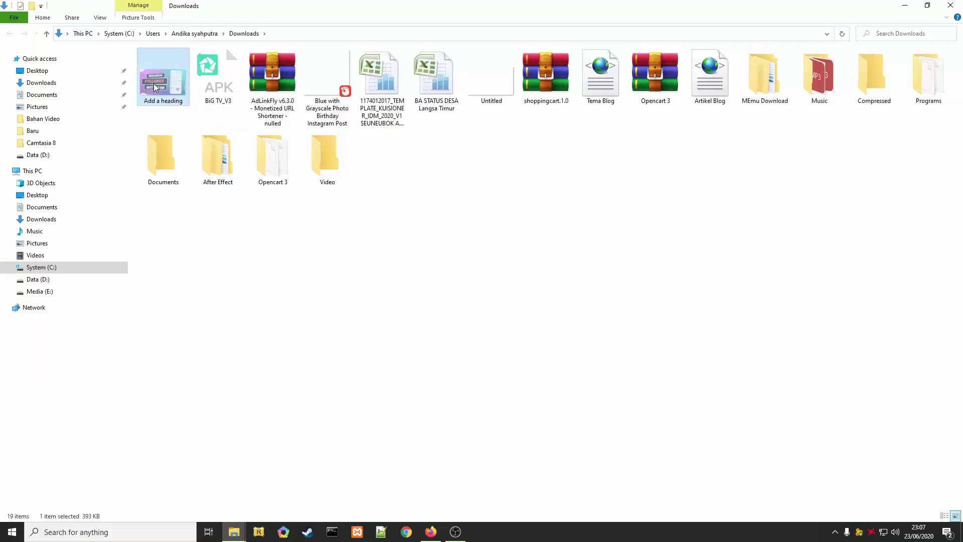
{"action": "left_click", "coordinate": [40, 280]}
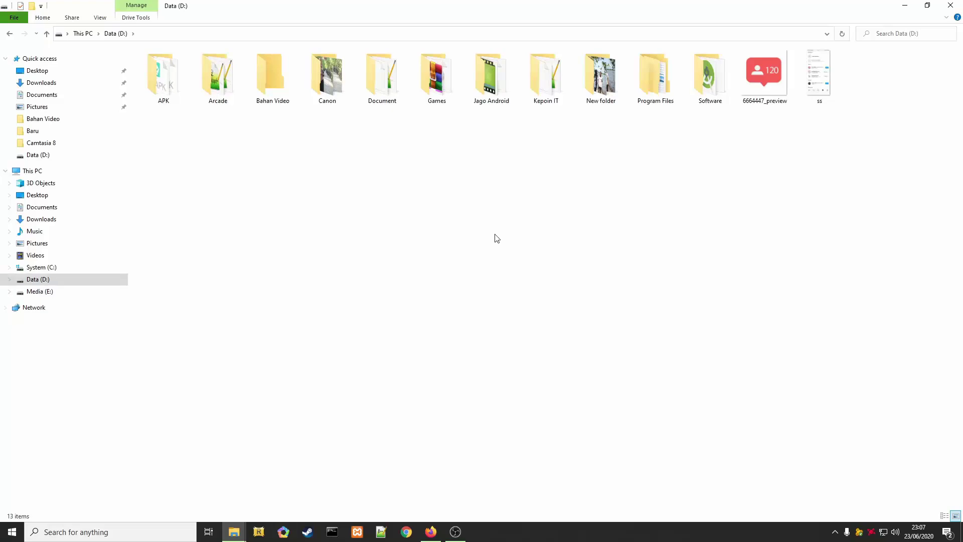
{"action": "key", "text": "ctrl+v"}
{"action": "double_click", "coordinate": [883, 99]}
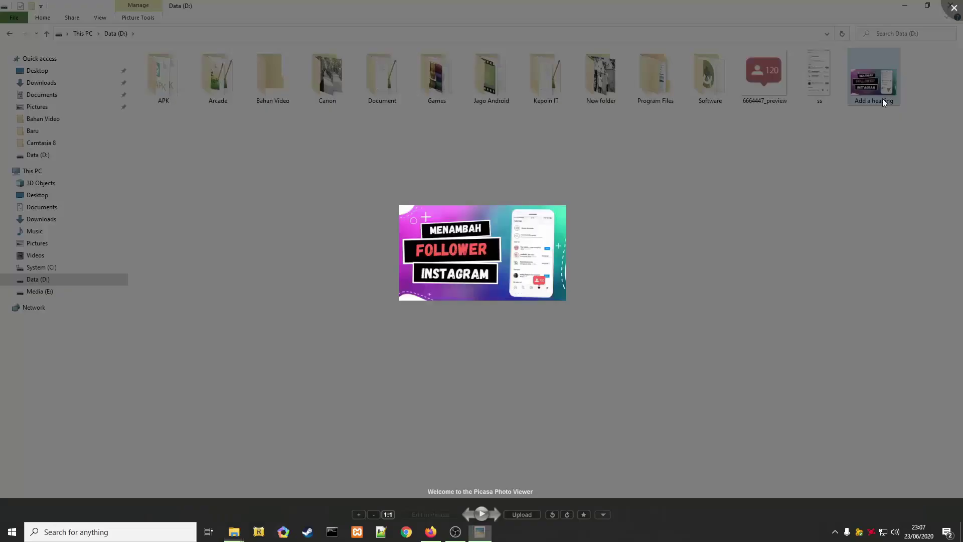